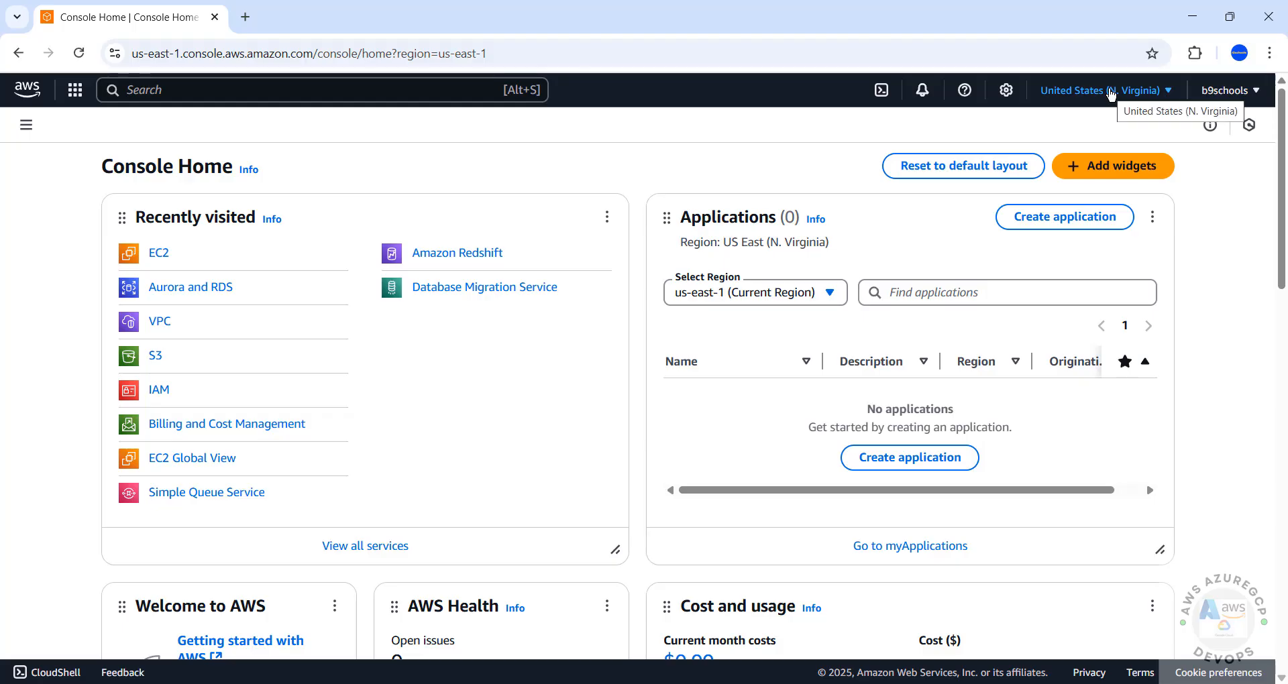
# Confirm the US East (N. Virginia) region, then go to Aurora and RDS under Database services.
pyautogui.click(1111, 94)
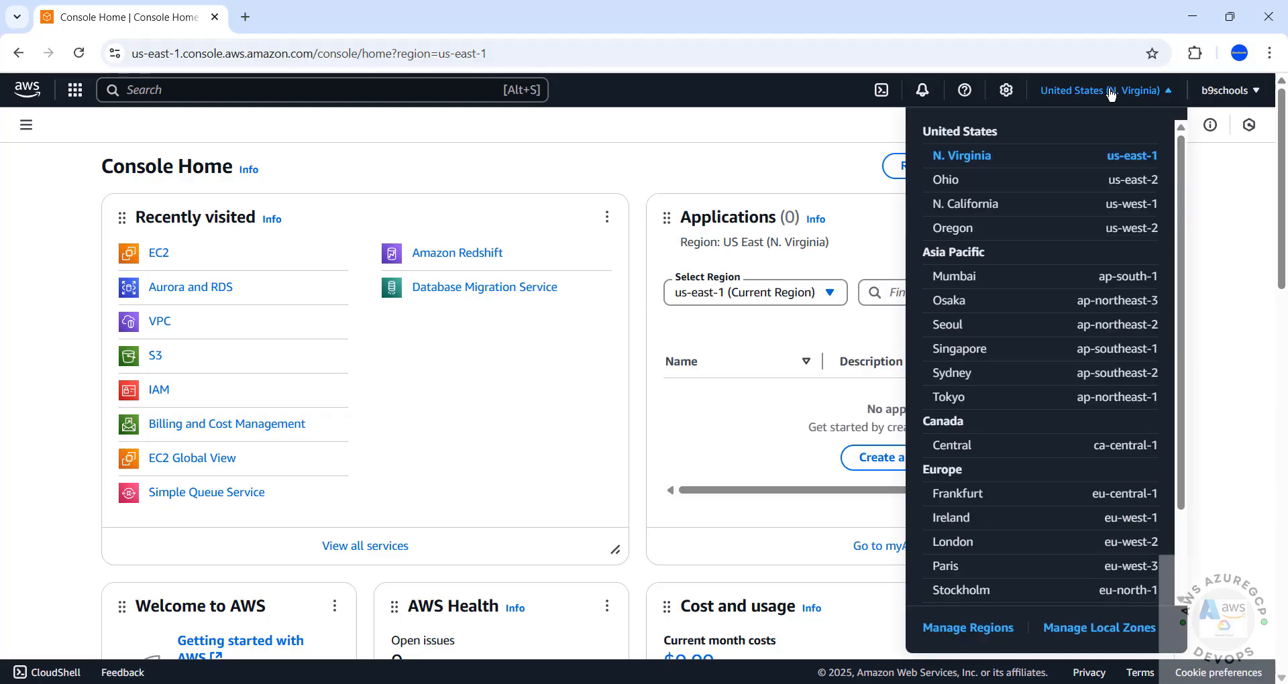
pyautogui.click(639, 163)
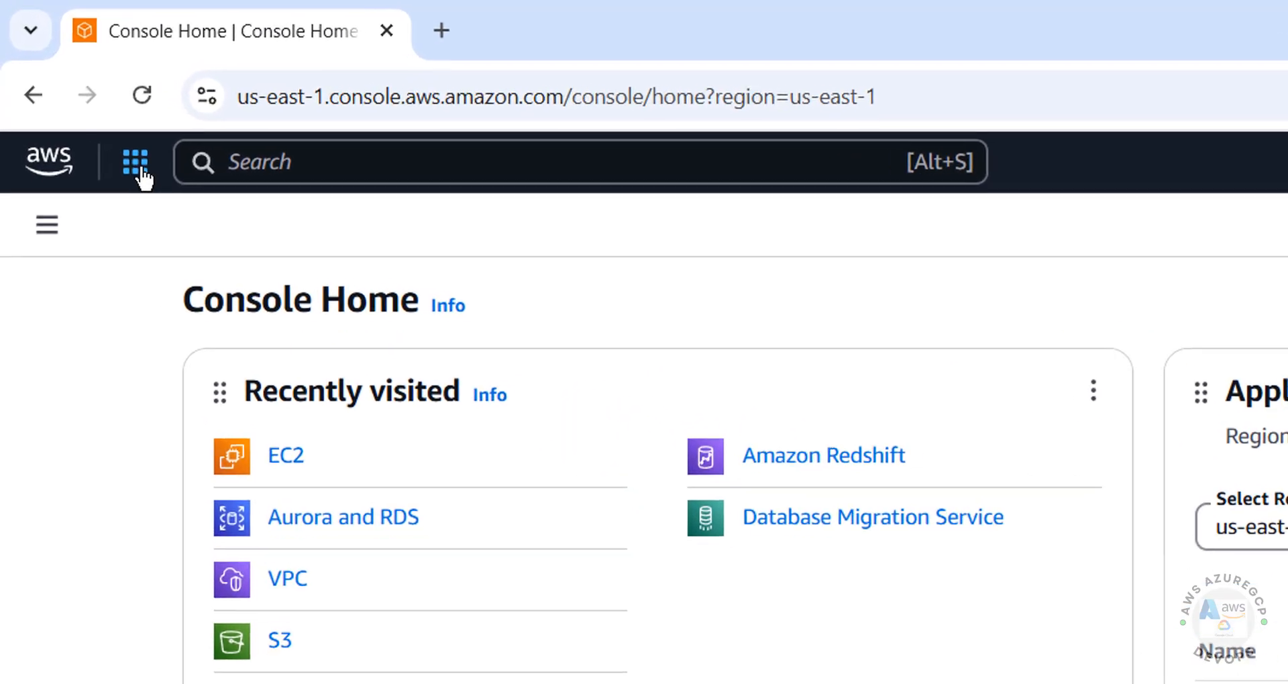
pyautogui.click(135, 164)
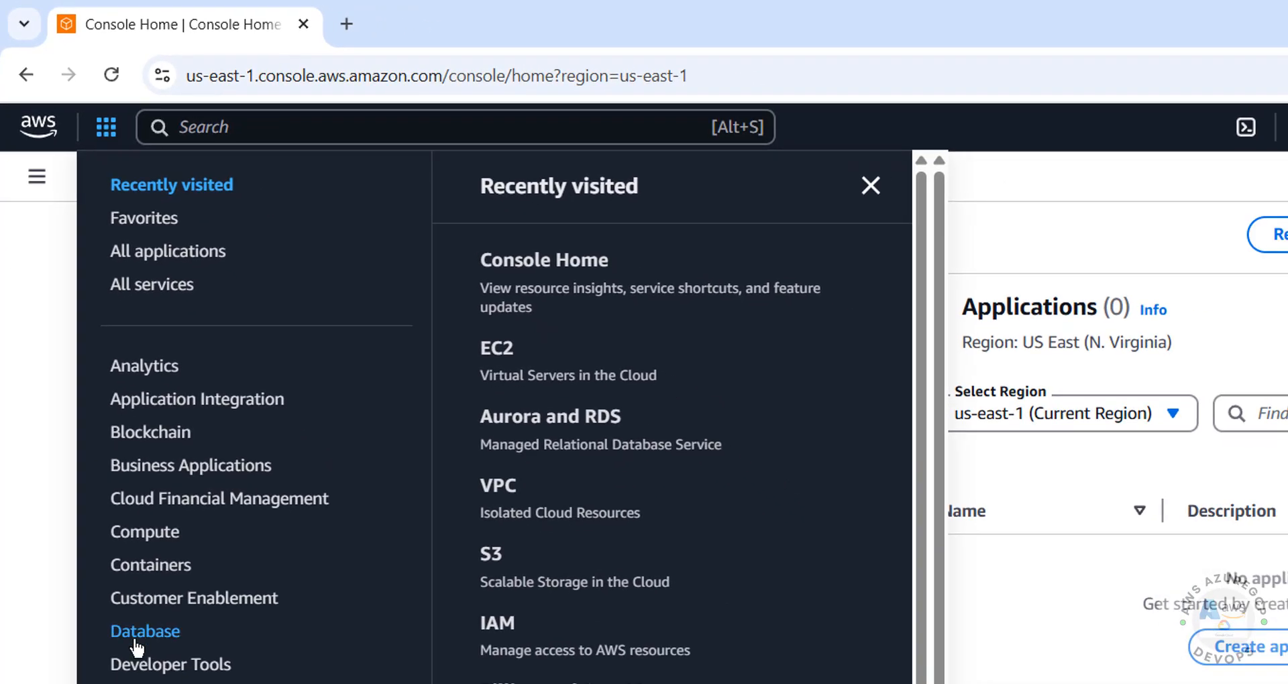
pyautogui.click(136, 645)
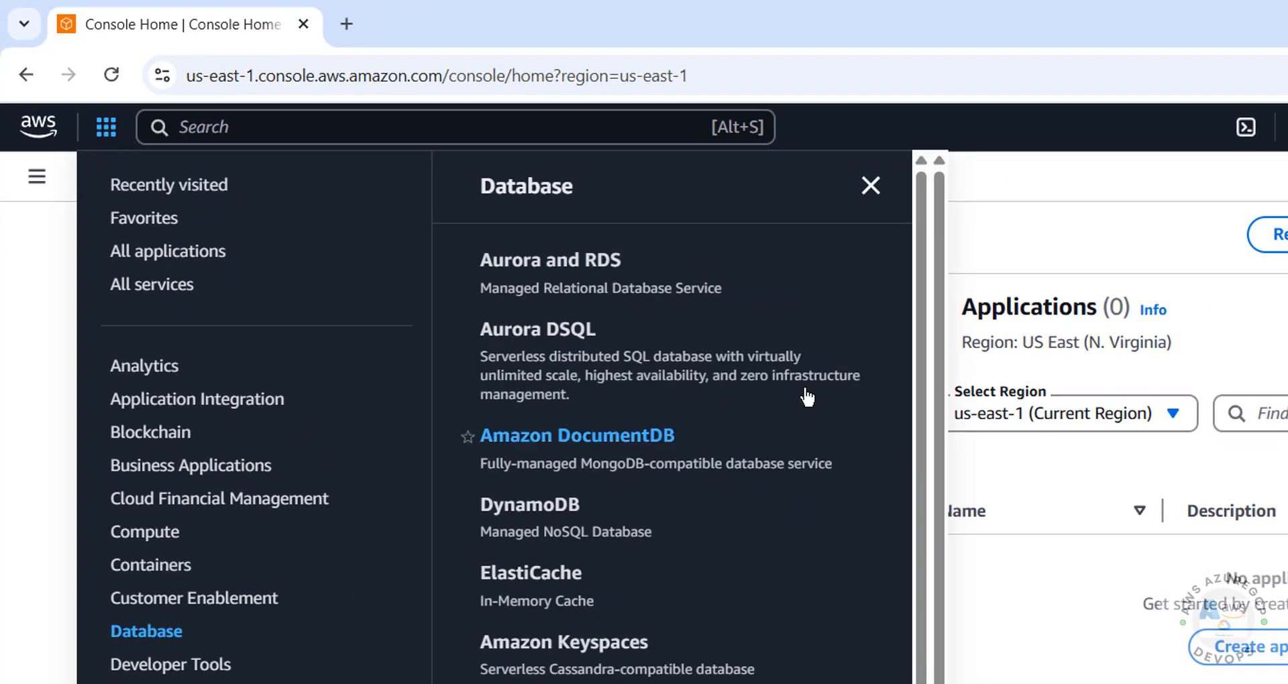
pyautogui.click(554, 267)
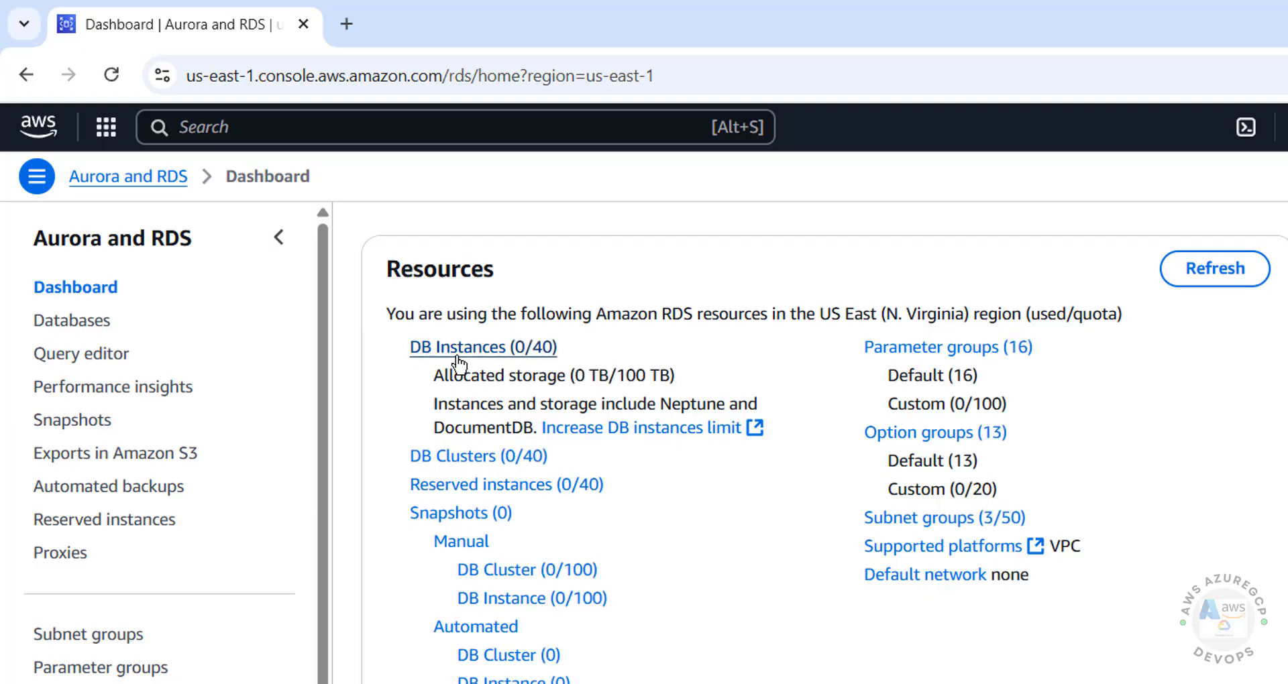
# From DB Instances, start creating a database with the Aurora (MySQL Compatible) engine.
pyautogui.click(454, 349)
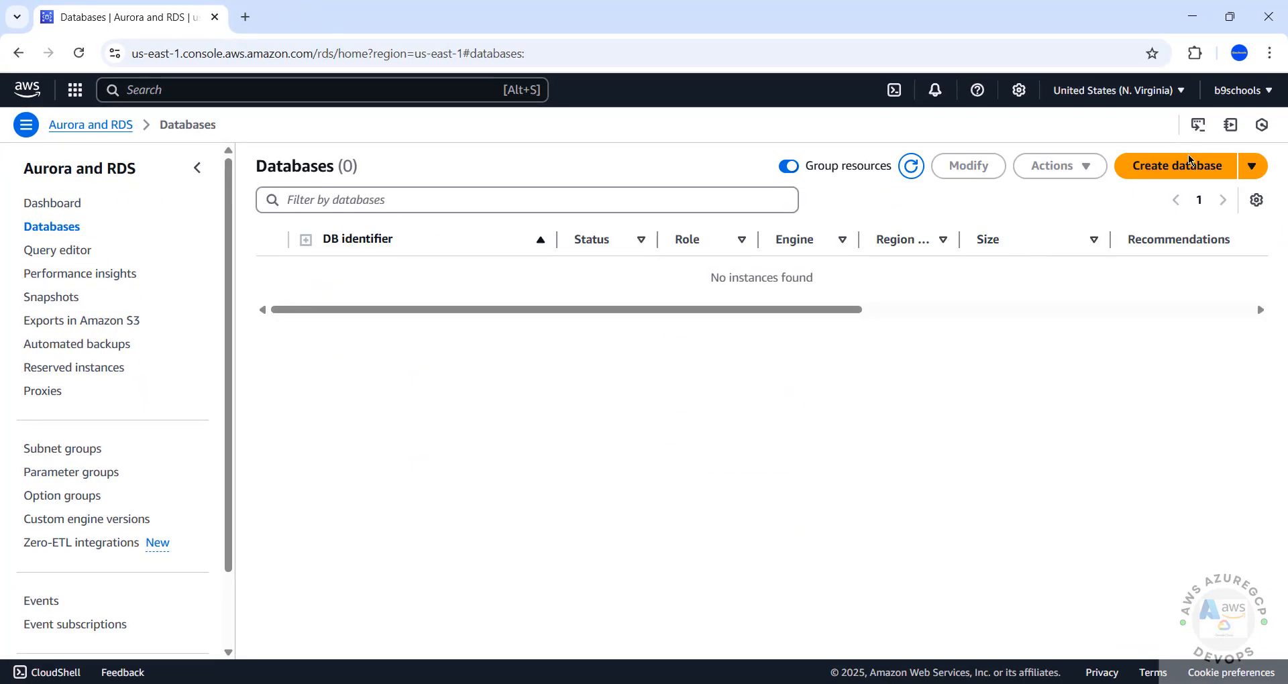
pyautogui.click(1179, 168)
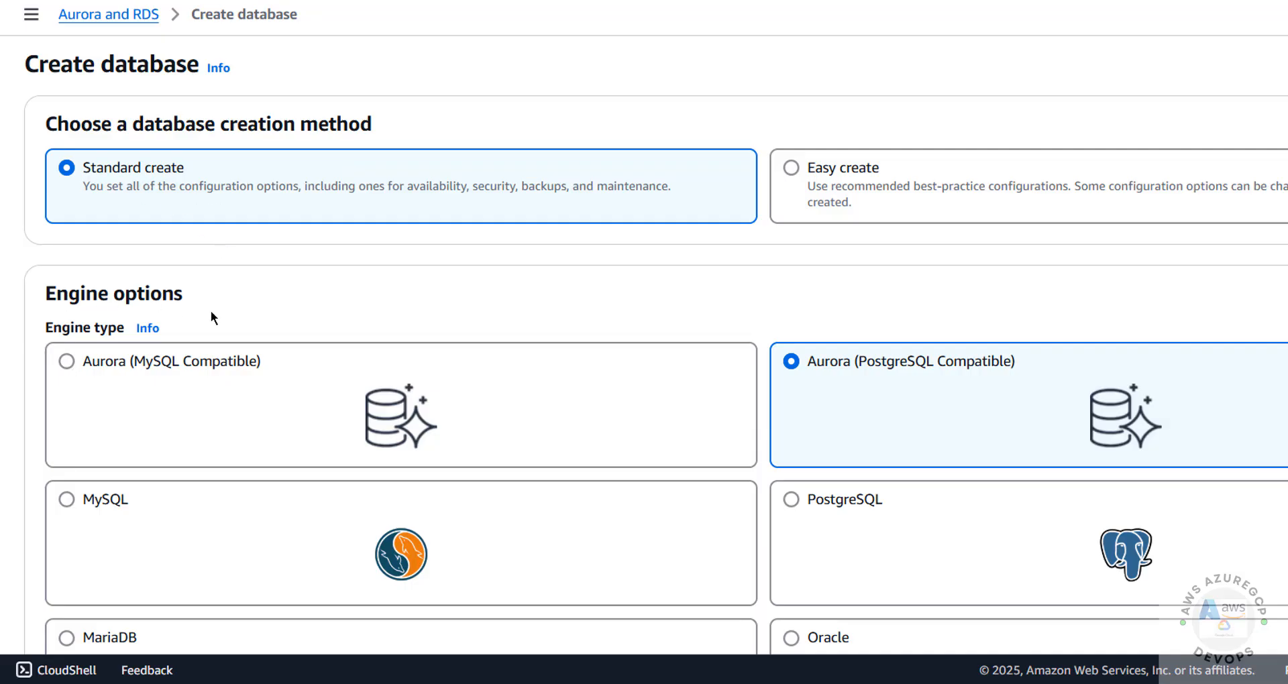
pyautogui.click(65, 361)
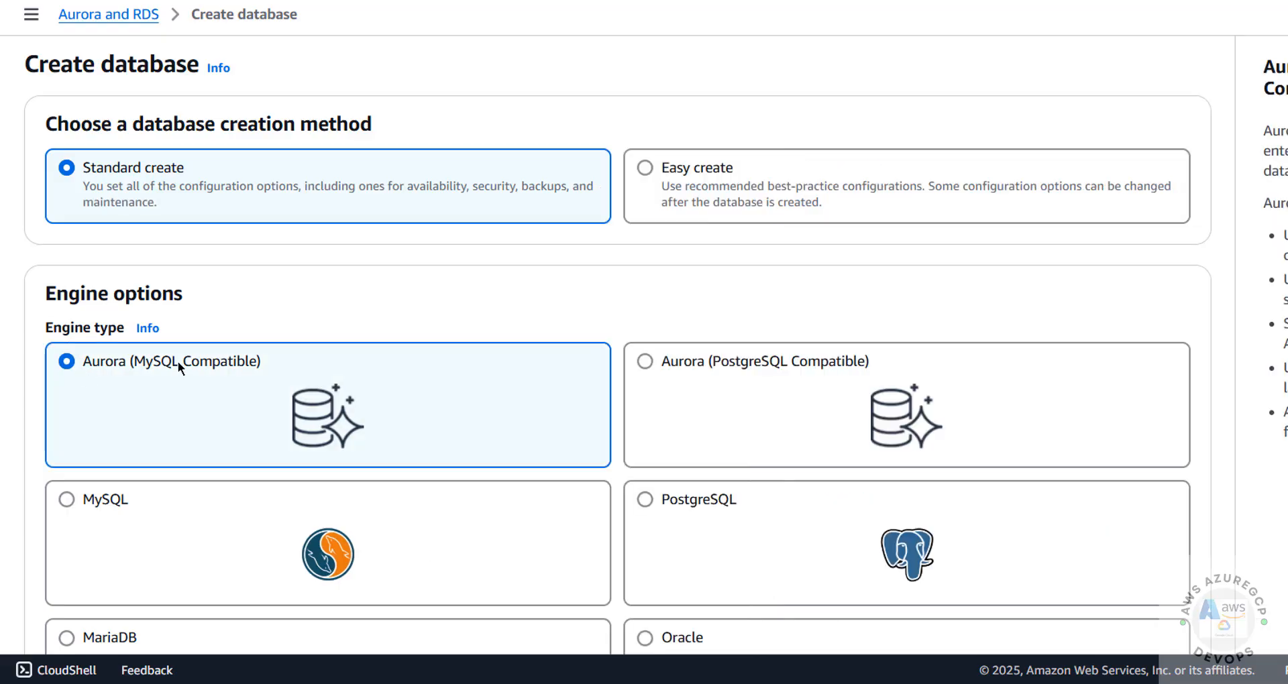
# Choose engine version Aurora MySQL 3.08.2 (MySQL 8.0.39), leaving RDS Extended Support off.
pyautogui.scroll(-2, 458, 290)
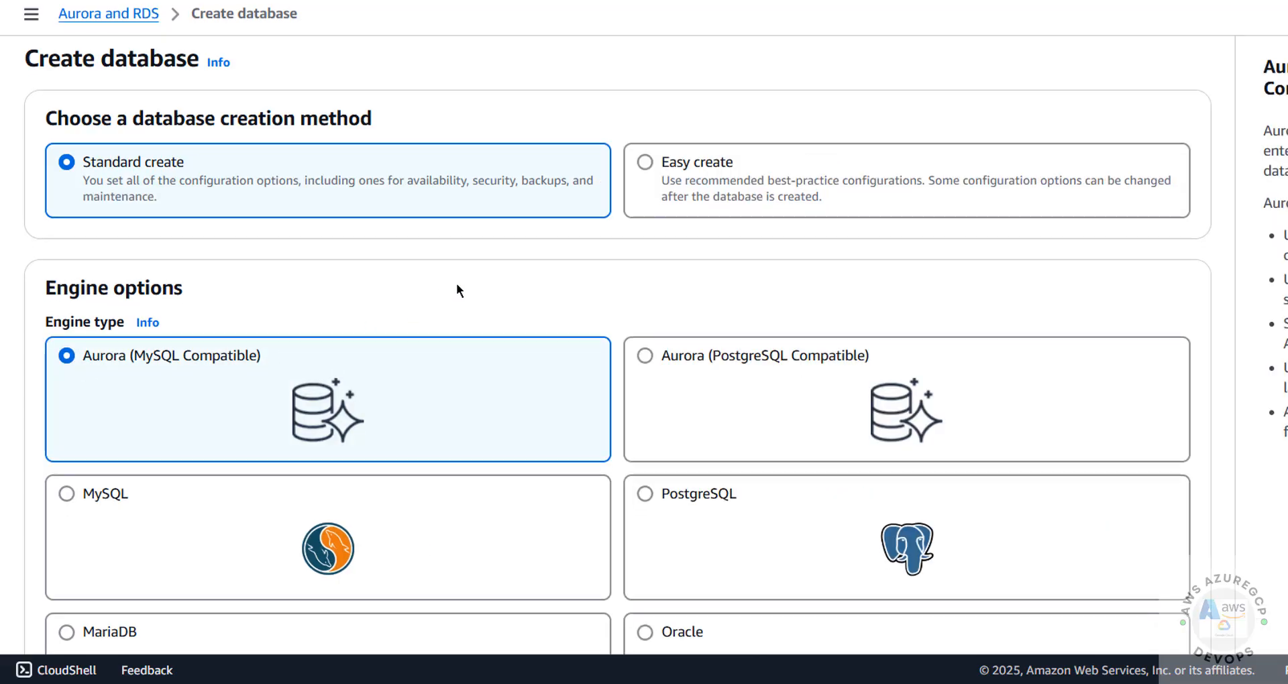
pyautogui.scroll(-9, 549, 192)
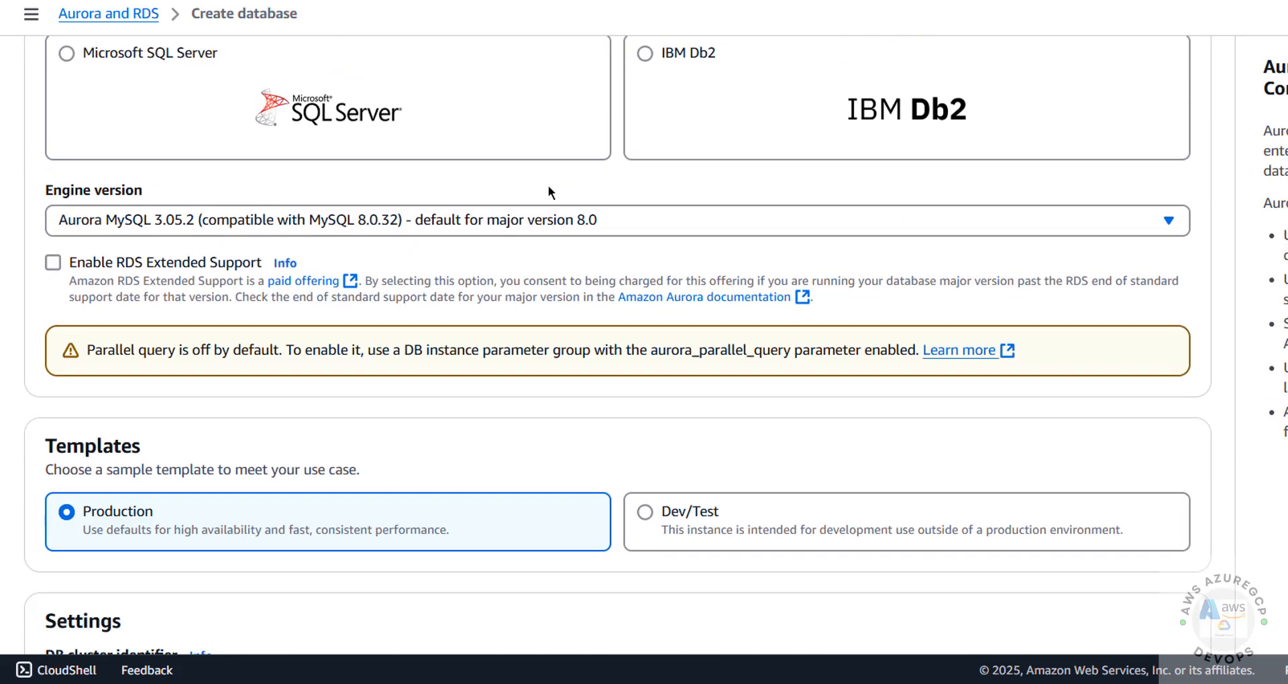
pyautogui.click(405, 223)
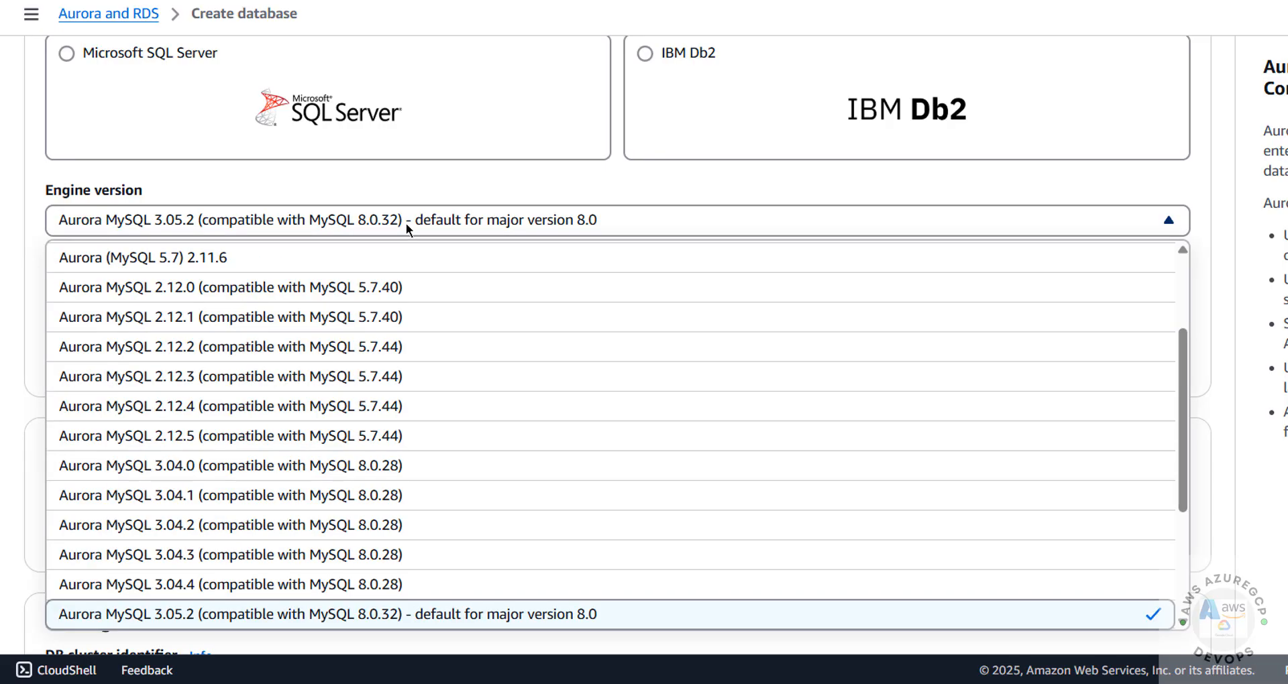
pyautogui.scroll(-3, 1098, 440)
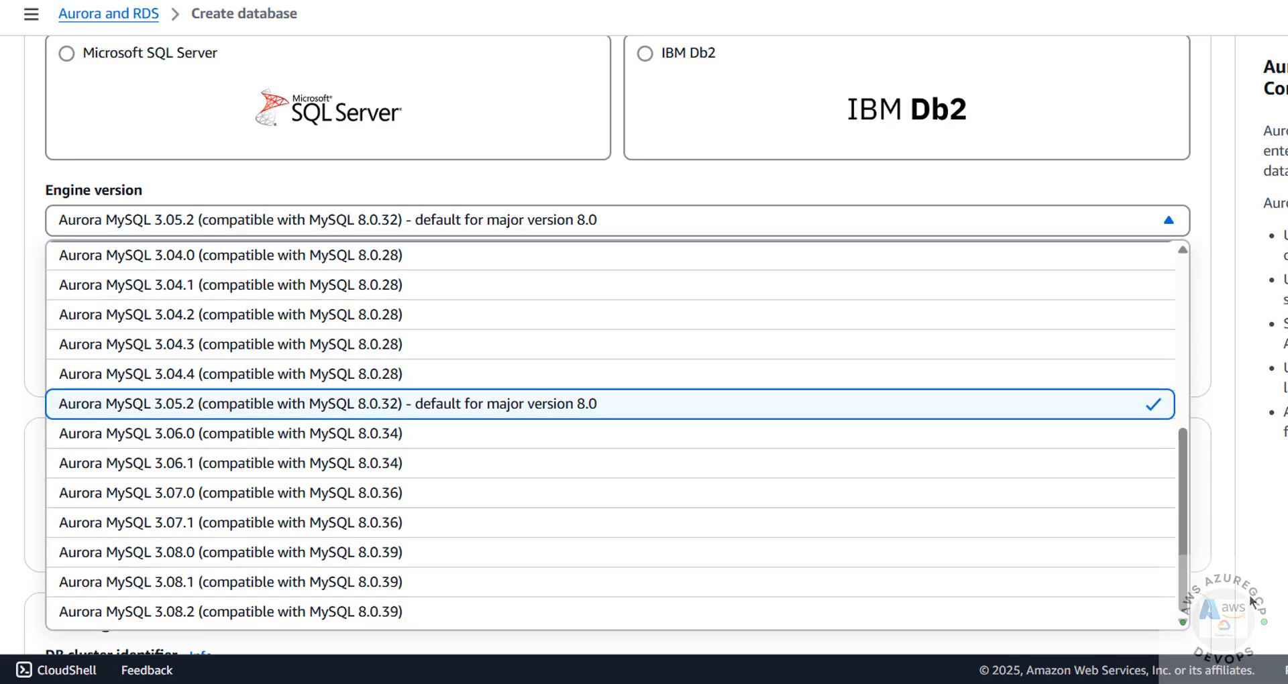
pyautogui.click(595, 610)
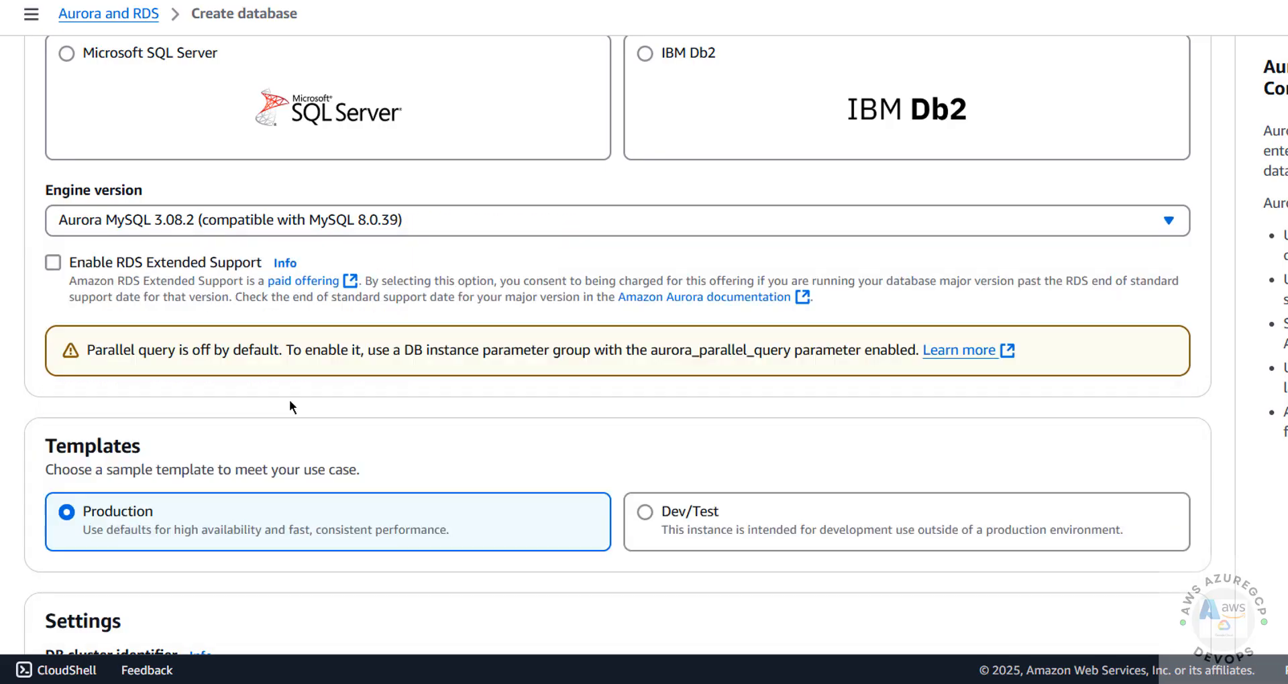
pyautogui.click(130, 265)
pyautogui.click(130, 265)
pyautogui.scroll(-5, 249, 419)
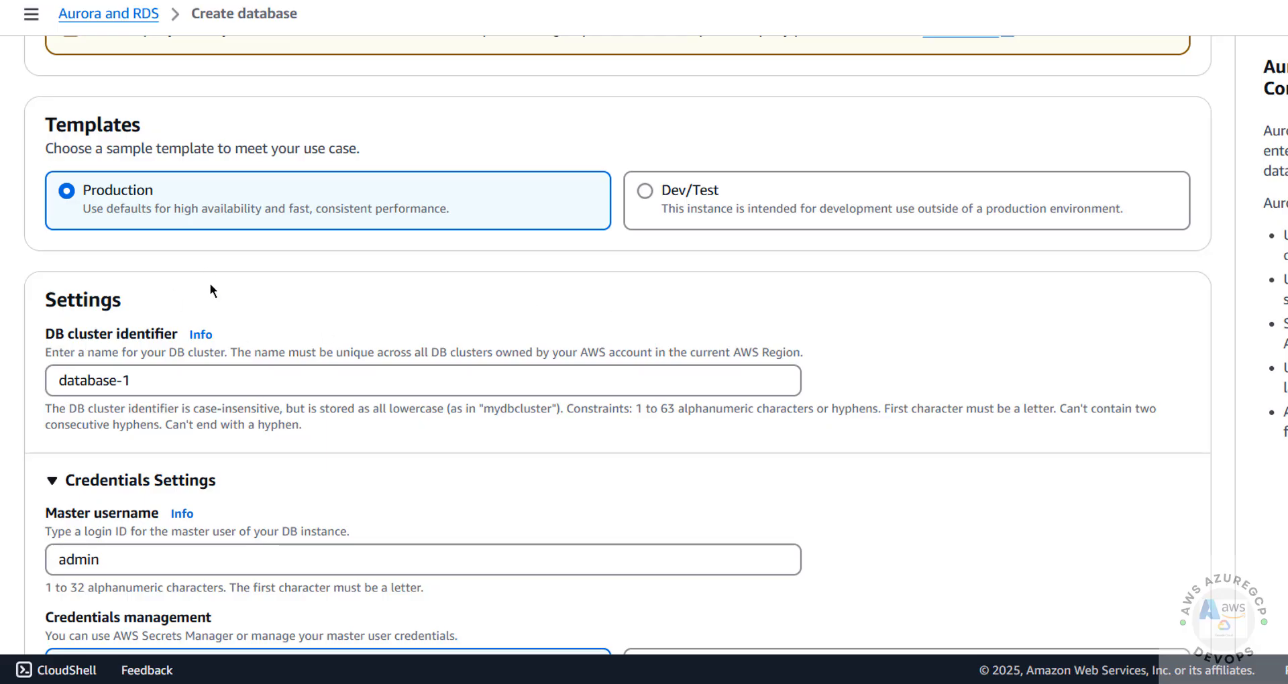
# Replace database-1 with awsauroramysql8039 as the DB cluster identifier, keeping master username admin.
pyautogui.scroll(-3, 211, 285)
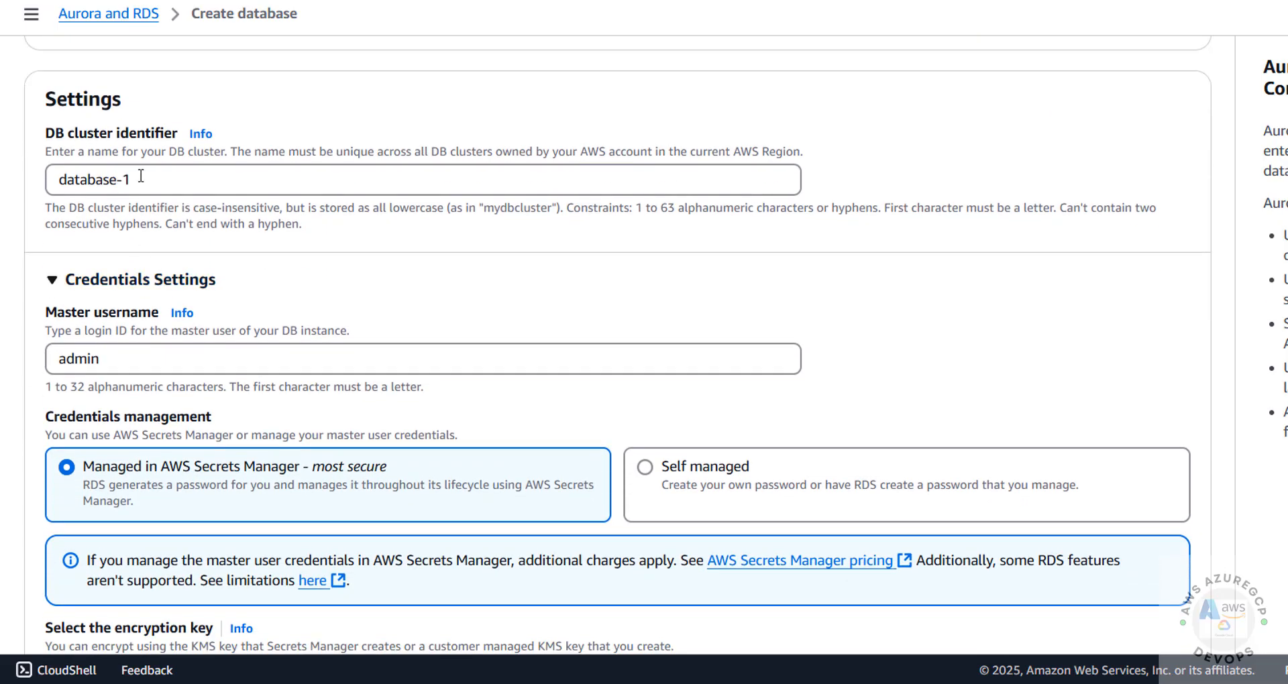
pyautogui.moveTo(155, 179); pyautogui.dragTo(9, 185)
pyautogui.write('awsauror')
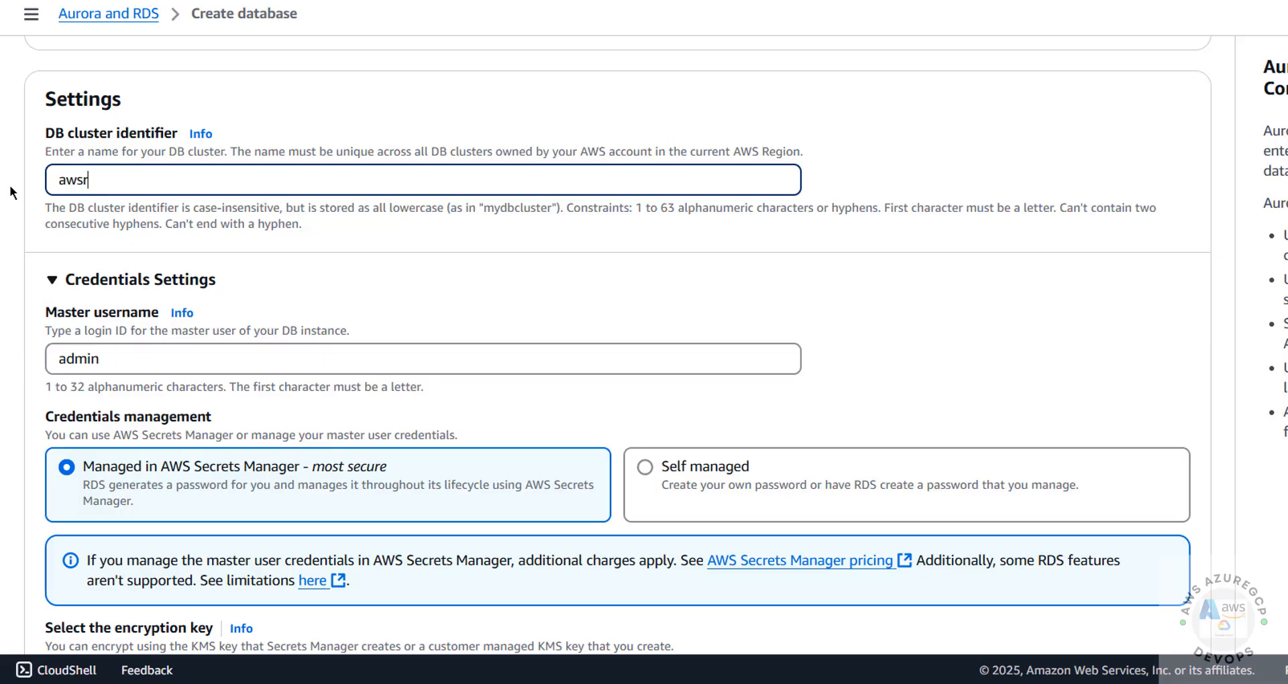
pyautogui.write('amysql8039')
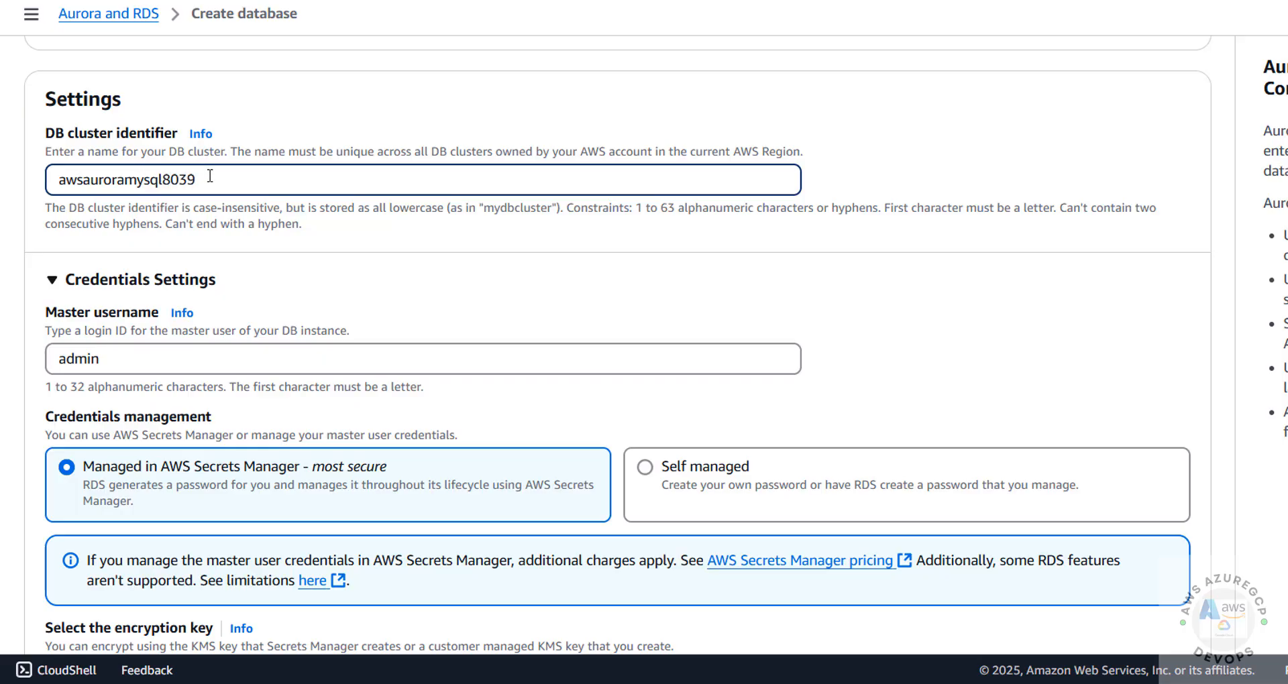
pyautogui.click(341, 284)
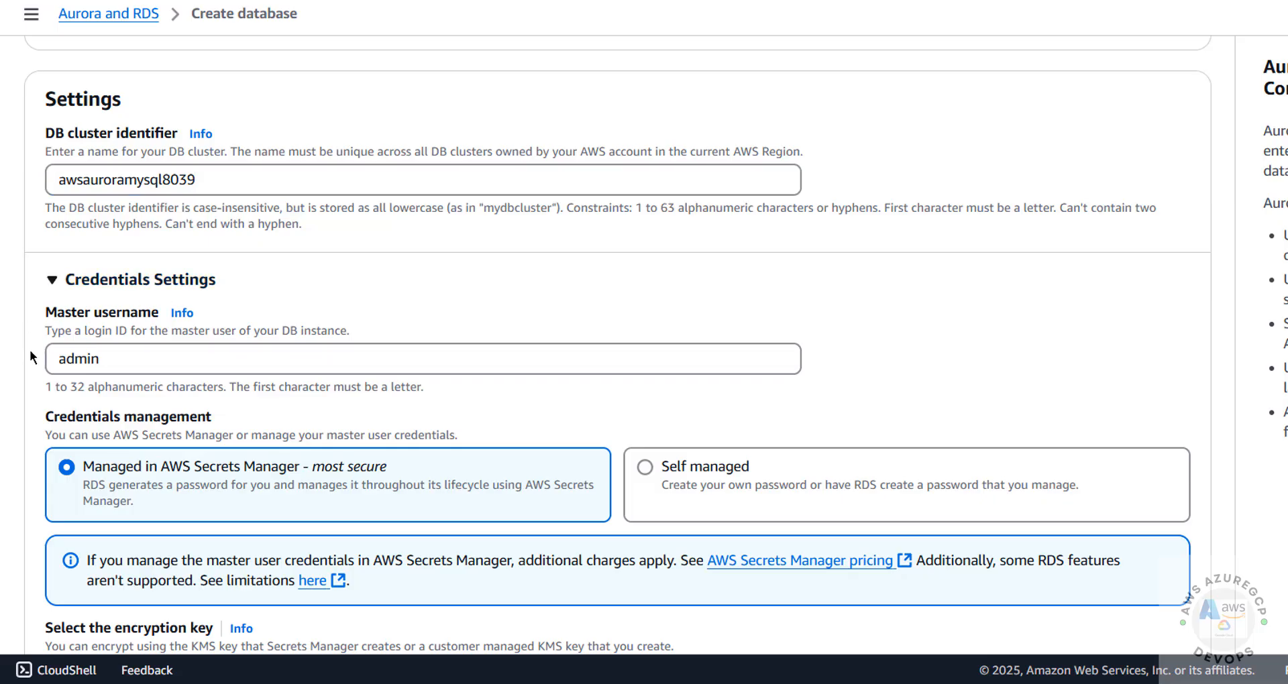
pyautogui.scroll(-3, 30, 349)
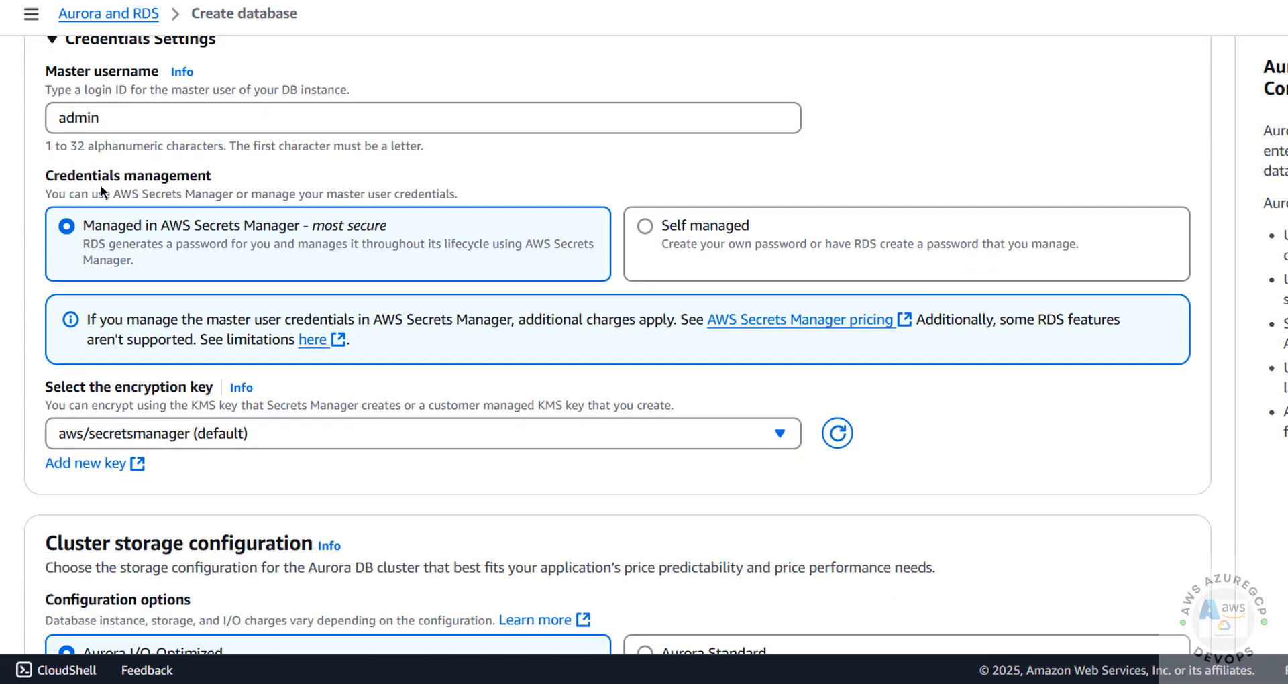
pyautogui.moveTo(128, 108); pyautogui.dragTo(32, 104)
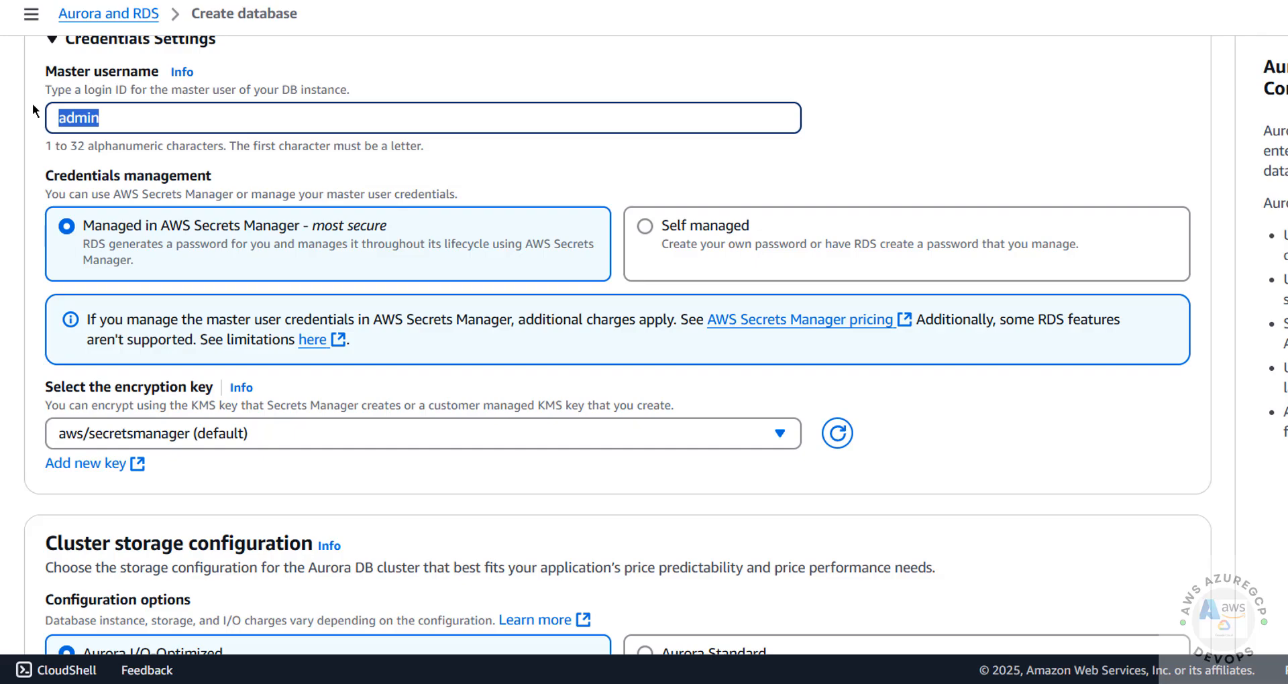
# Keep username admin, switch to Self managed credentials, and enter the master password twice.
pyautogui.click(112, 122)
pyautogui.click(645, 226)
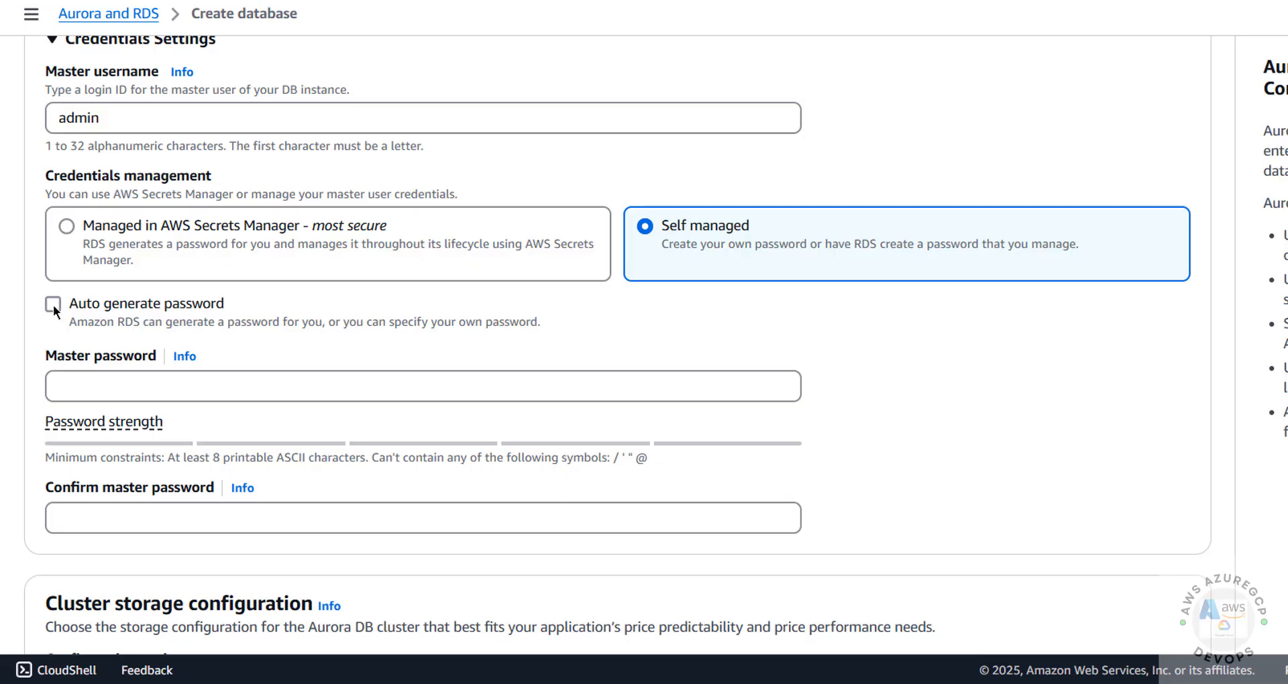
pyautogui.click(89, 386)
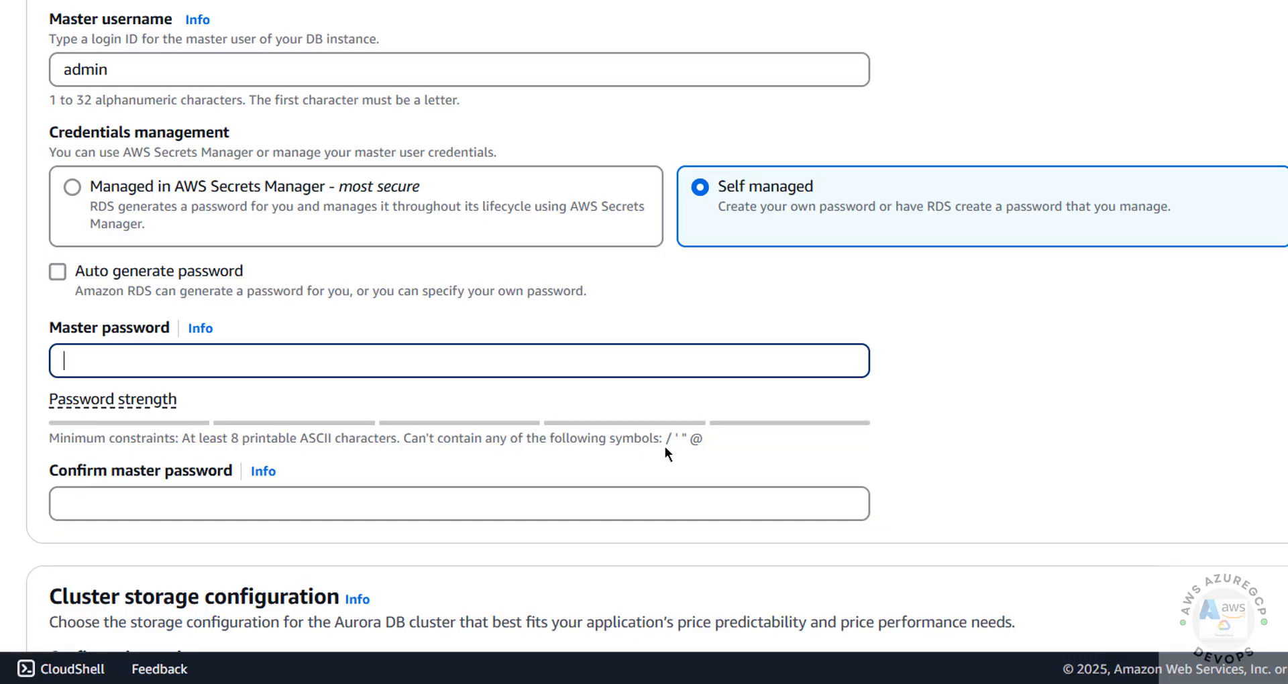
pyautogui.click(725, 456)
pyautogui.tripleClick(724, 457)
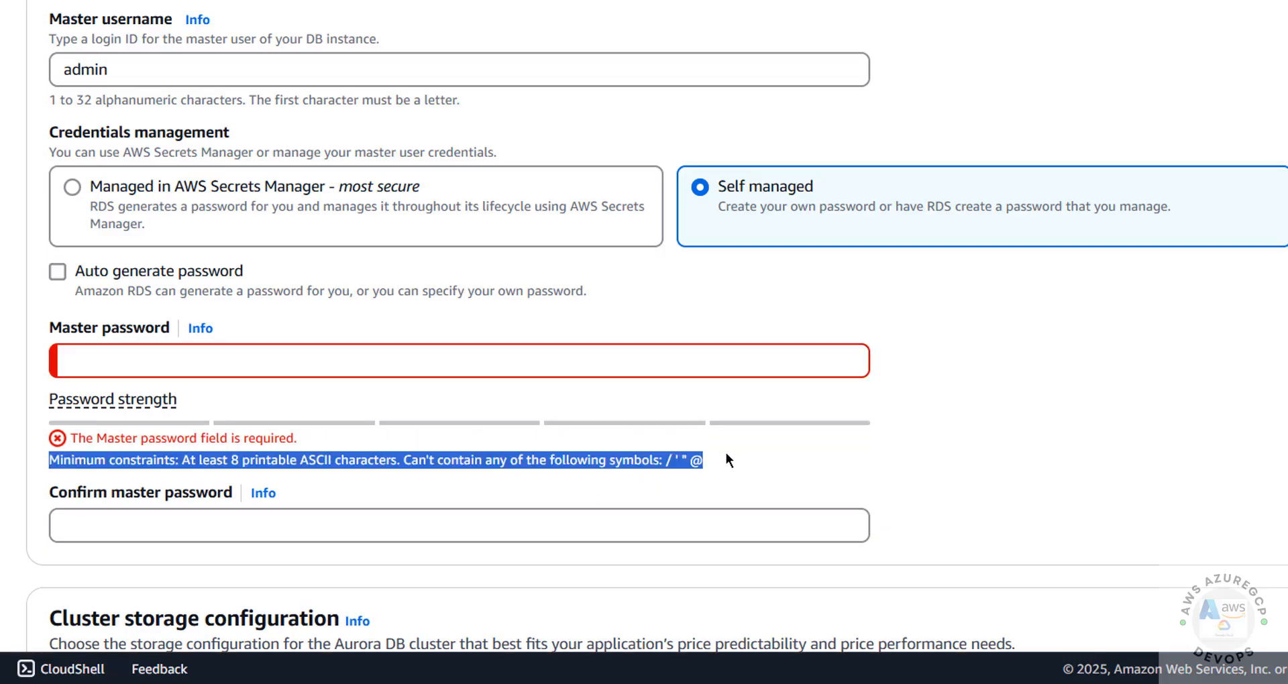
pyautogui.click(513, 361)
pyautogui.write('admin1234')
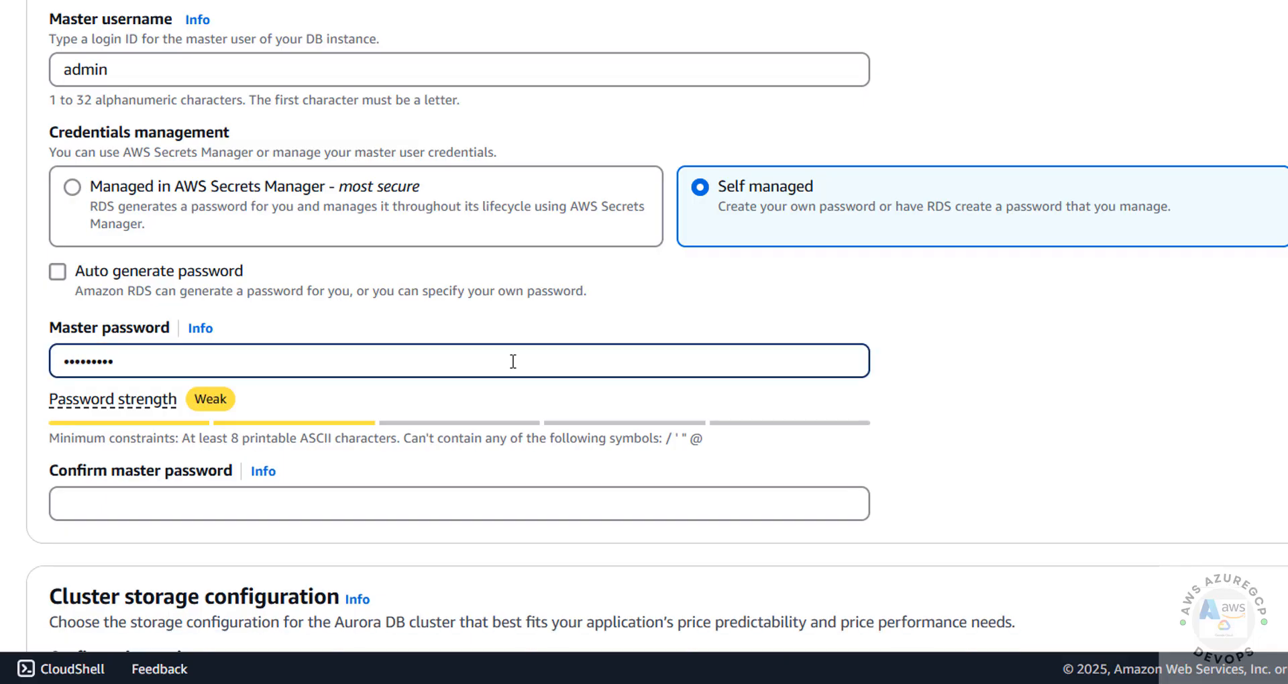
pyautogui.press('Tab')
pyautogui.write('admin1234')
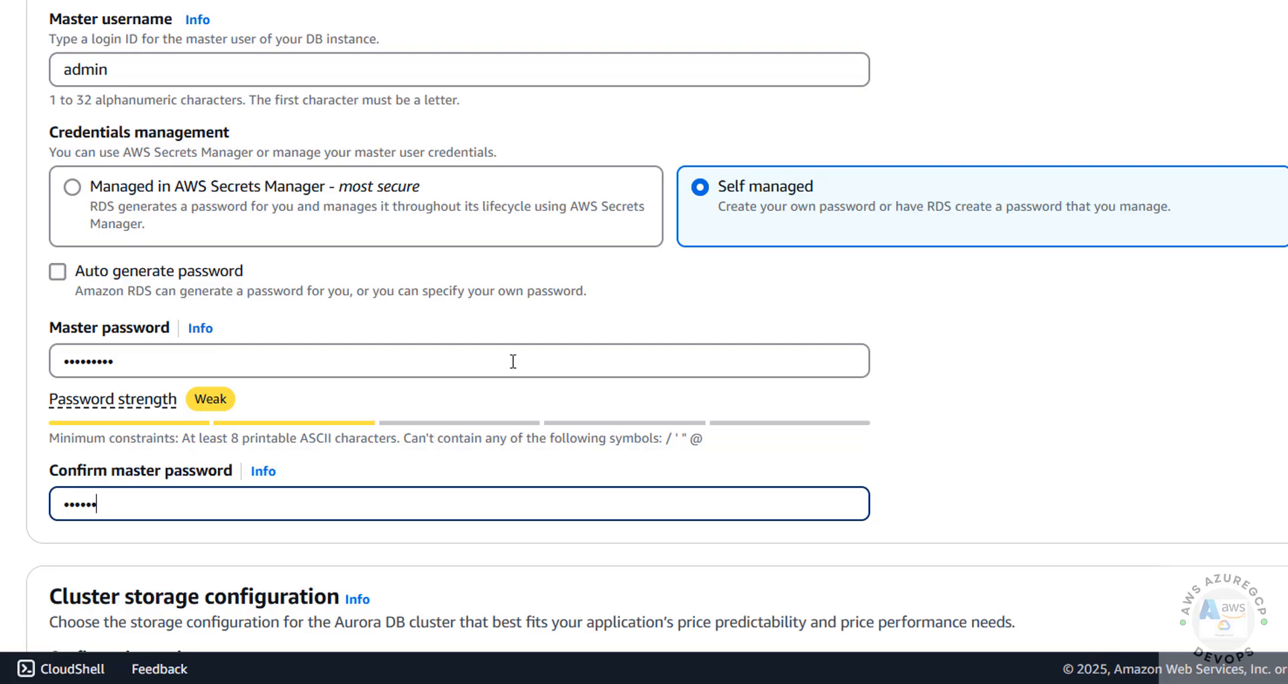
pyautogui.scroll(-3, 997, 465)
pyautogui.scroll(-4, 998, 469)
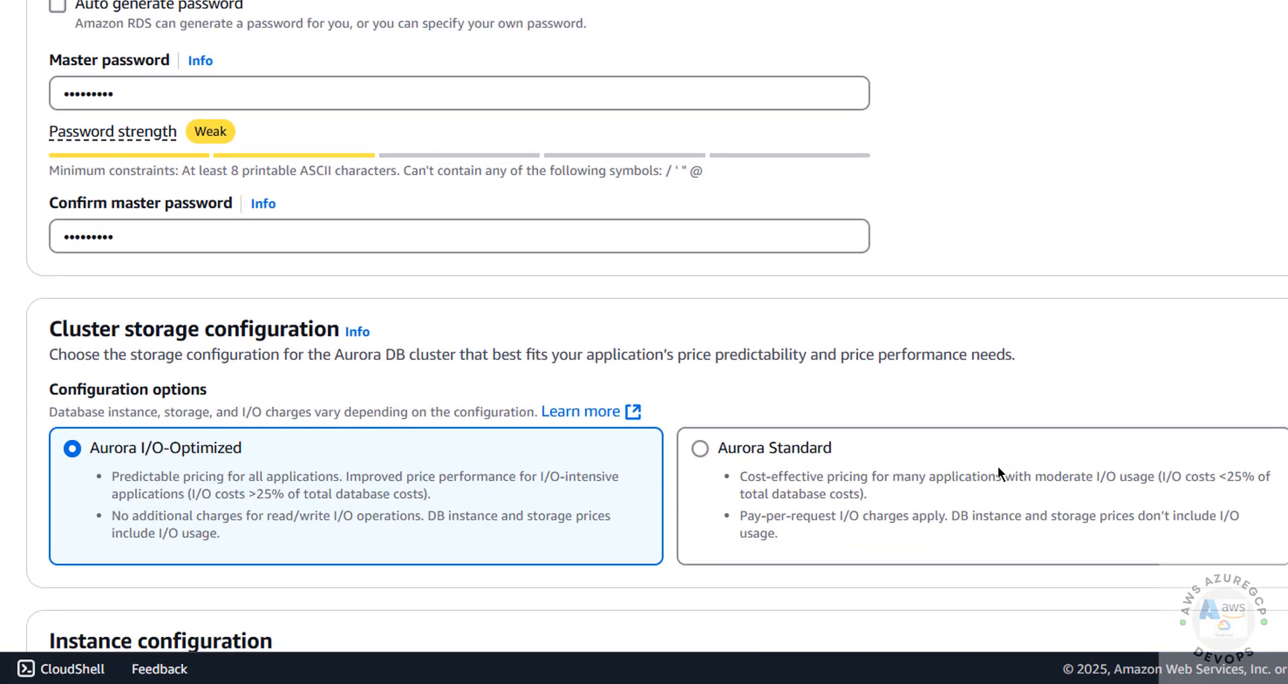
pyautogui.scroll(-2, 997, 470)
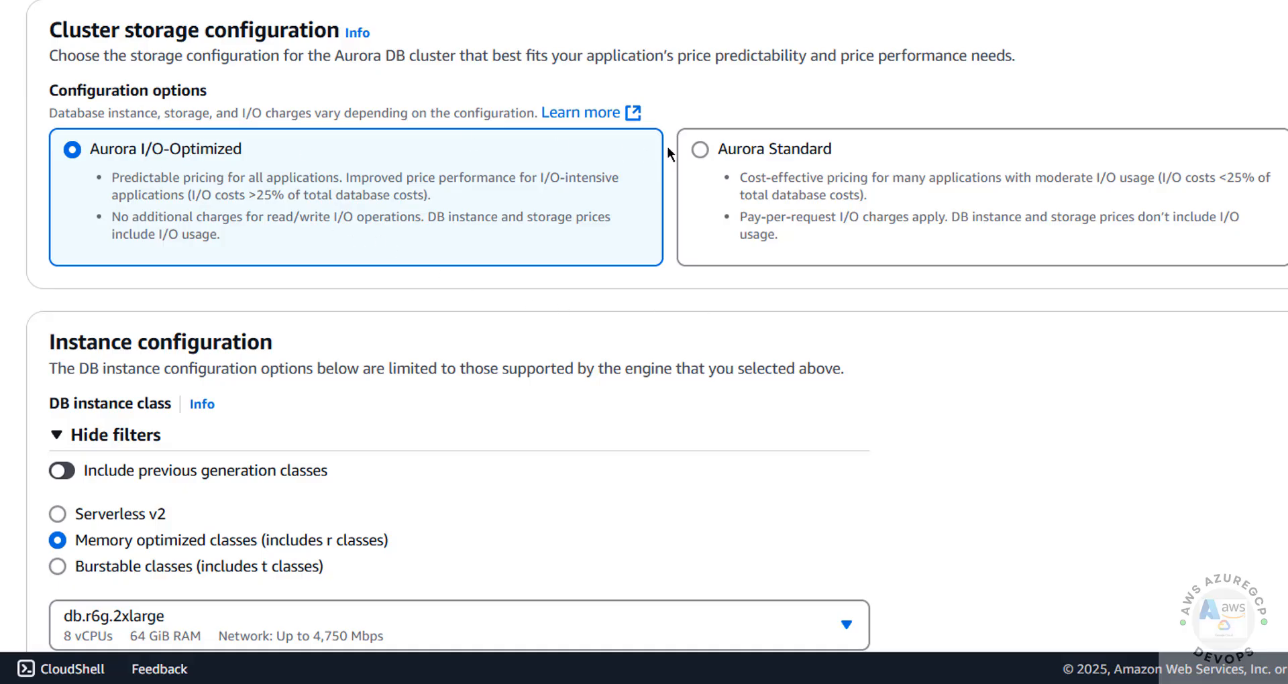
pyautogui.click(702, 151)
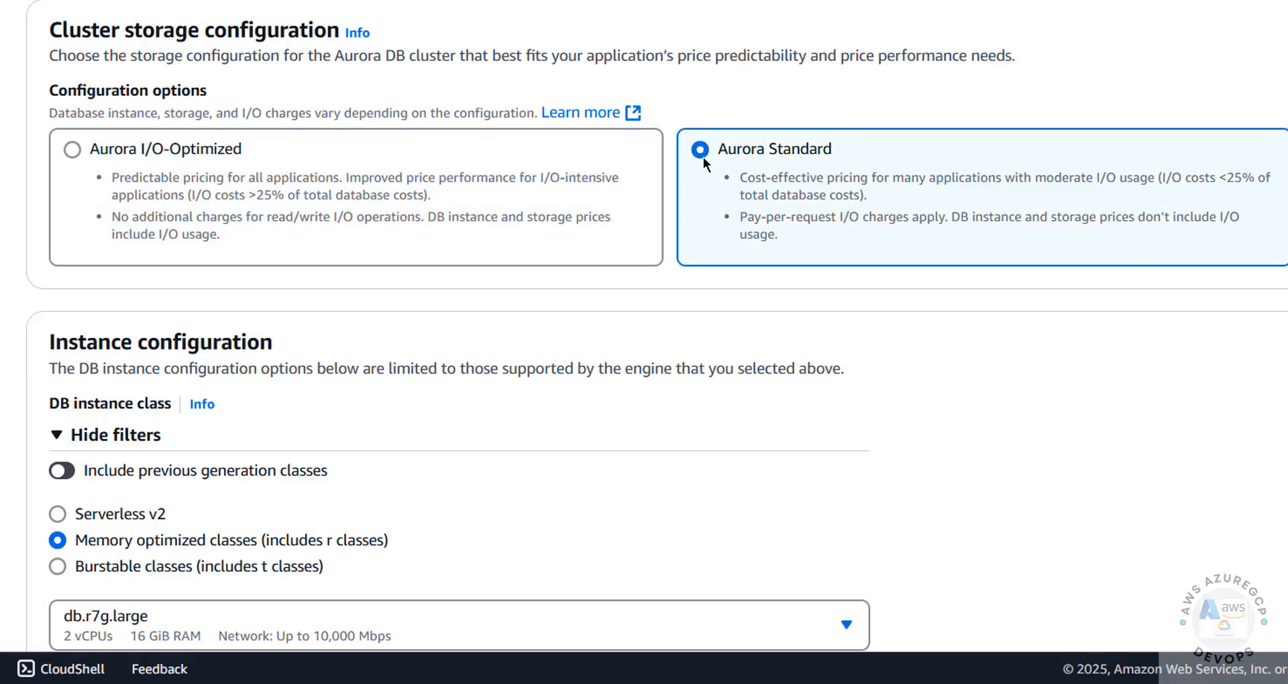
pyautogui.click(140, 153)
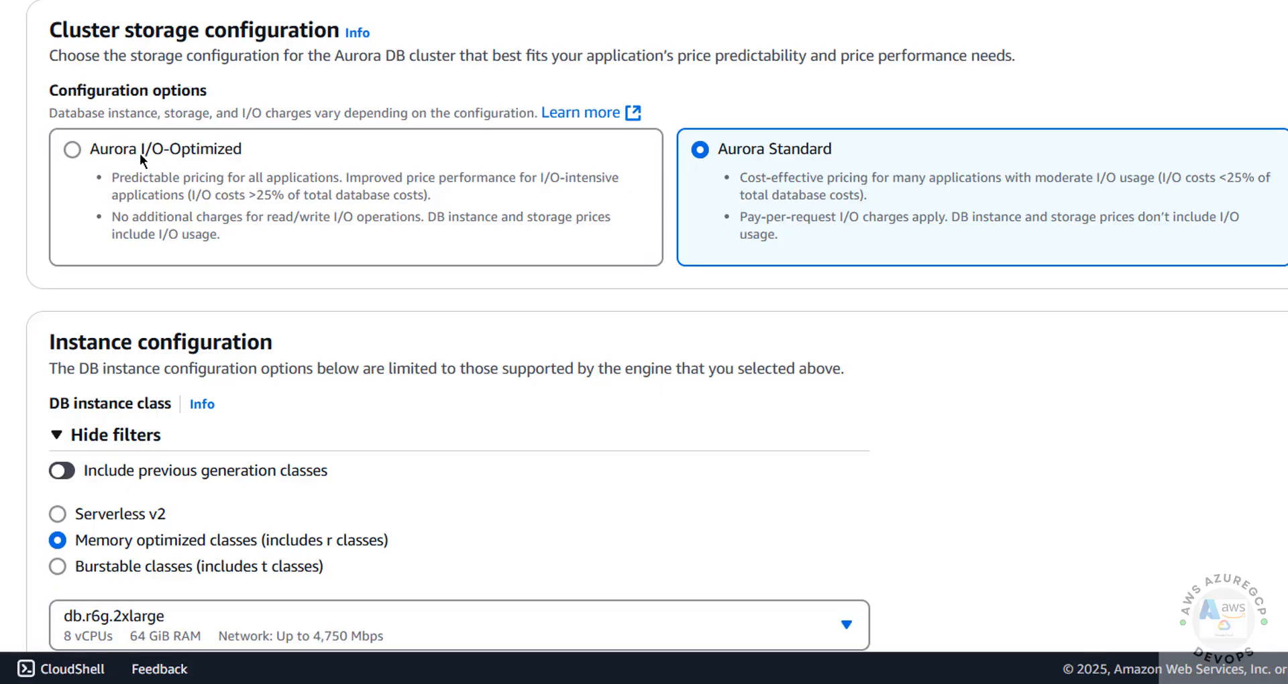
pyautogui.scroll(-3, 980, 102)
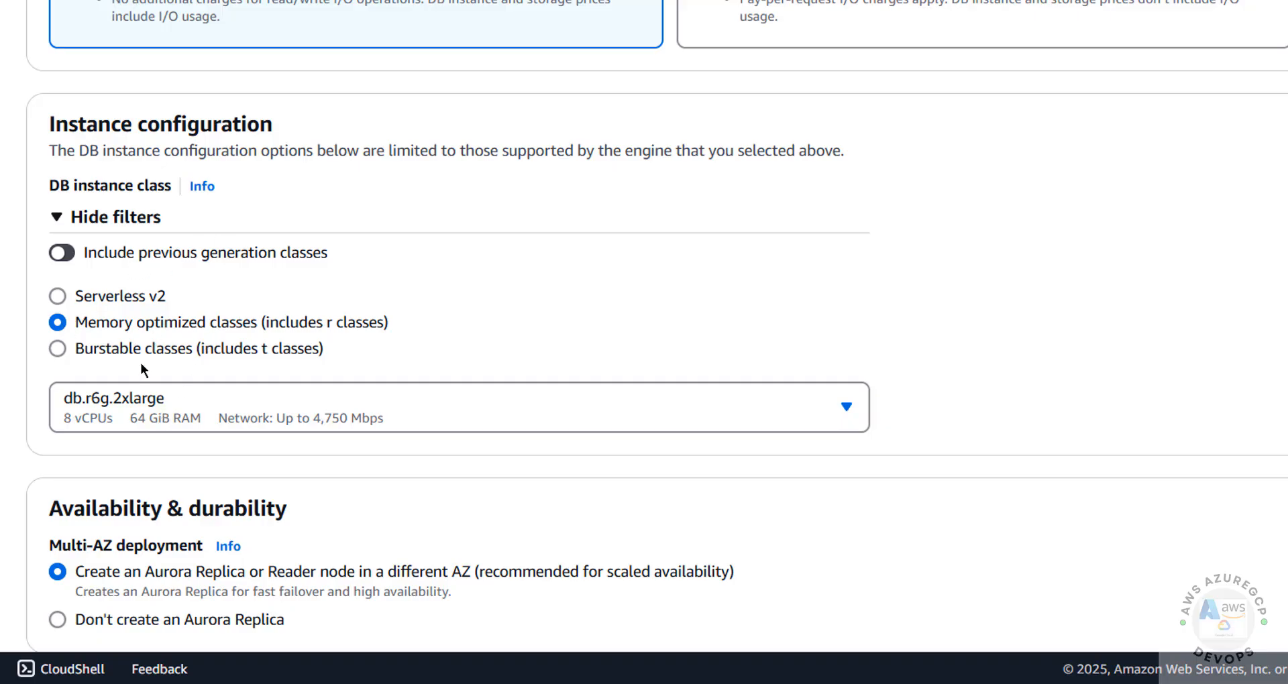
# Set the DB instance class to burstable db.t3.medium.
pyautogui.click(128, 413)
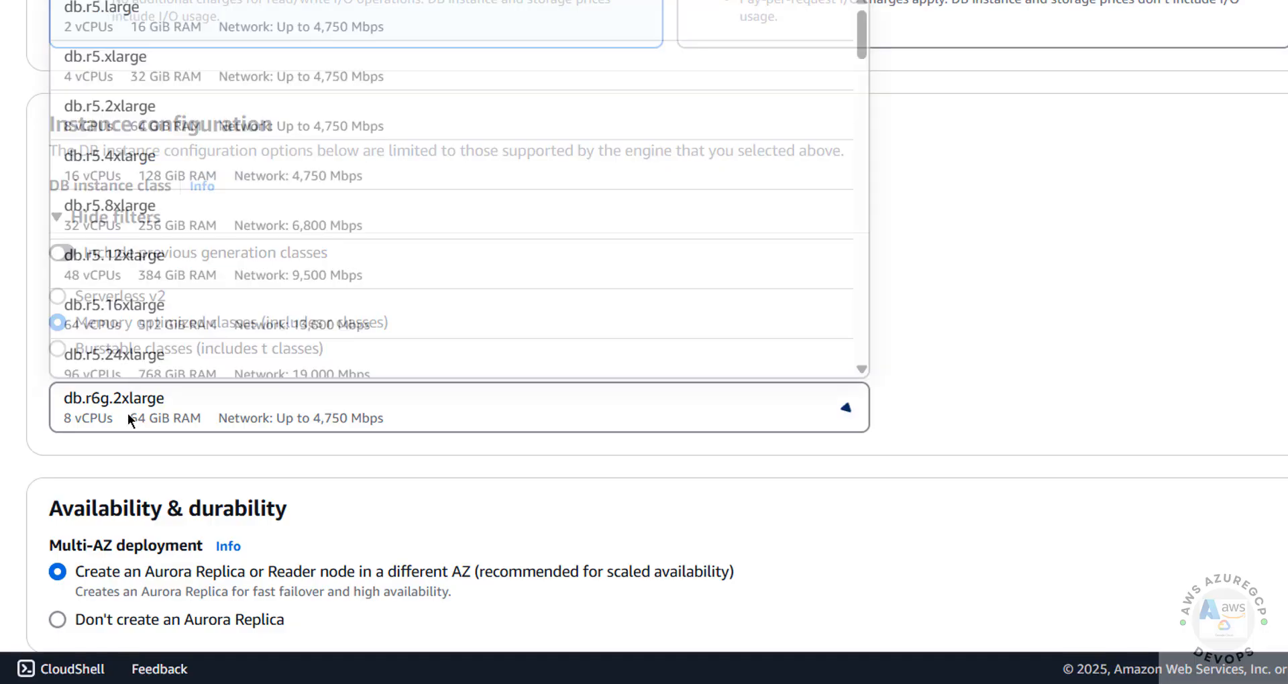
pyautogui.click(128, 413)
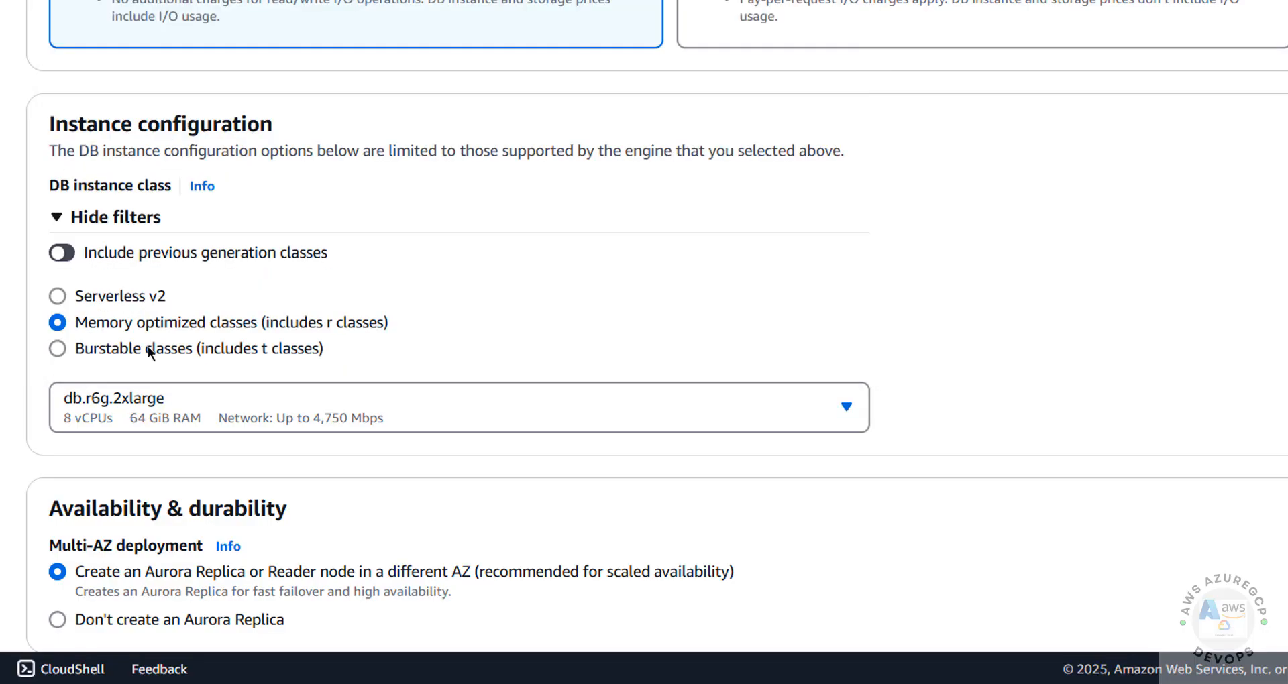
pyautogui.click(147, 347)
pyautogui.click(107, 400)
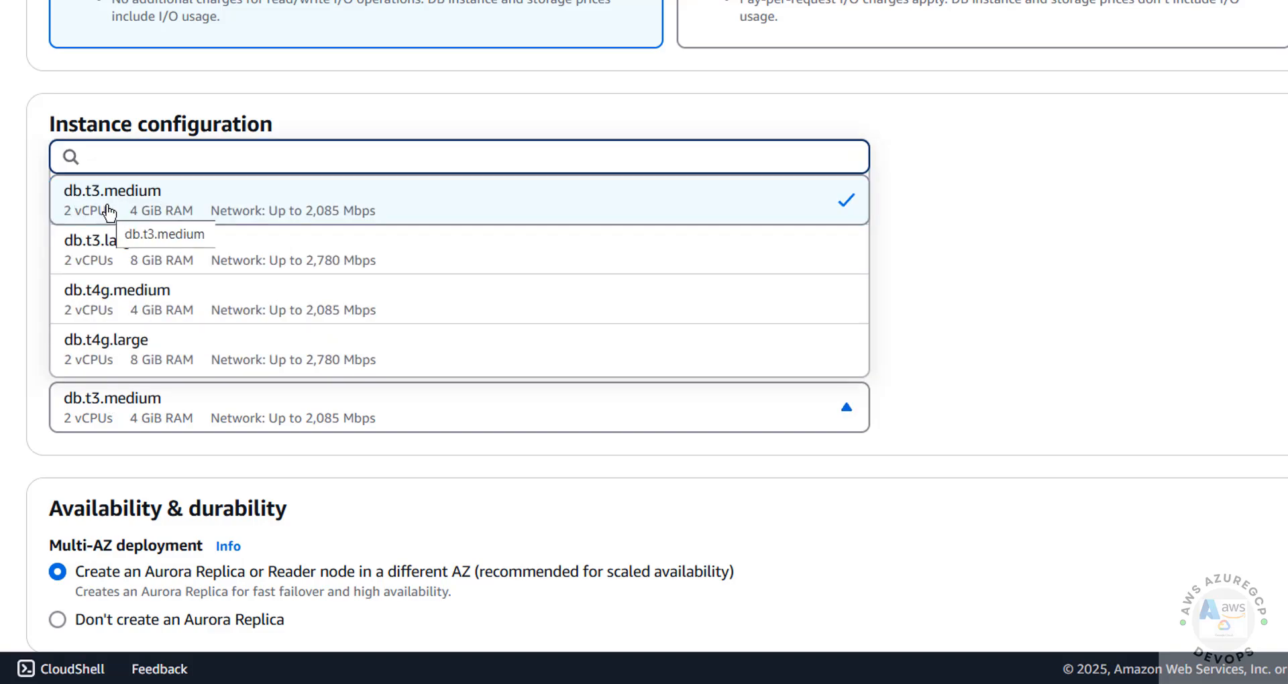
pyautogui.click(1008, 426)
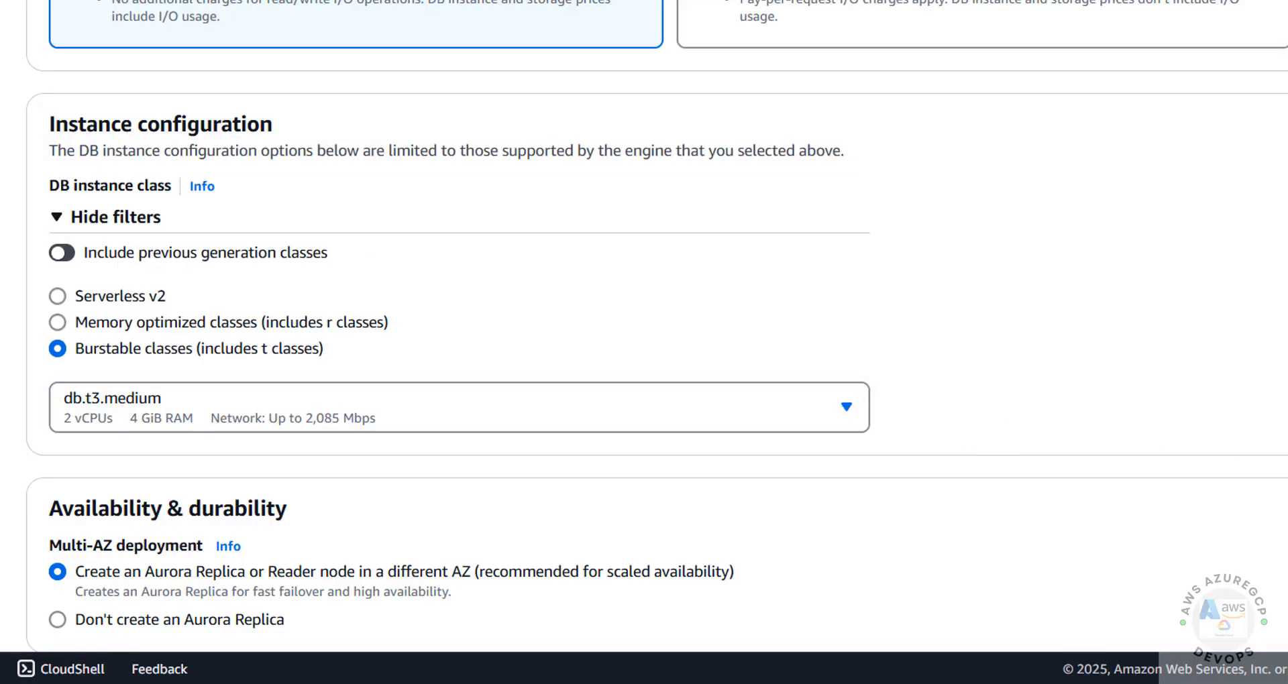
# Review the EC2 compute resource option and choose Don't create an Aurora Replica.
pyautogui.scroll(-5, 1008, 498)
pyautogui.moveTo(1008, 500); pyautogui.dragTo(1008, 514)
pyautogui.click(1008, 498)
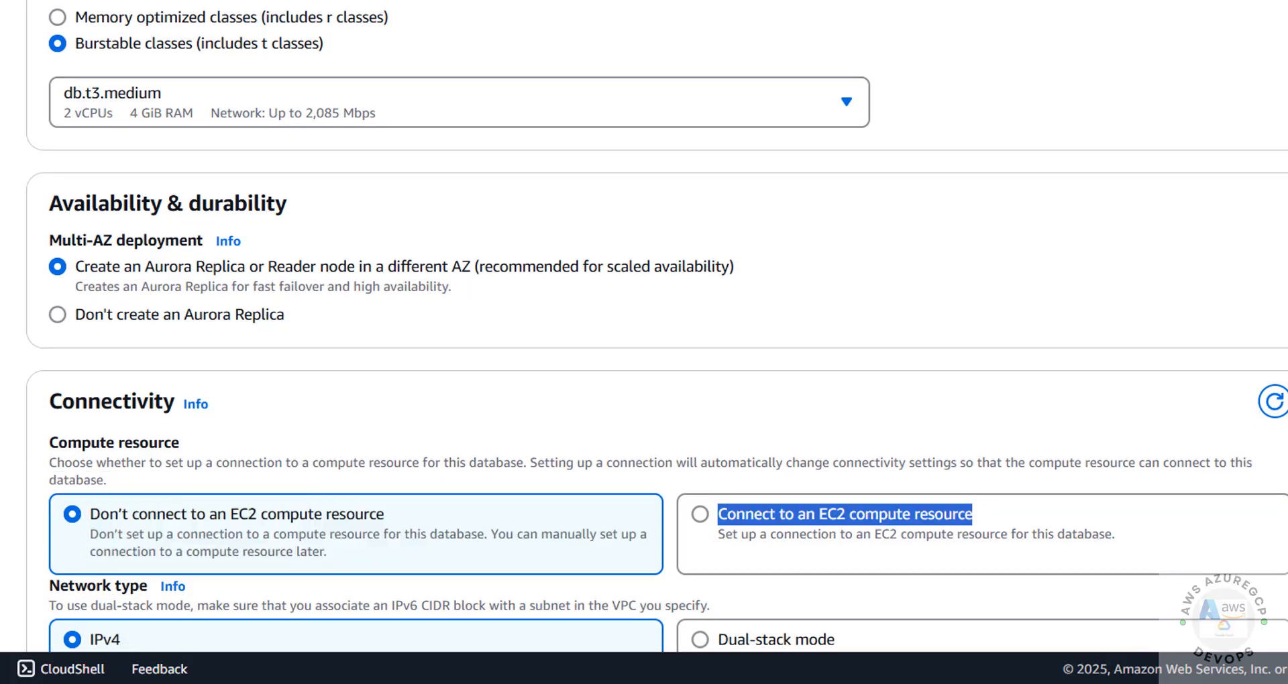
pyautogui.scroll(-1, 1008, 497)
pyautogui.tripleClick(1008, 493)
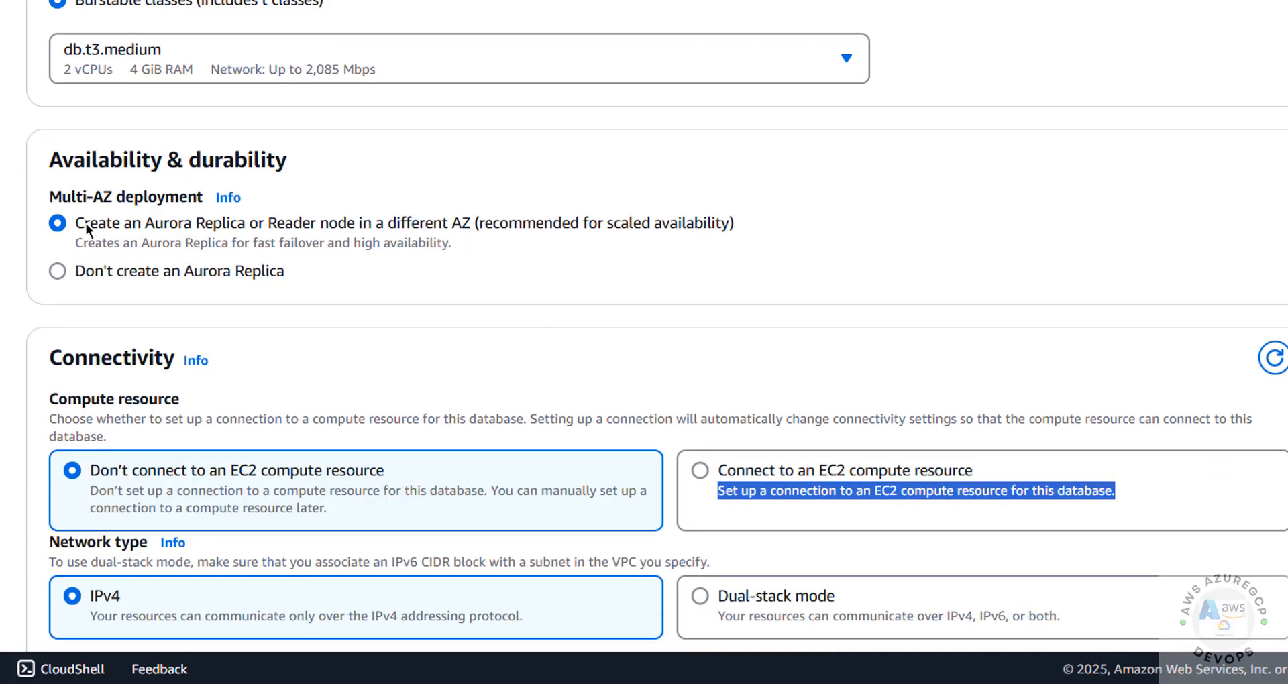
pyautogui.click(78, 273)
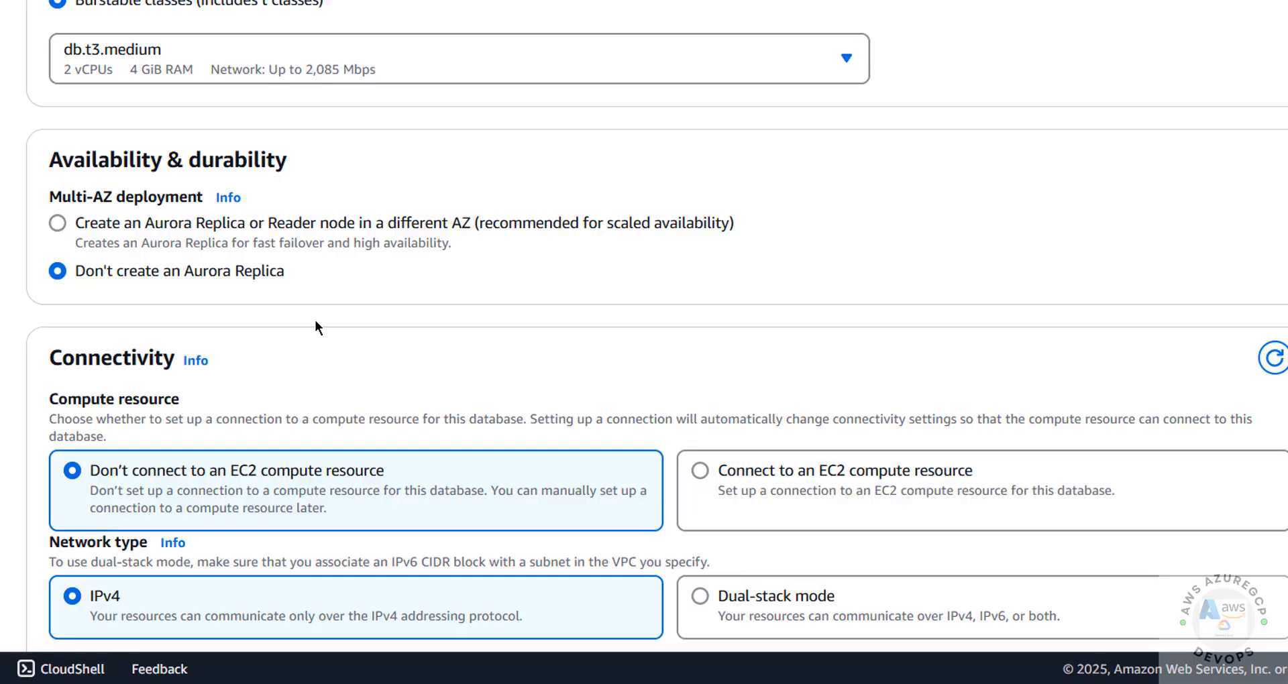
pyautogui.scroll(-4, 315, 321)
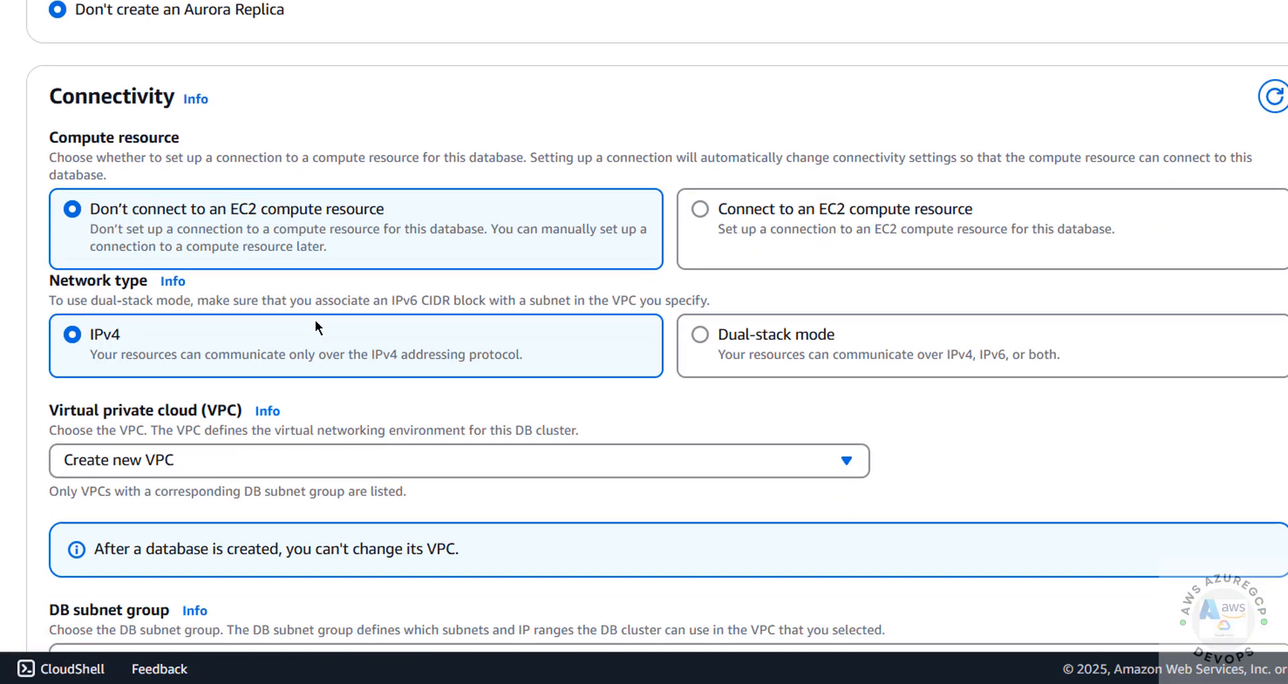
pyautogui.scroll(-1, 315, 319)
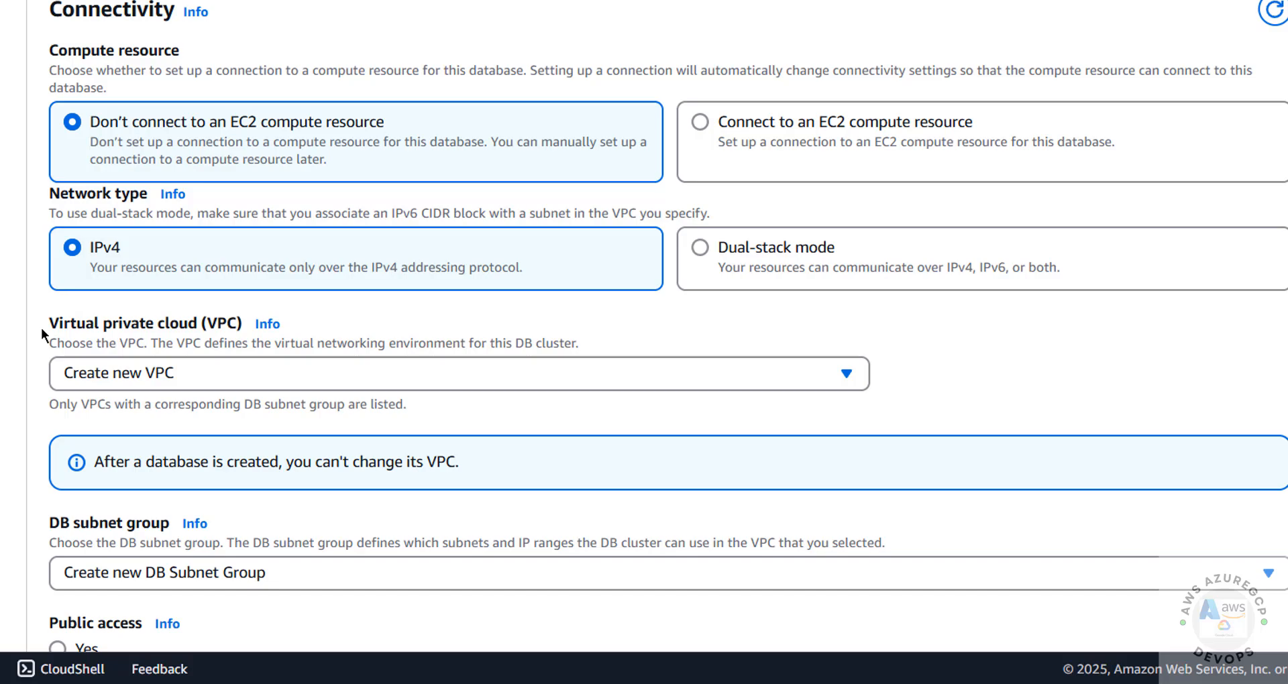
pyautogui.scroll(-2, 67, 205)
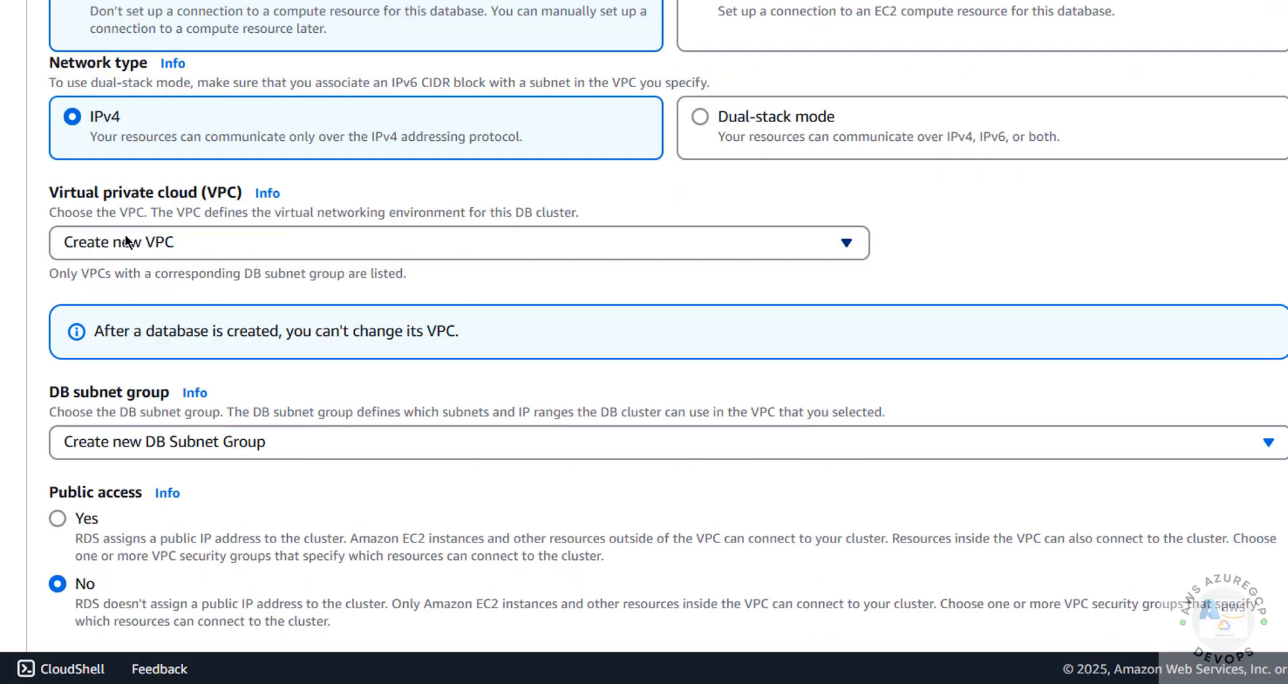
pyautogui.click(179, 235)
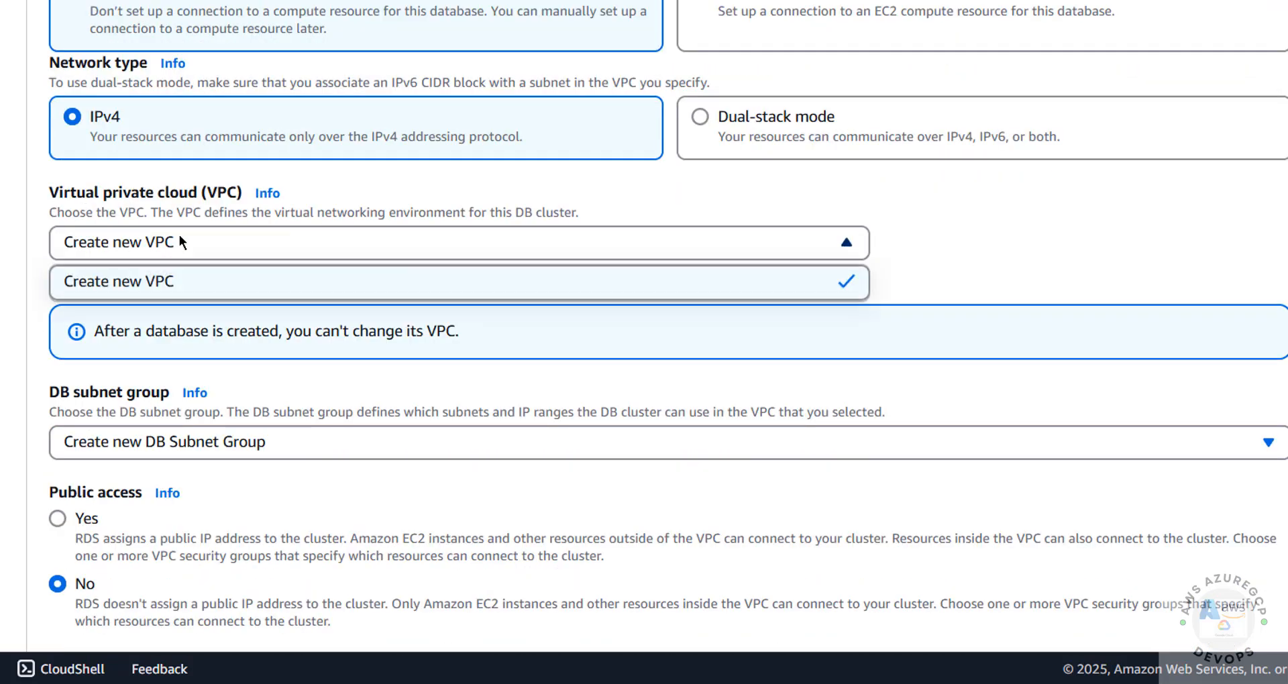
pyautogui.click(179, 235)
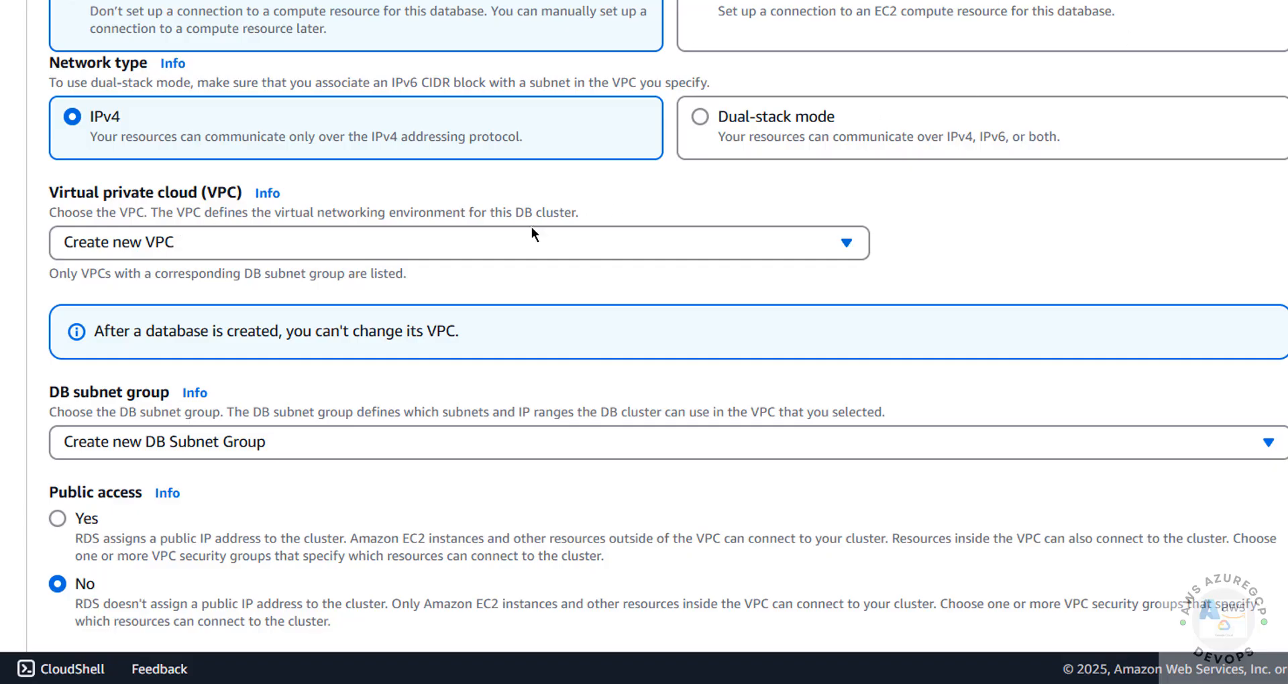
pyautogui.click(436, 246)
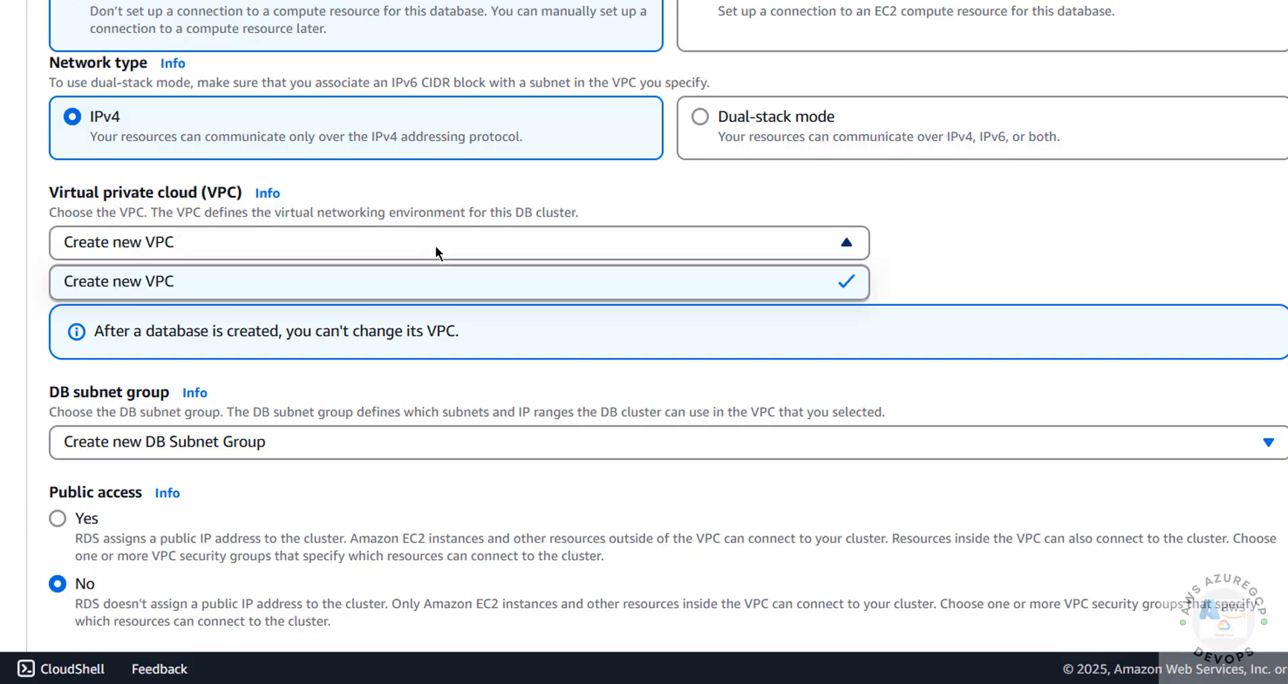
pyautogui.click(436, 245)
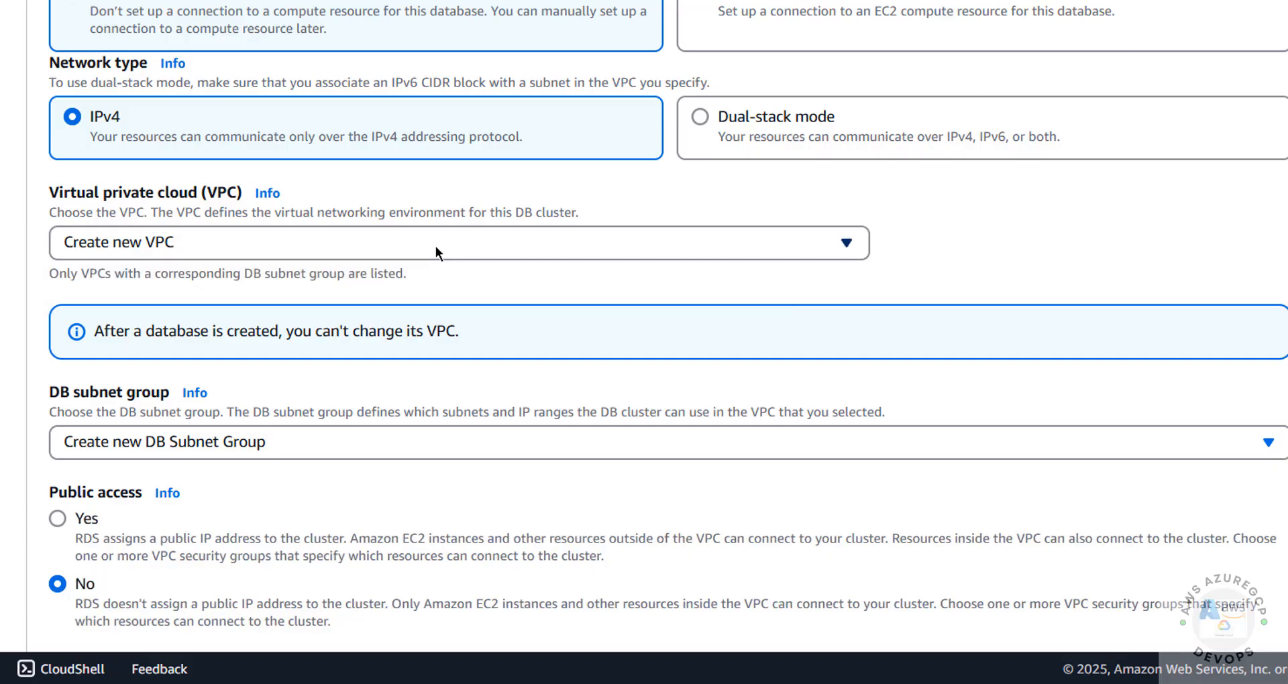
pyautogui.scroll(-1, 269, 385)
pyautogui.click(268, 385)
pyautogui.click(269, 385)
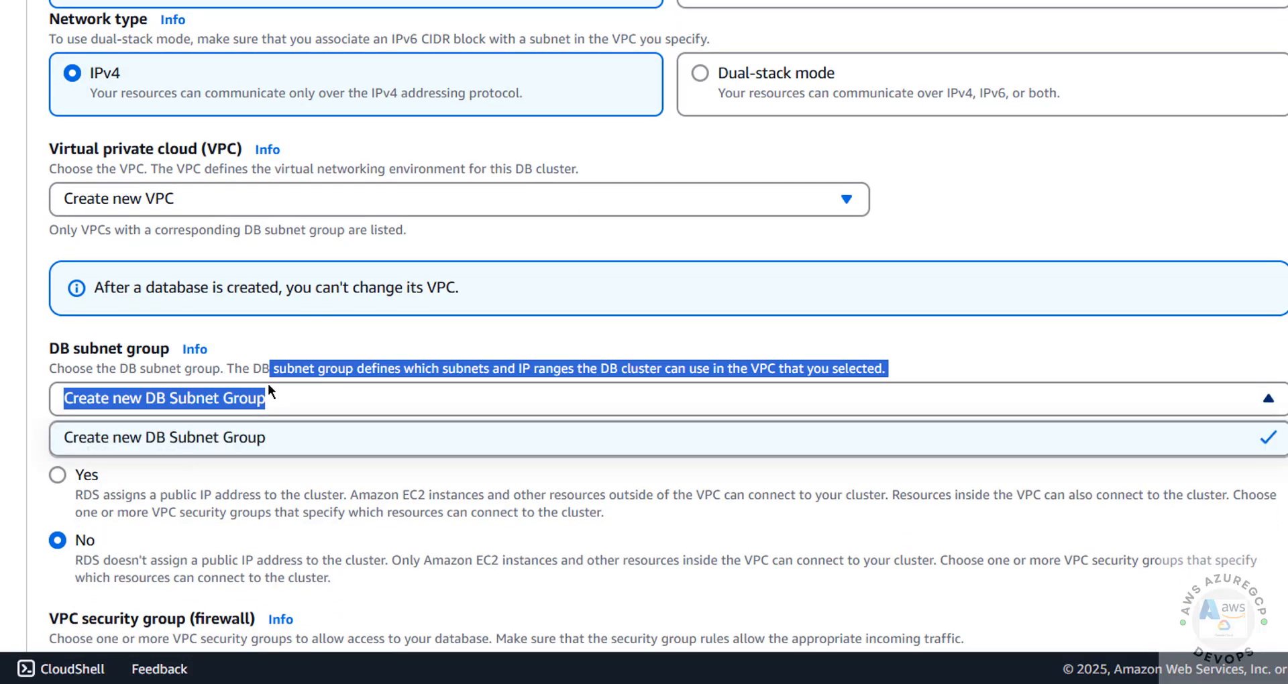
pyautogui.click(268, 384)
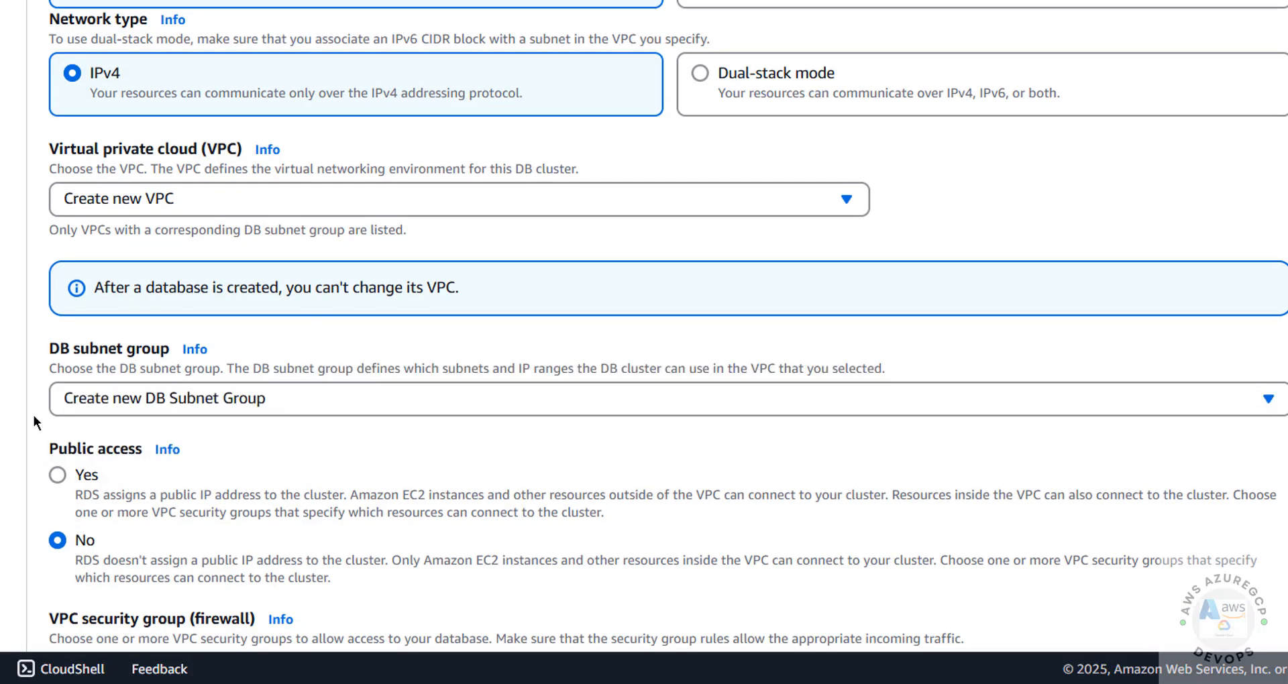
# Keep Create new DB Subnet Group and set Public access to Yes.
pyautogui.scroll(-3, 34, 416)
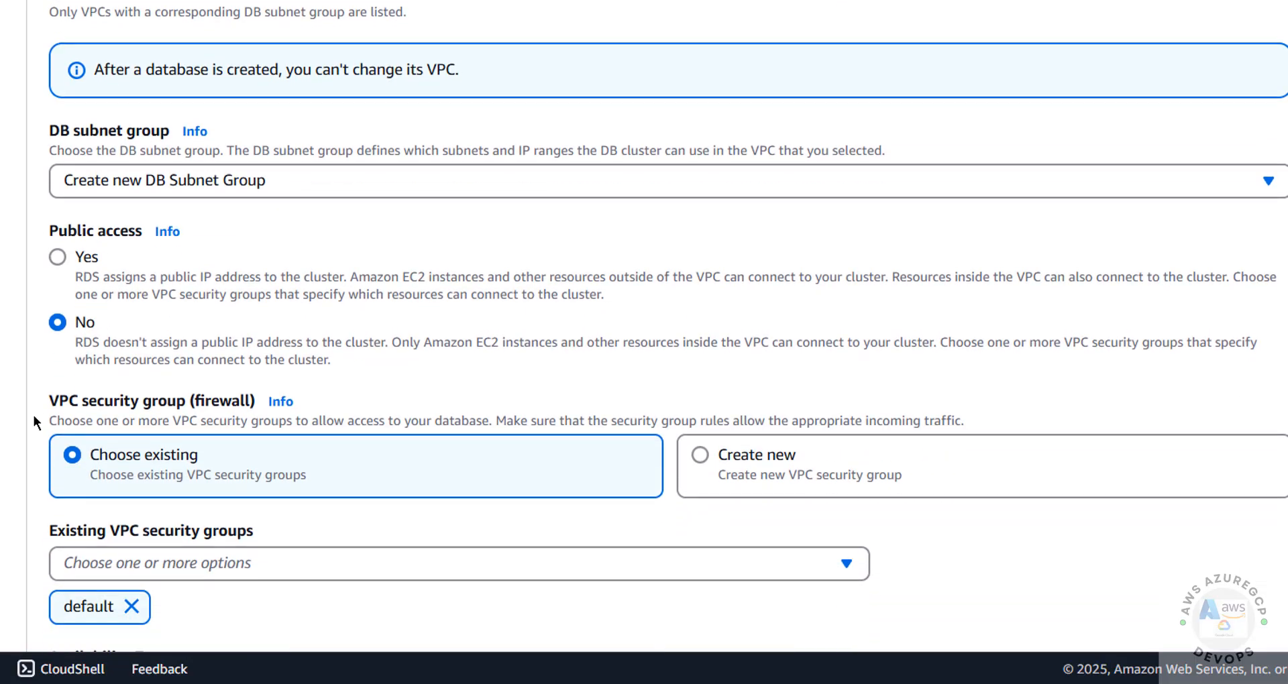
pyautogui.click(253, 181)
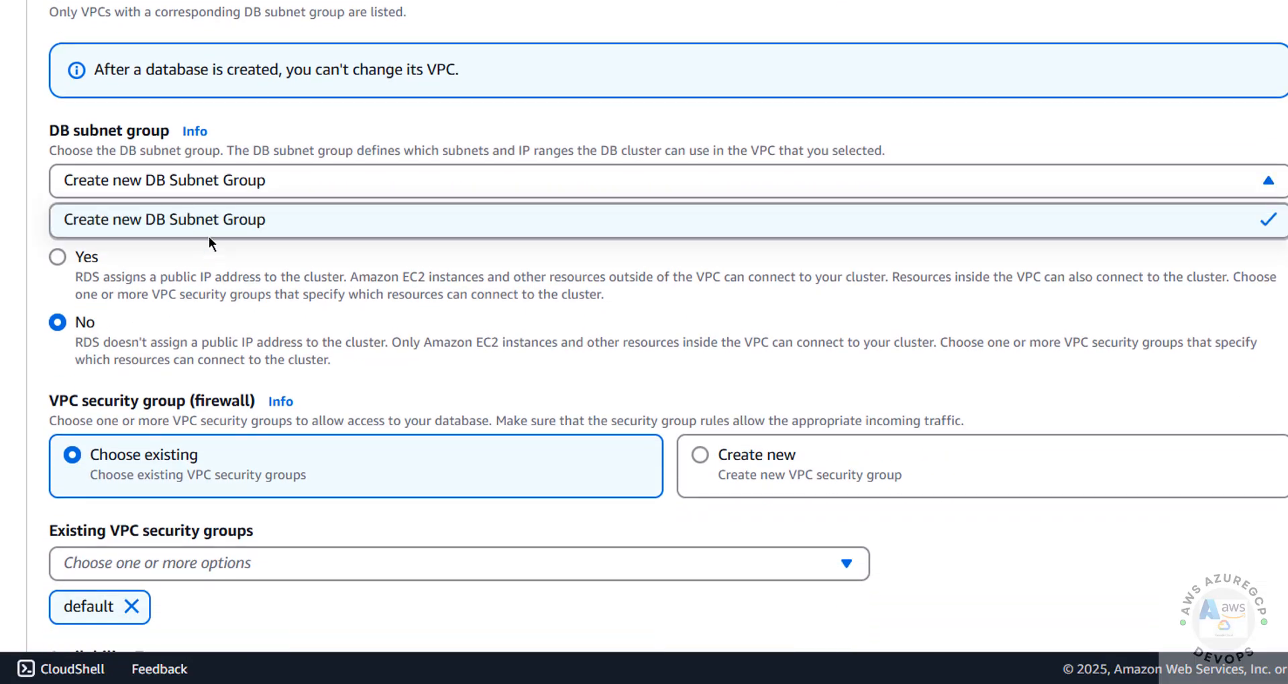
pyautogui.click(34, 213)
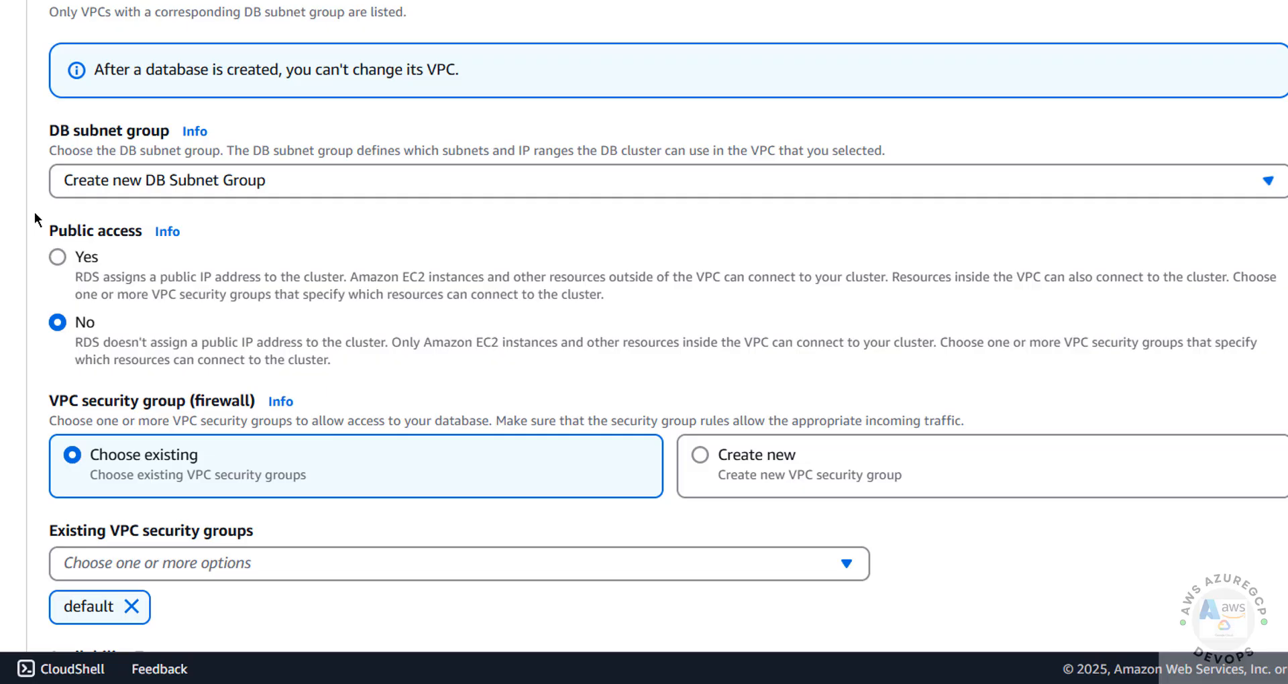
pyautogui.click(57, 257)
pyautogui.press('Down')
pyautogui.press('Up')
pyautogui.press('Down')
pyautogui.press('Up')
pyautogui.press('Down')
pyautogui.press('Up')
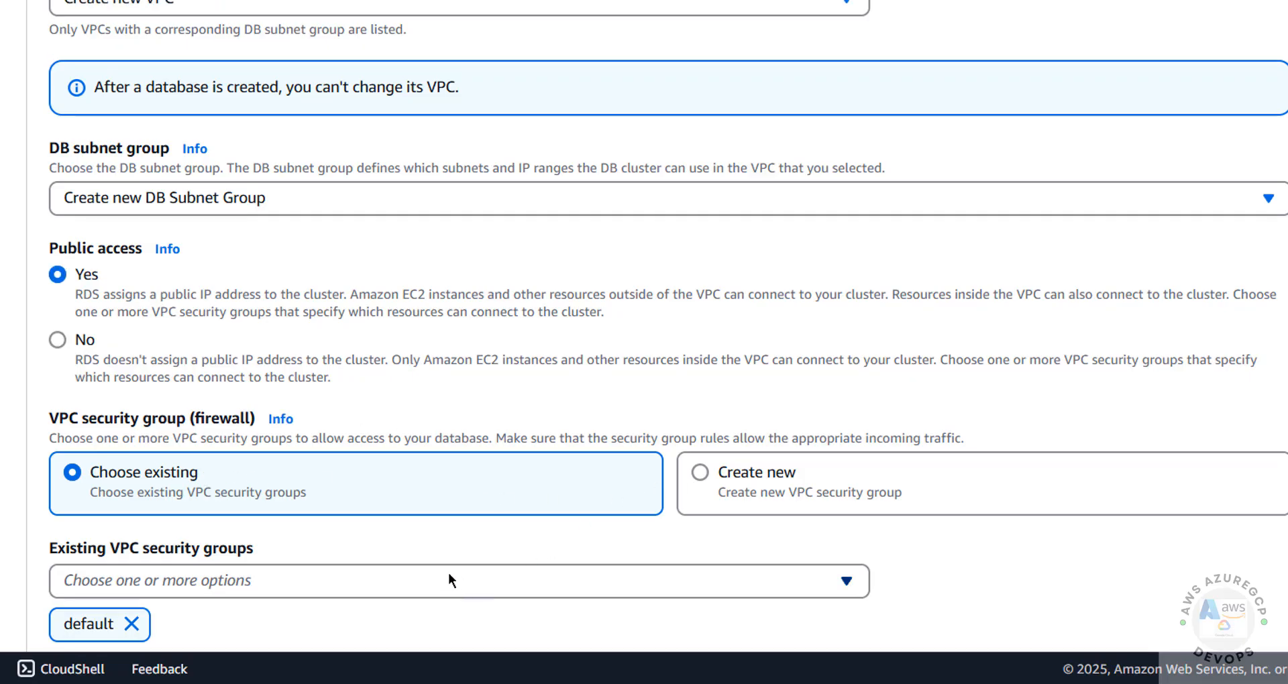
# Place the cluster in us-east-1b and check database port 3306 under Additional configuration.
pyautogui.scroll(-5, 355, 544)
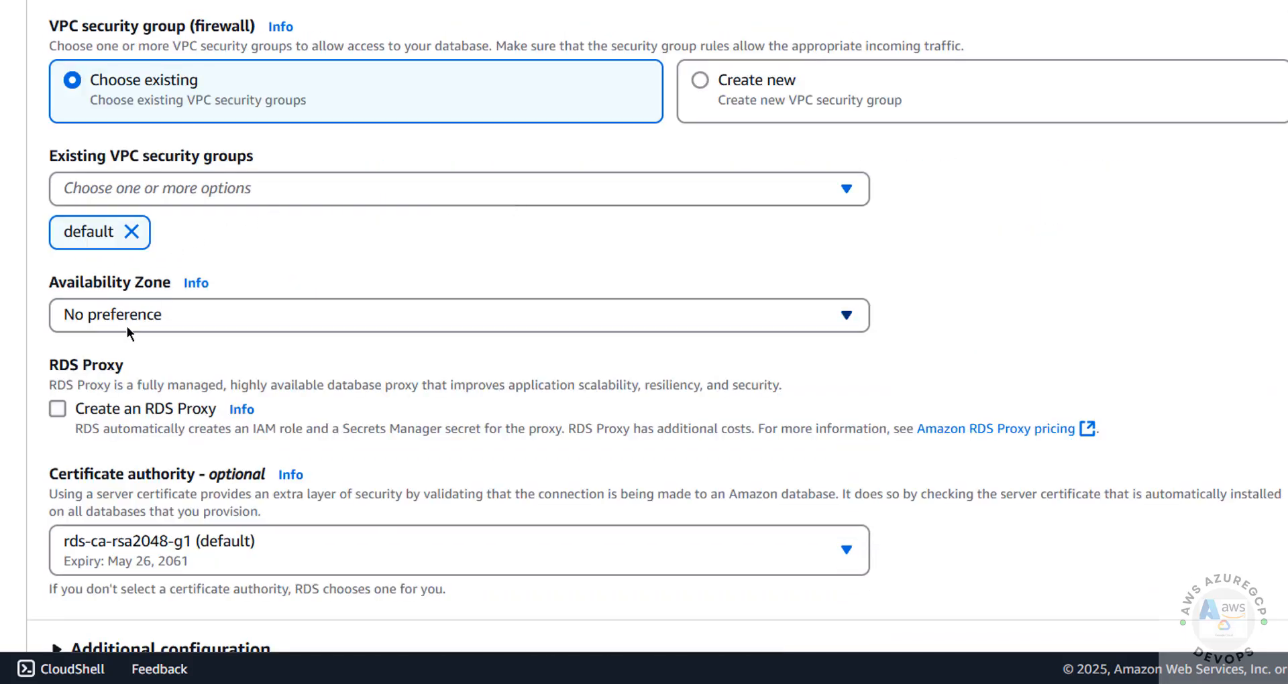
pyautogui.click(127, 321)
pyautogui.click(119, 418)
pyautogui.scroll(-3, 46, 554)
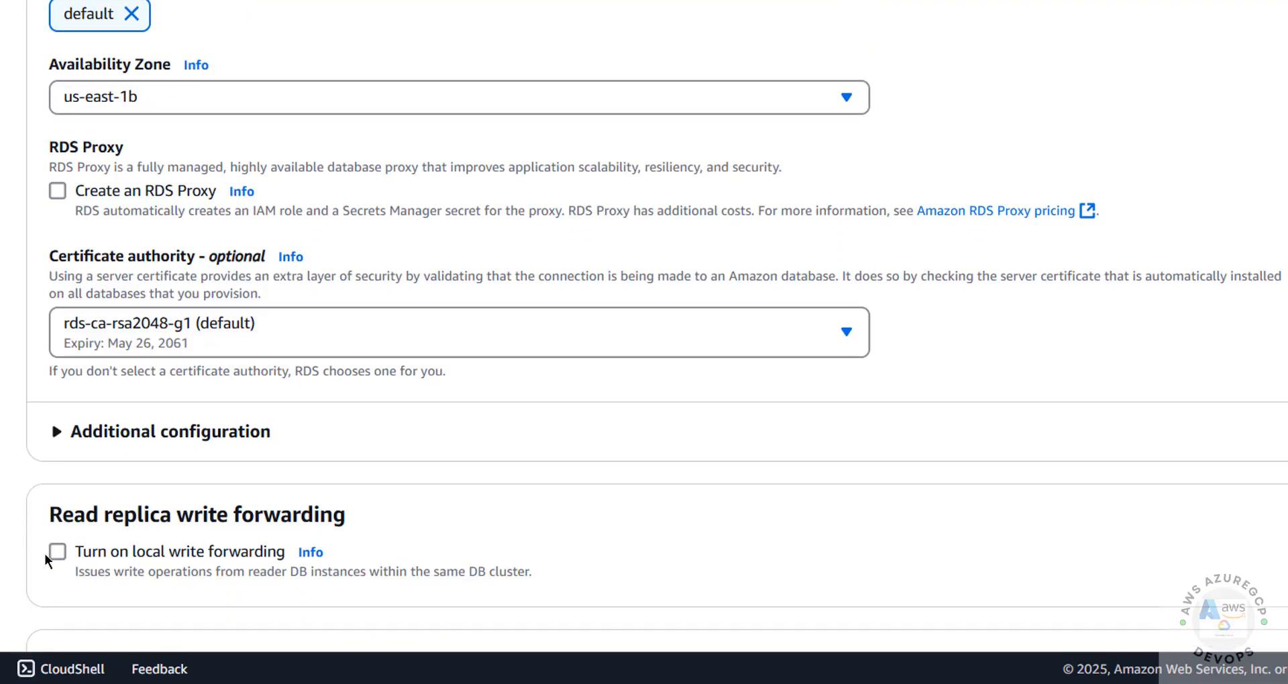
pyautogui.click(128, 437)
pyautogui.click(75, 516)
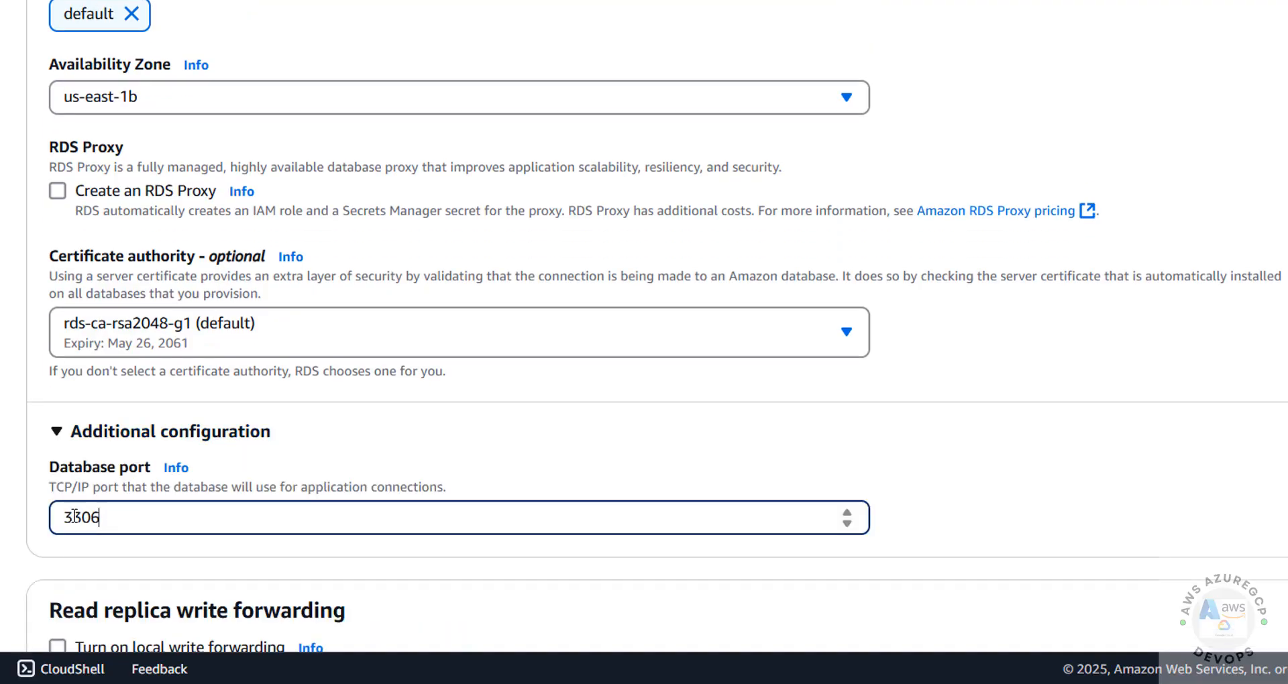
pyautogui.doubleClick(76, 516)
pyautogui.click(379, 437)
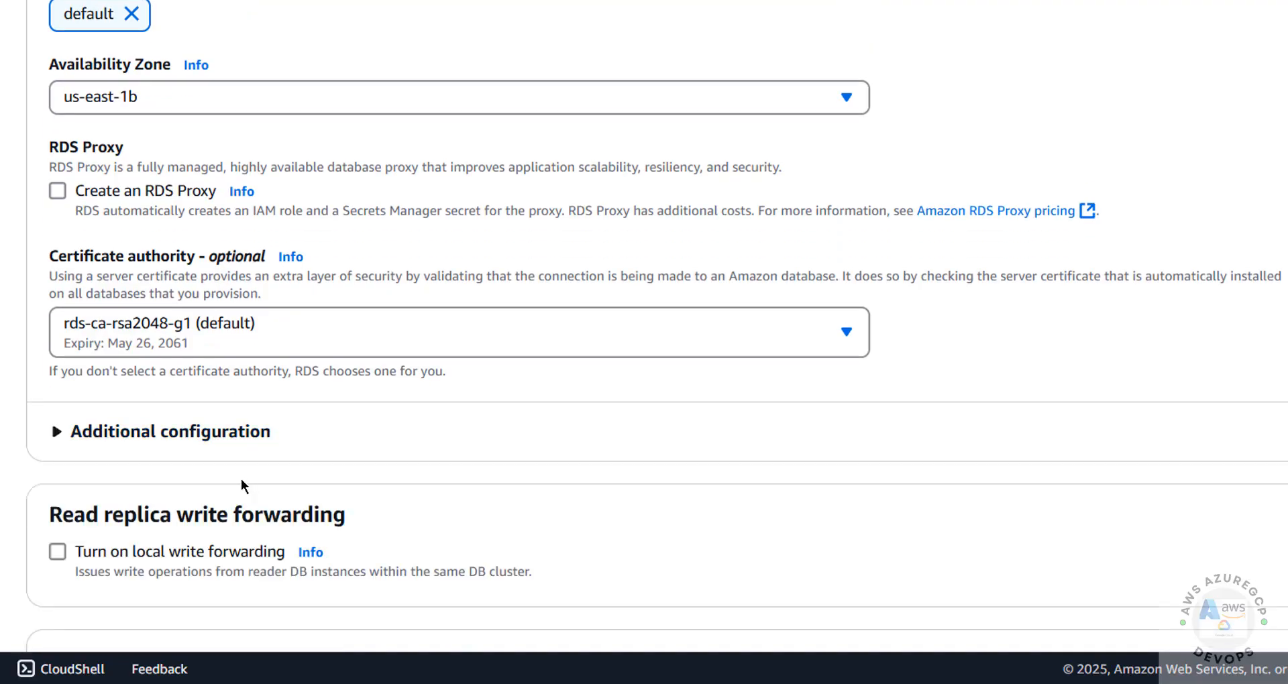
pyautogui.scroll(-7, 240, 478)
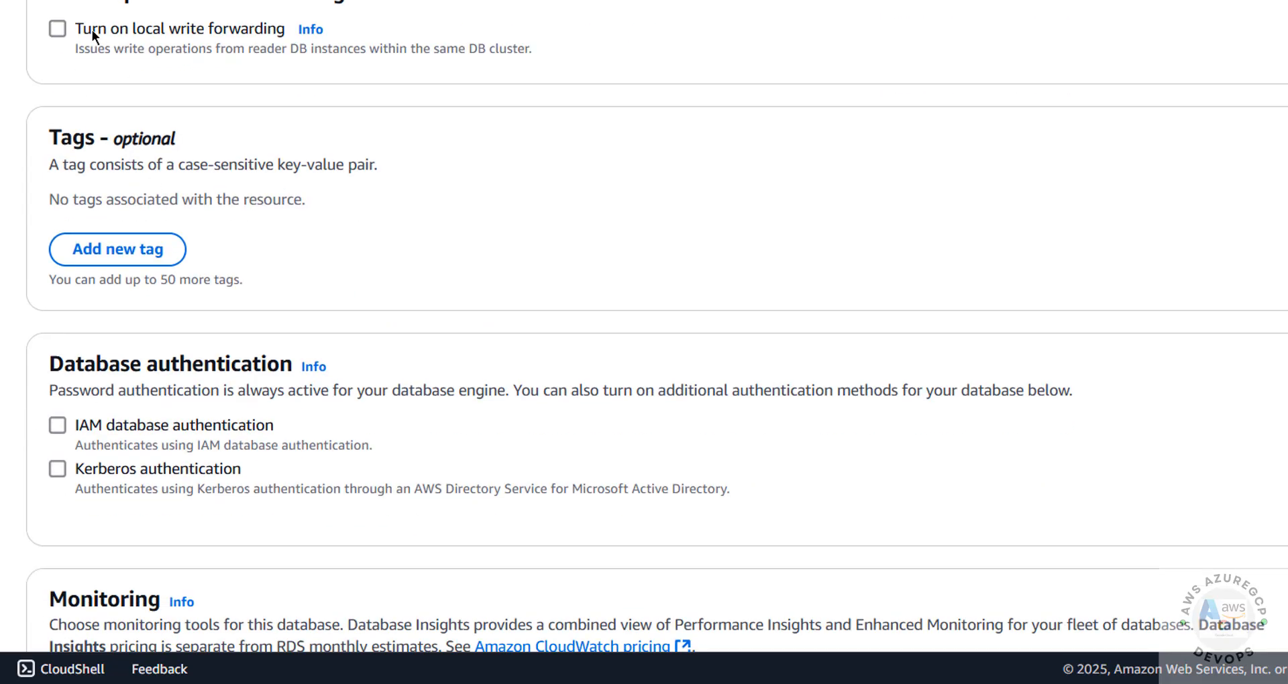
# Leave local write forwarding off, try the Dev/Test template, then select Aurora I/O-Optimized storage.
pyautogui.click(58, 30)
pyautogui.click(57, 29)
pyautogui.scroll(-3, 175, 529)
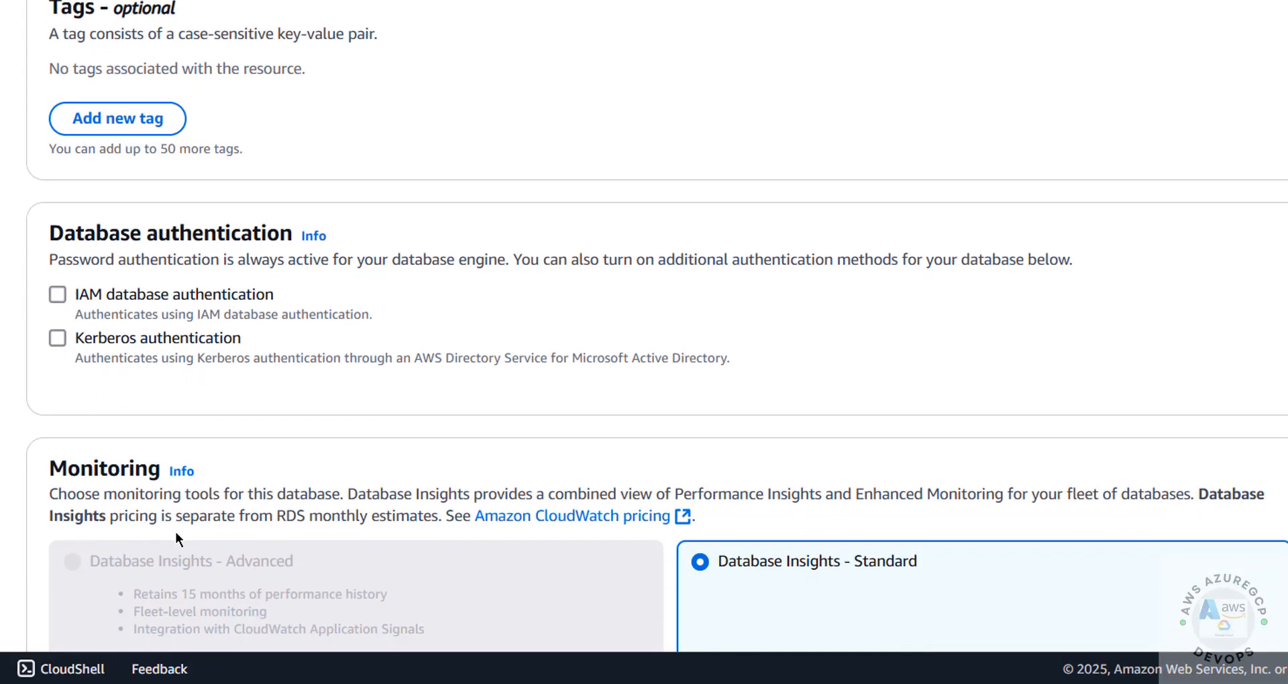
pyautogui.scroll(-1, 176, 533)
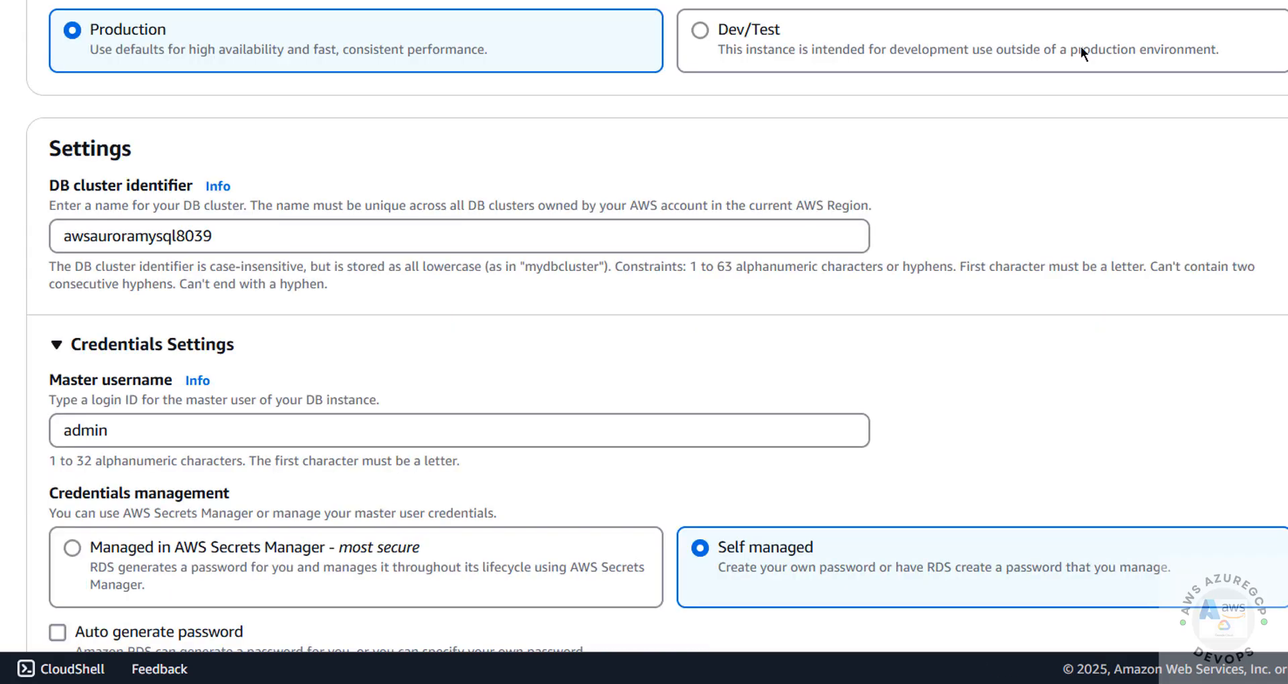
pyautogui.click(745, 30)
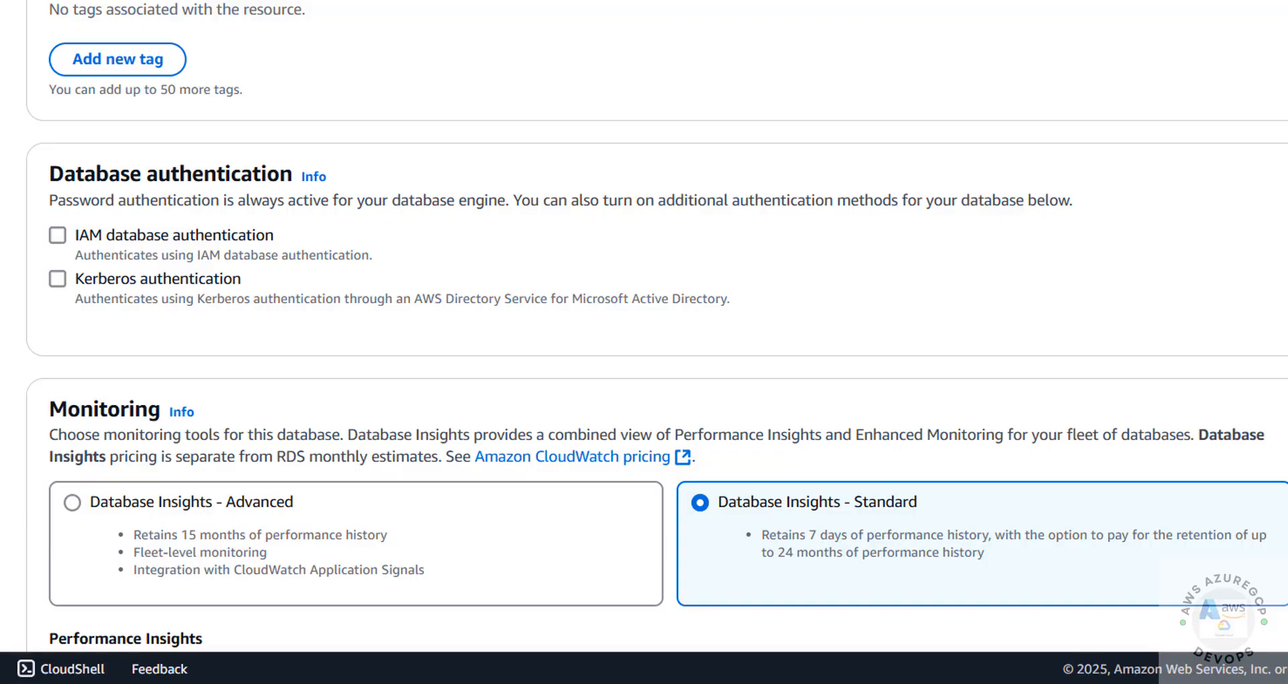
pyautogui.scroll(15, 643, 335)
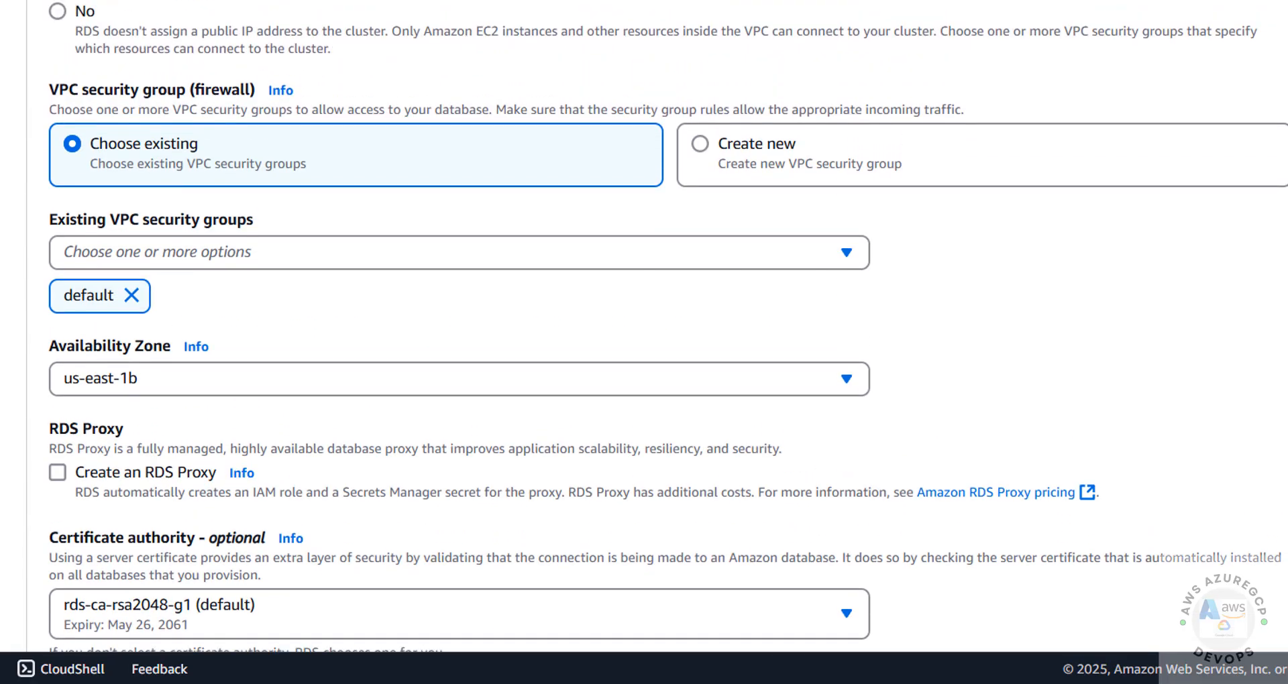
pyautogui.scroll(8, 643, 336)
pyautogui.scroll(15, 644, 336)
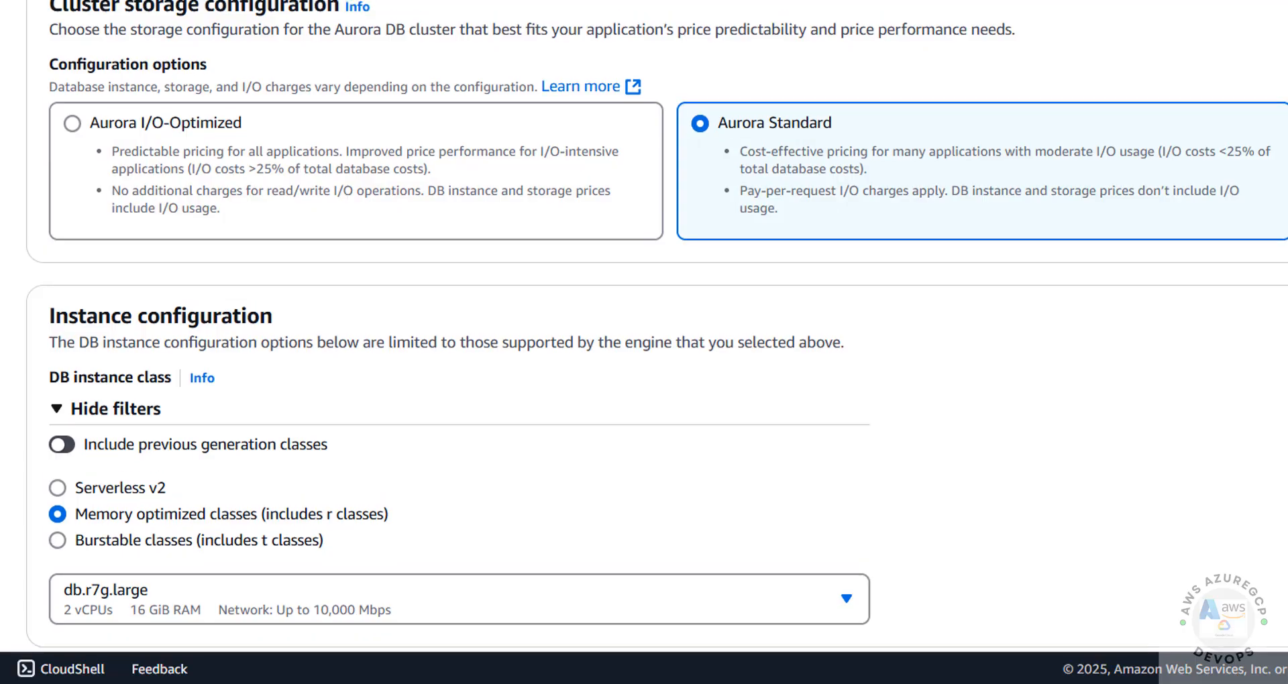
pyautogui.click(189, 123)
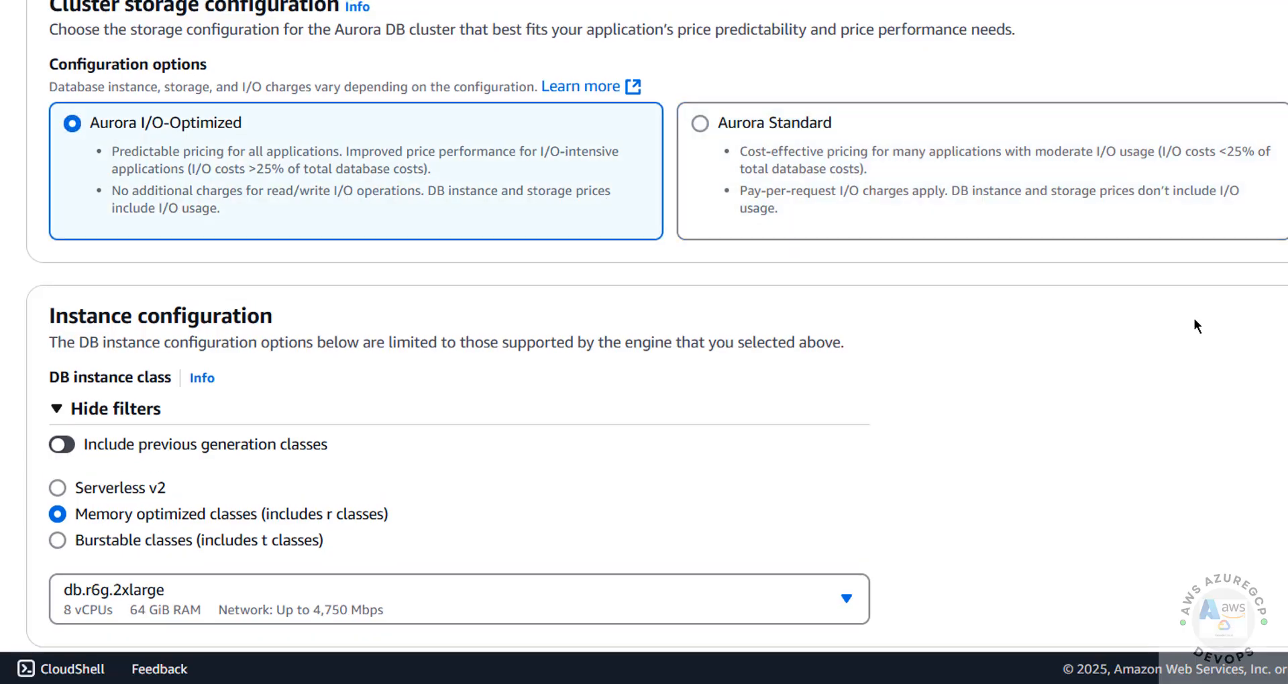
pyautogui.scroll(-20, 644, 335)
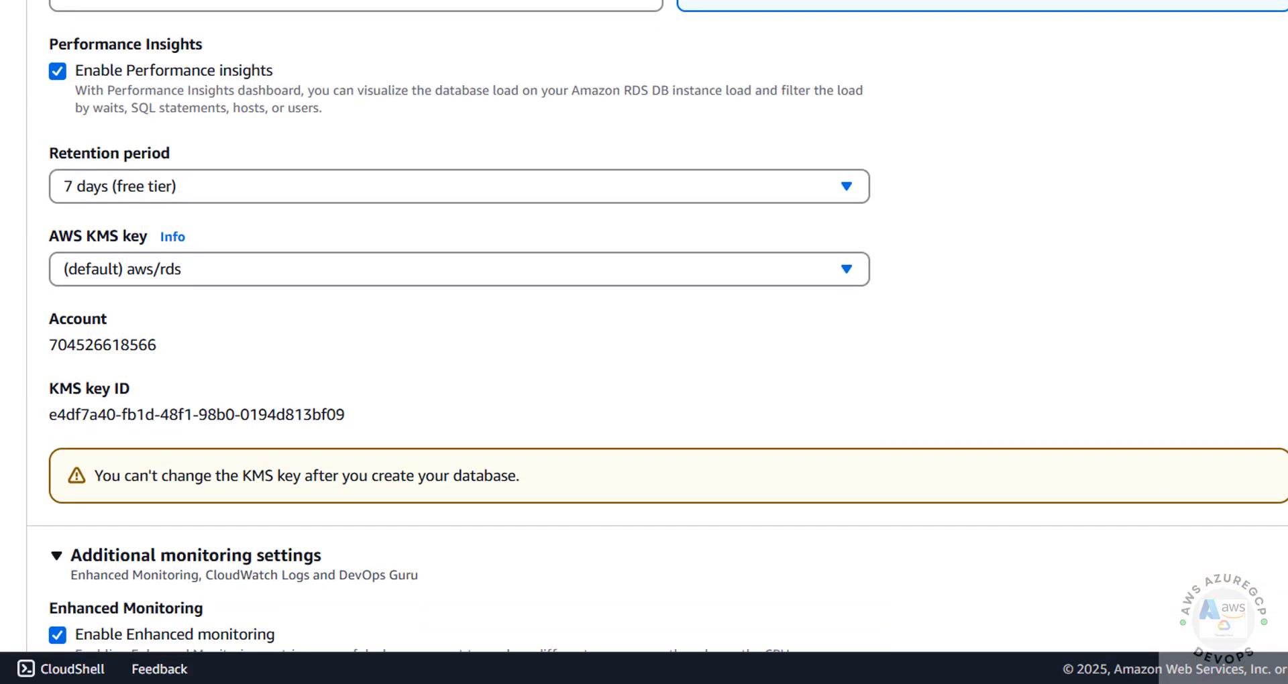
pyautogui.click(458, 188)
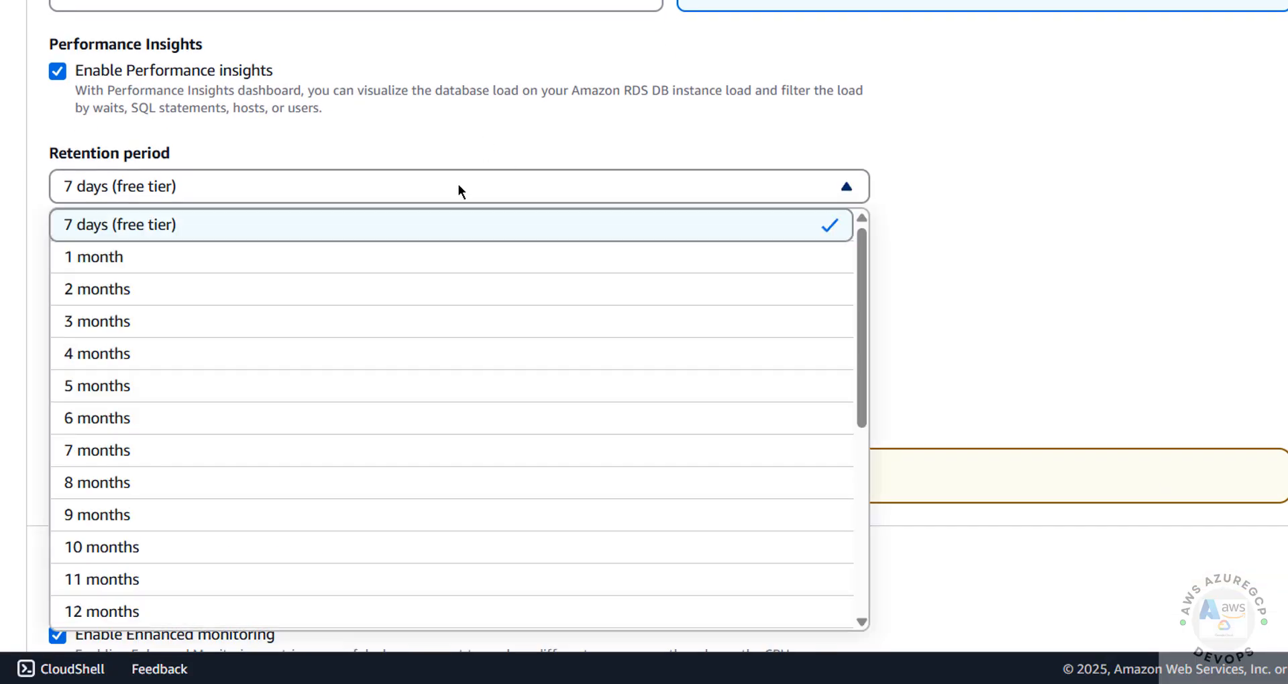
pyautogui.moveTo(861, 316); pyautogui.dragTo(943, 540)
pyautogui.click(1068, 343)
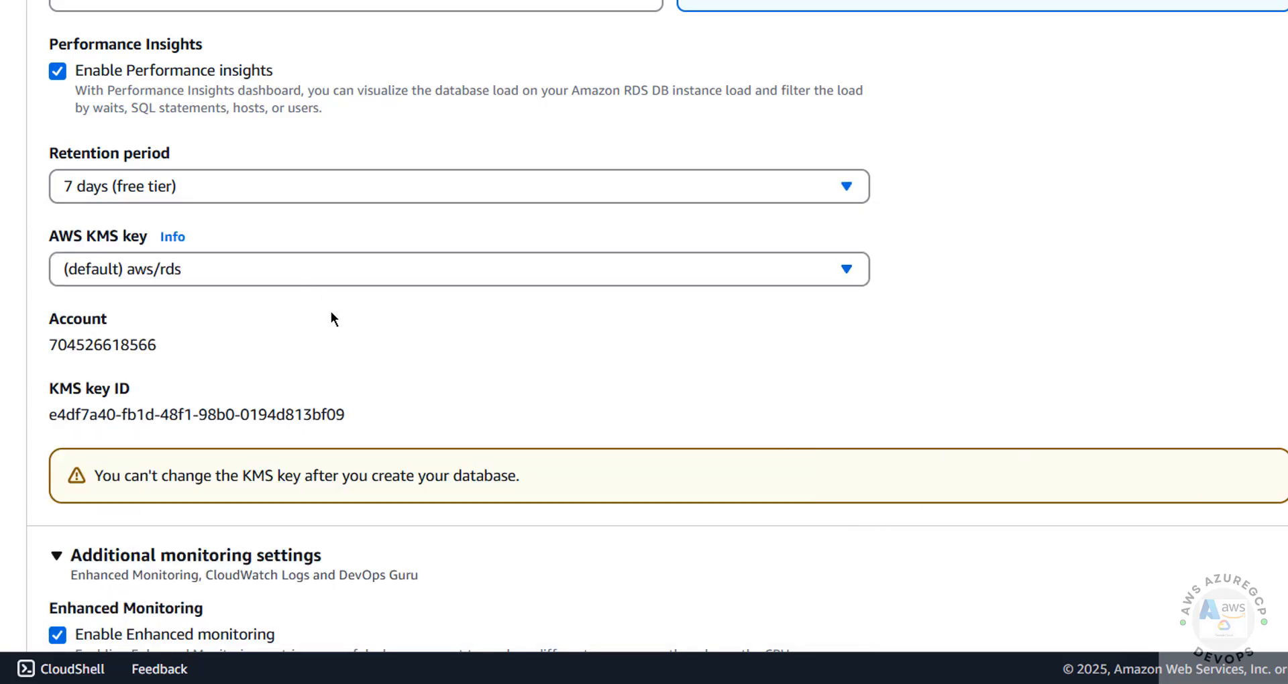
pyautogui.scroll(-5, 331, 311)
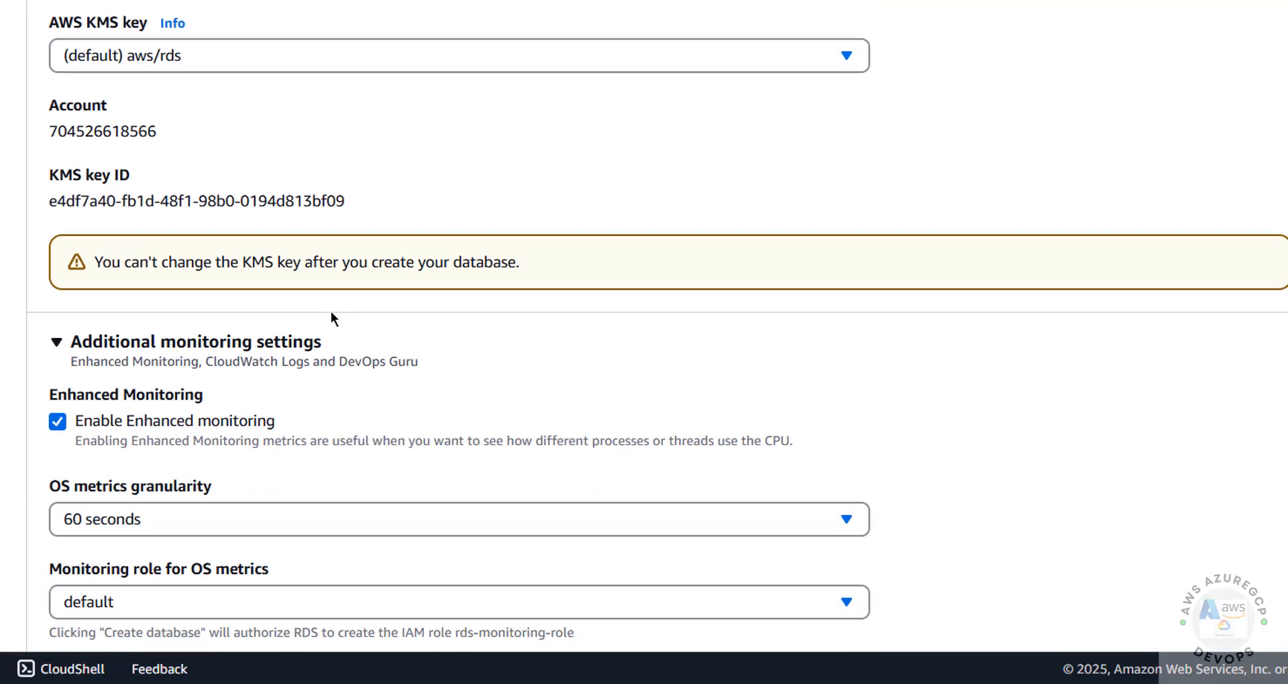
pyautogui.scroll(-2, 331, 311)
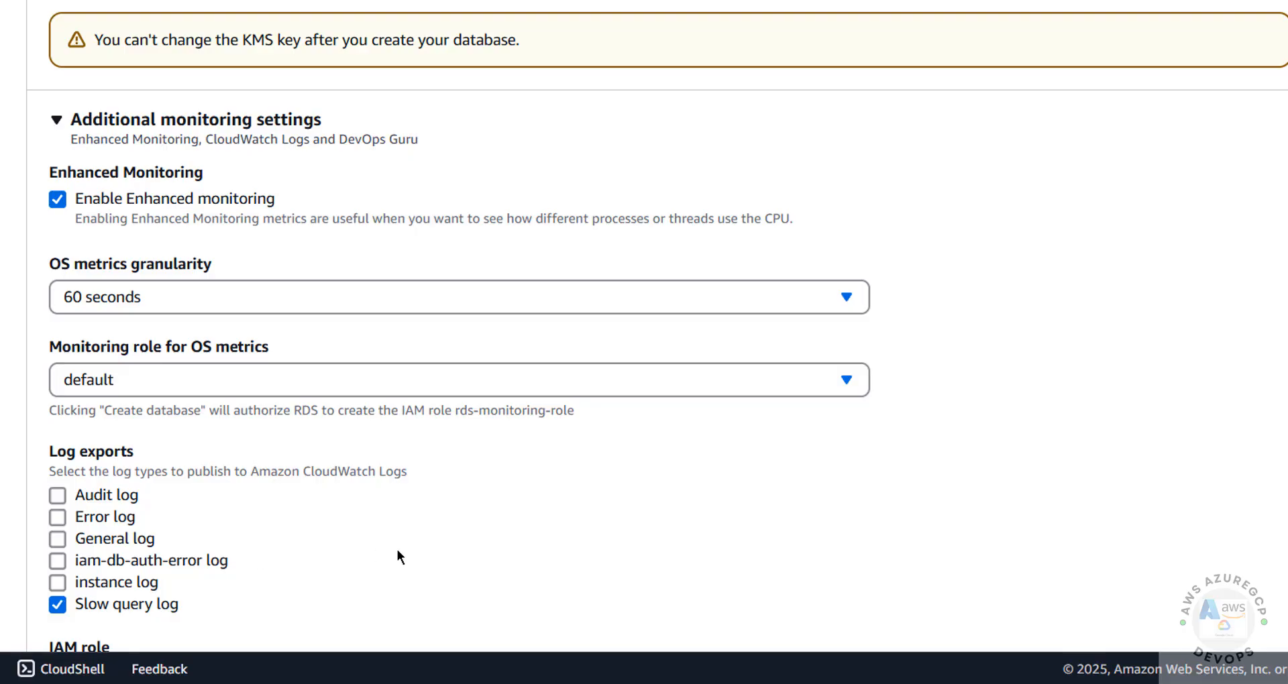
pyautogui.press('Down')
pyautogui.press('Down')
pyautogui.press('Down')
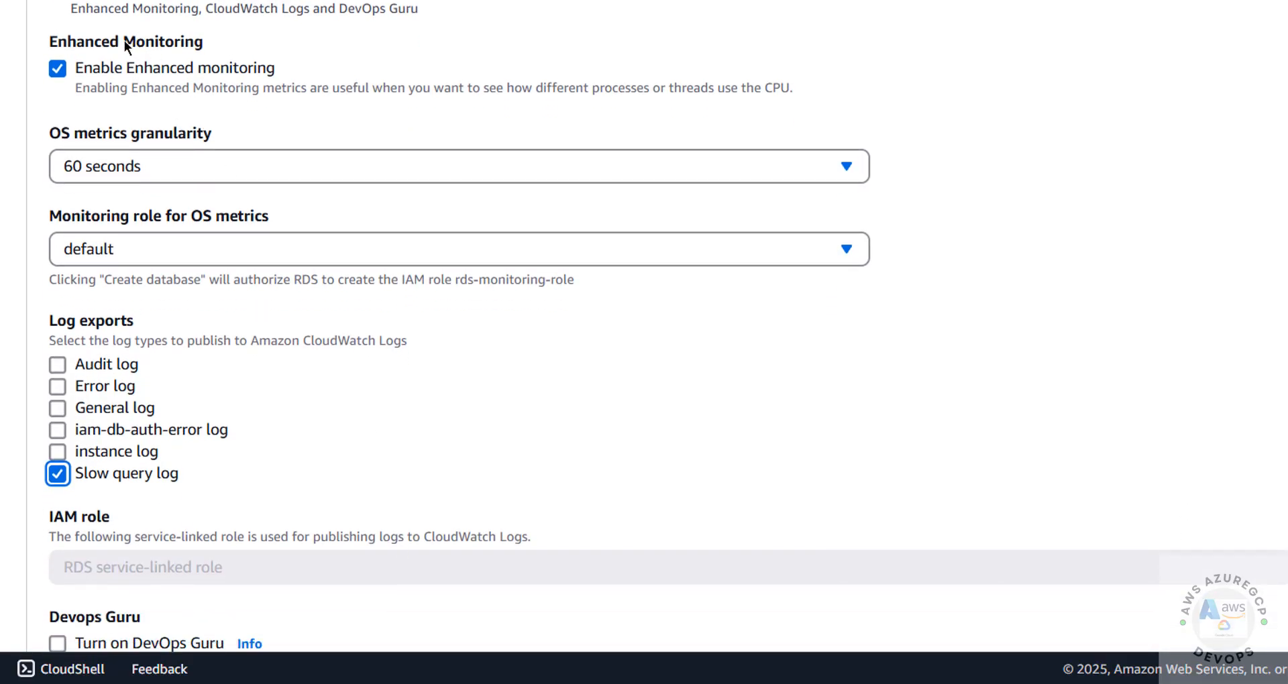
pyautogui.click(168, 71)
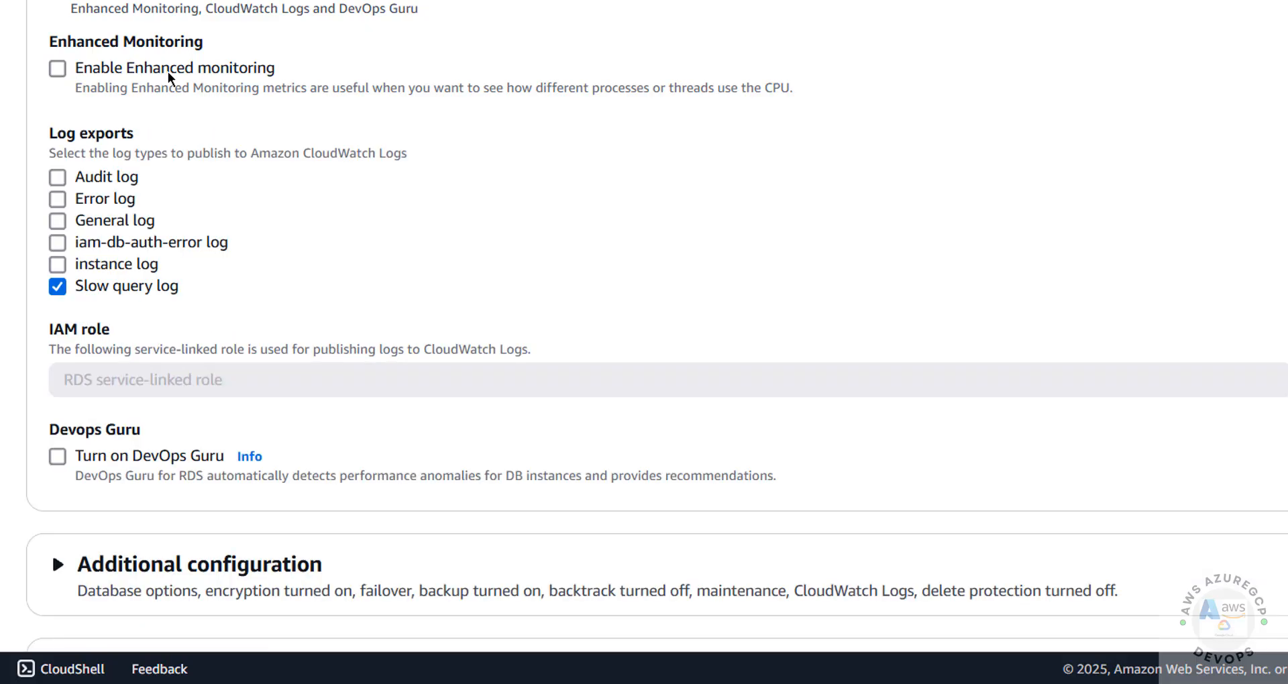
pyautogui.click(167, 71)
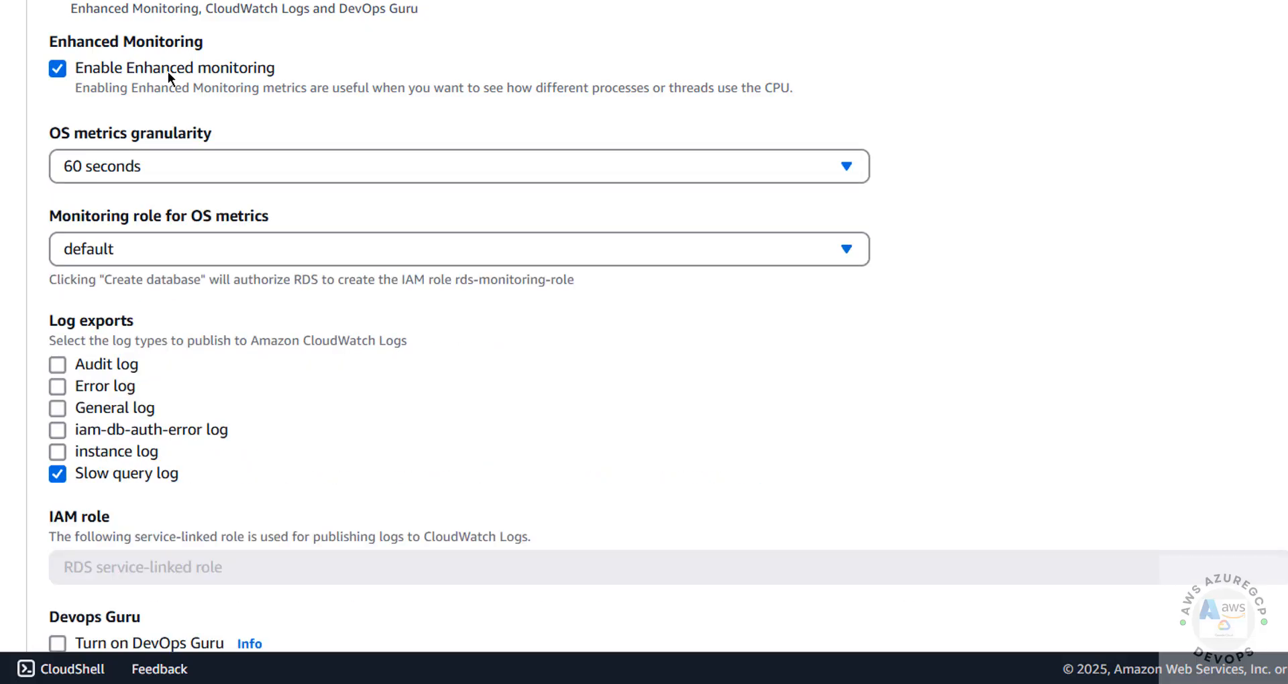
pyautogui.click(168, 71)
pyautogui.click(168, 71)
pyautogui.scroll(-8, 917, 417)
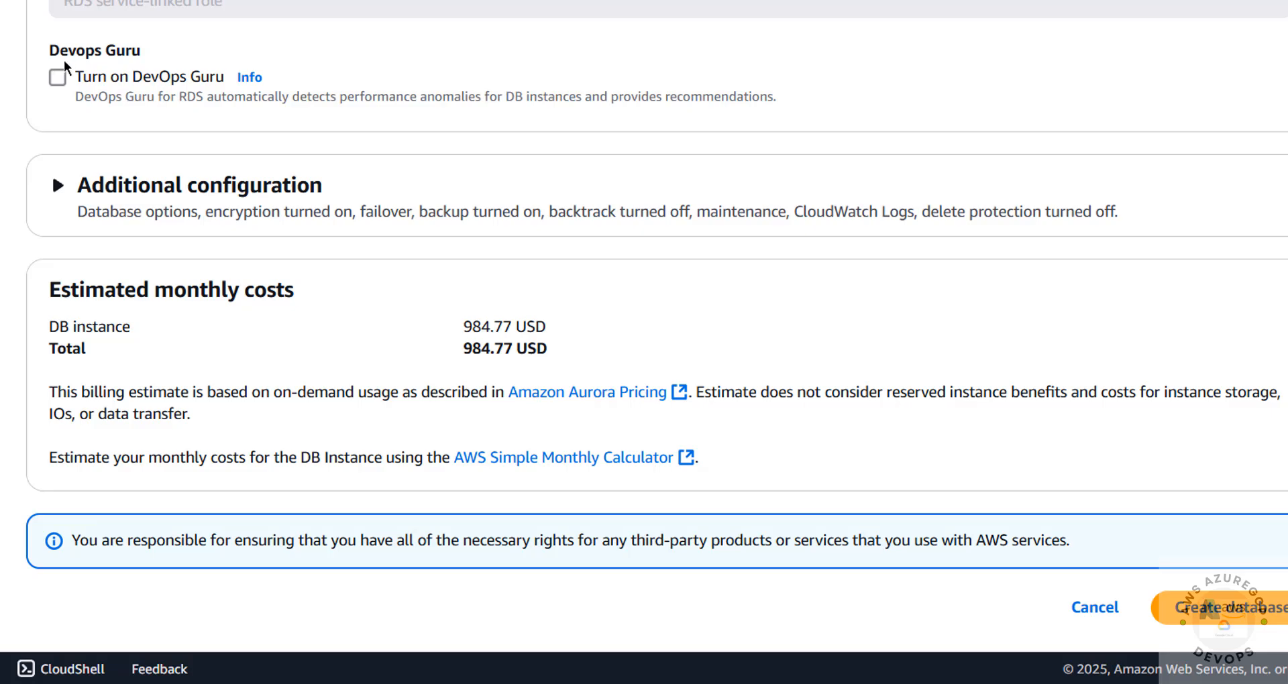
# Keep DevOps Guru off and set the initial database name to bank.
pyautogui.click(58, 77)
pyautogui.click(57, 77)
pyautogui.click(58, 186)
pyautogui.click(146, 315)
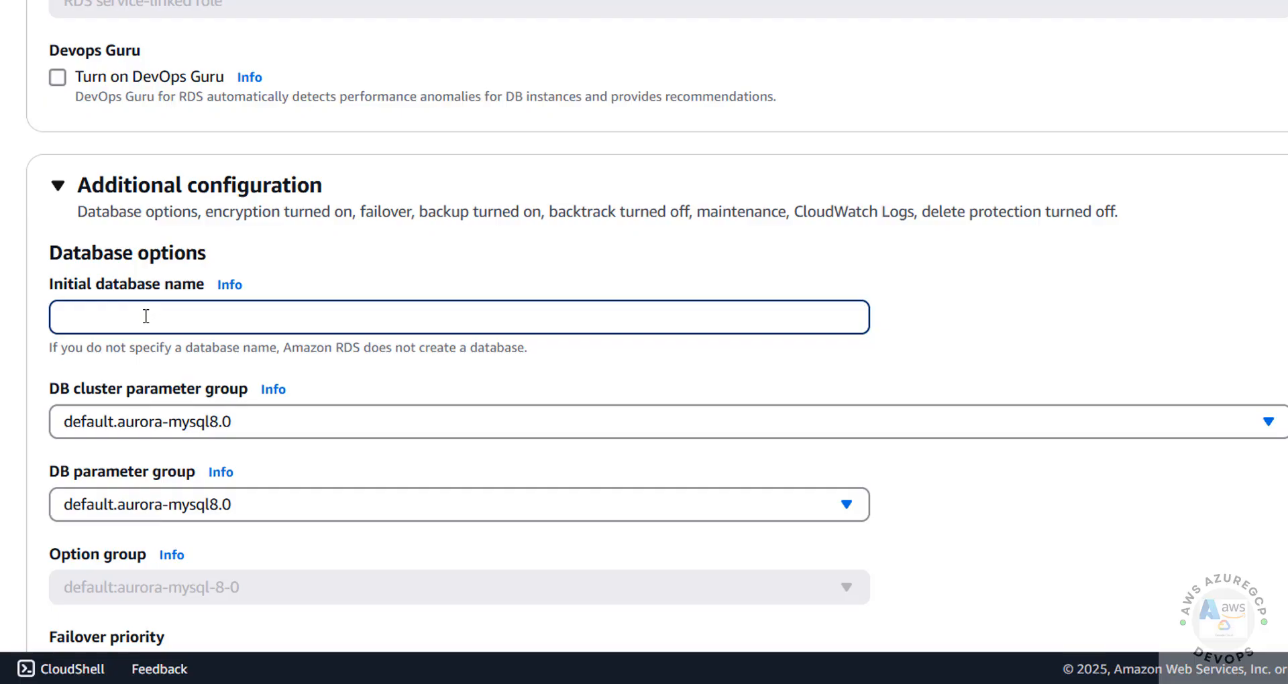
pyautogui.write('bank')
pyautogui.click(365, 265)
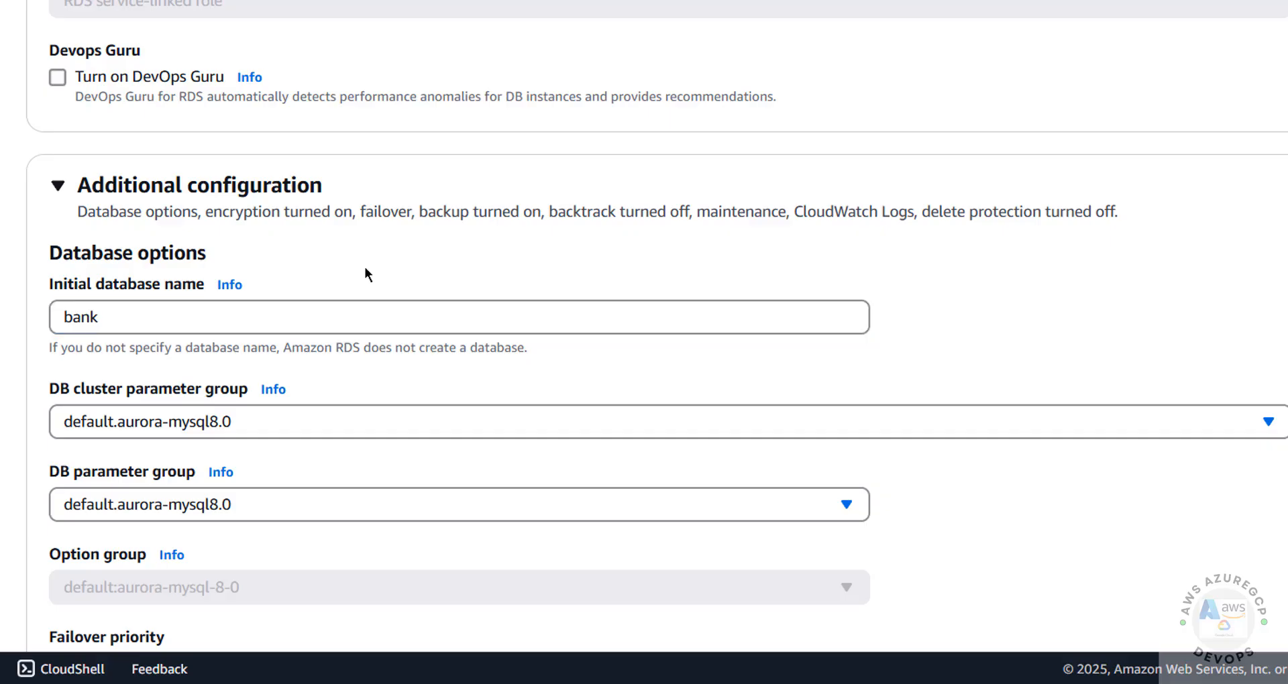
# Keep 1-day backup retention, automatic minor upgrades on, and no maintenance window preference.
pyautogui.scroll(-5, 364, 266)
pyautogui.scroll(-3, 366, 269)
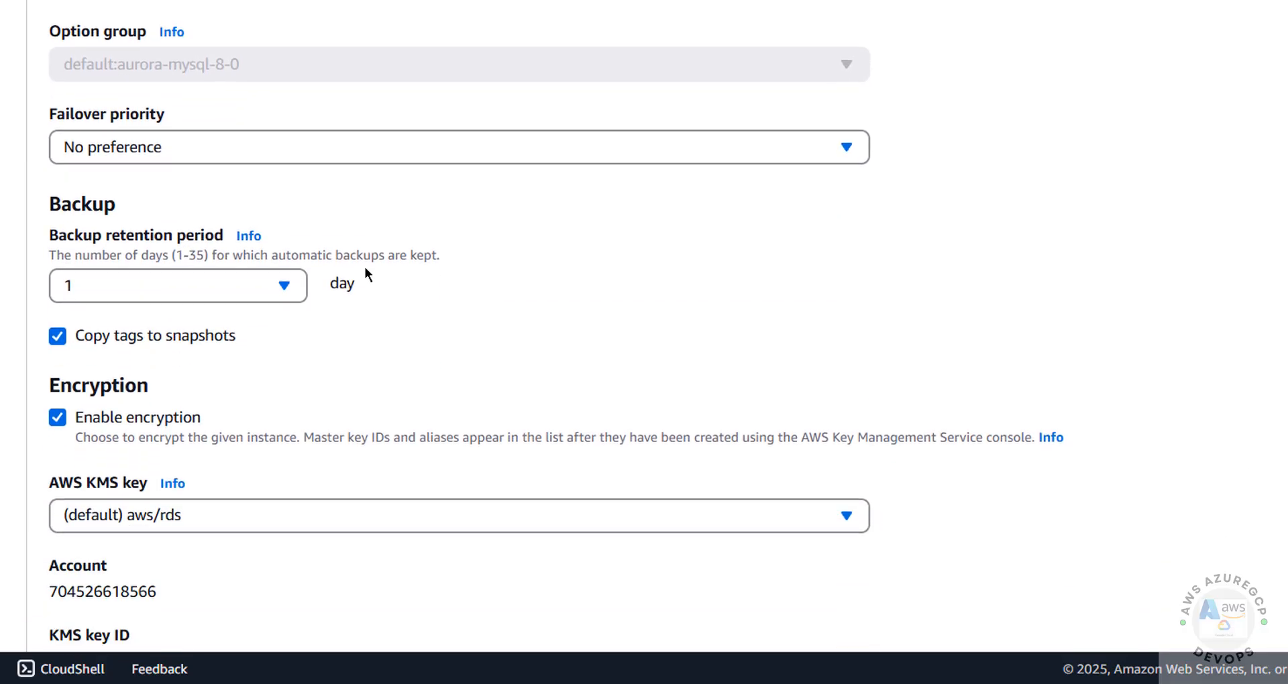
pyautogui.click(276, 249)
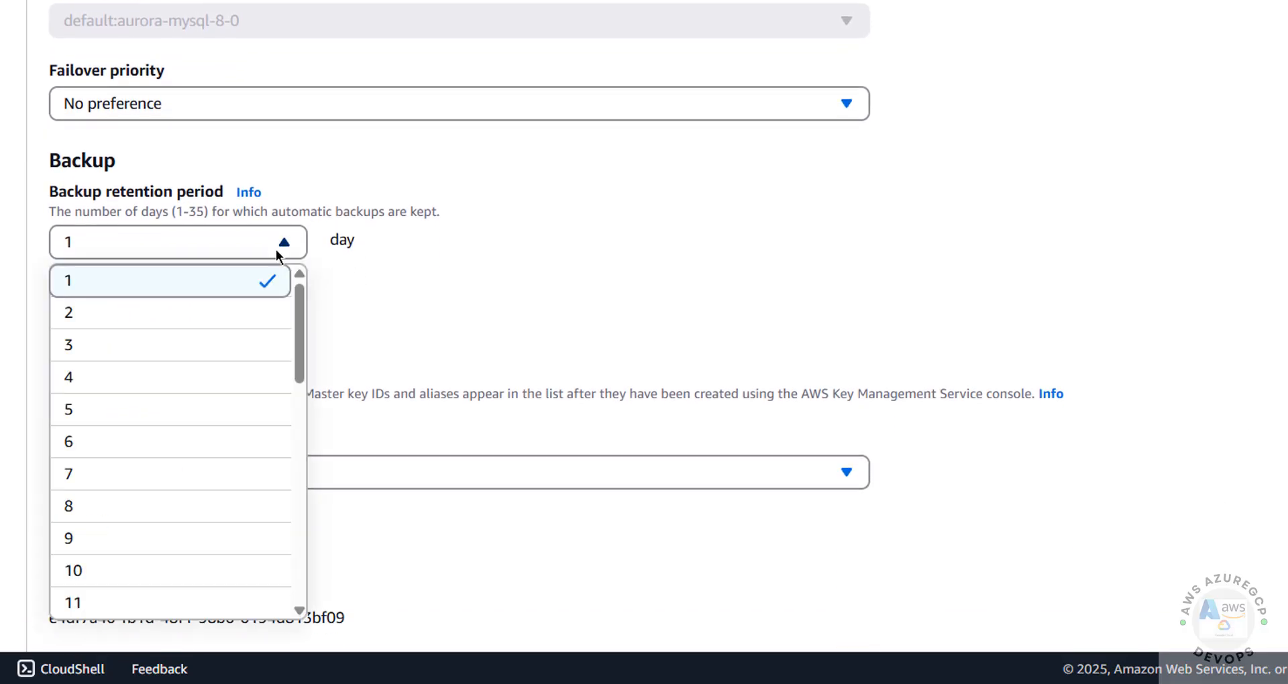
pyautogui.moveTo(324, 400); pyautogui.dragTo(442, 342)
pyautogui.click(442, 342)
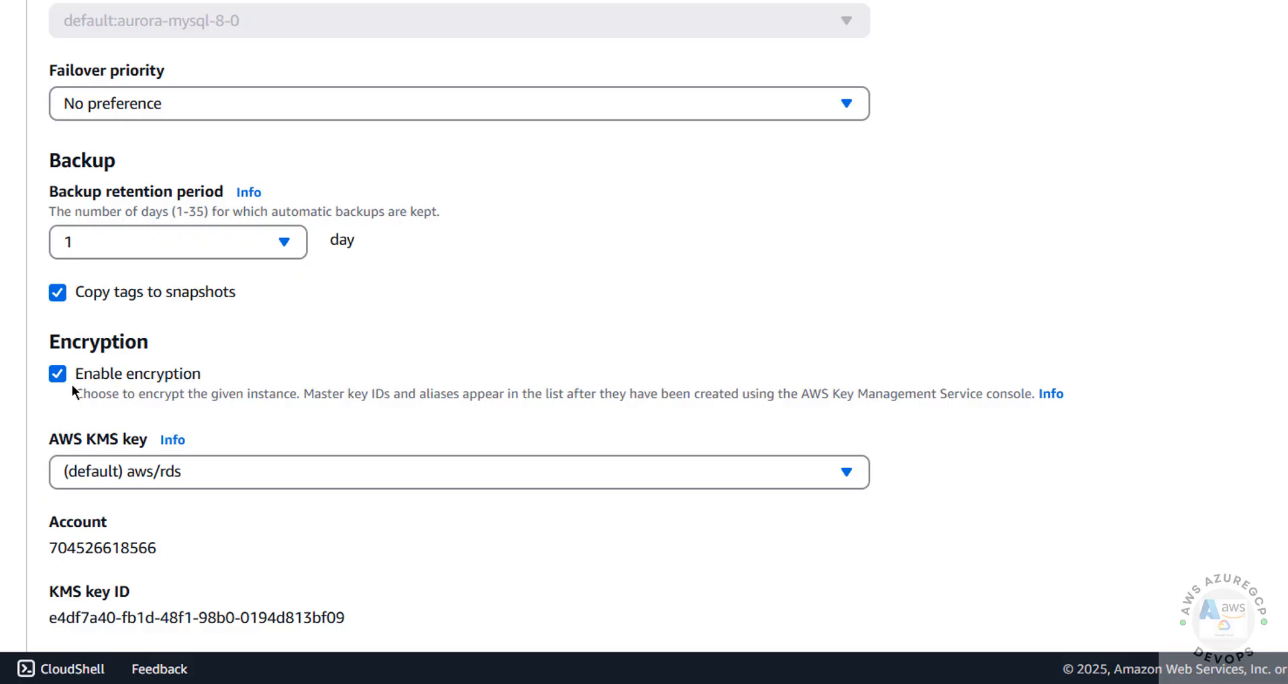
pyautogui.scroll(-8, 452, 363)
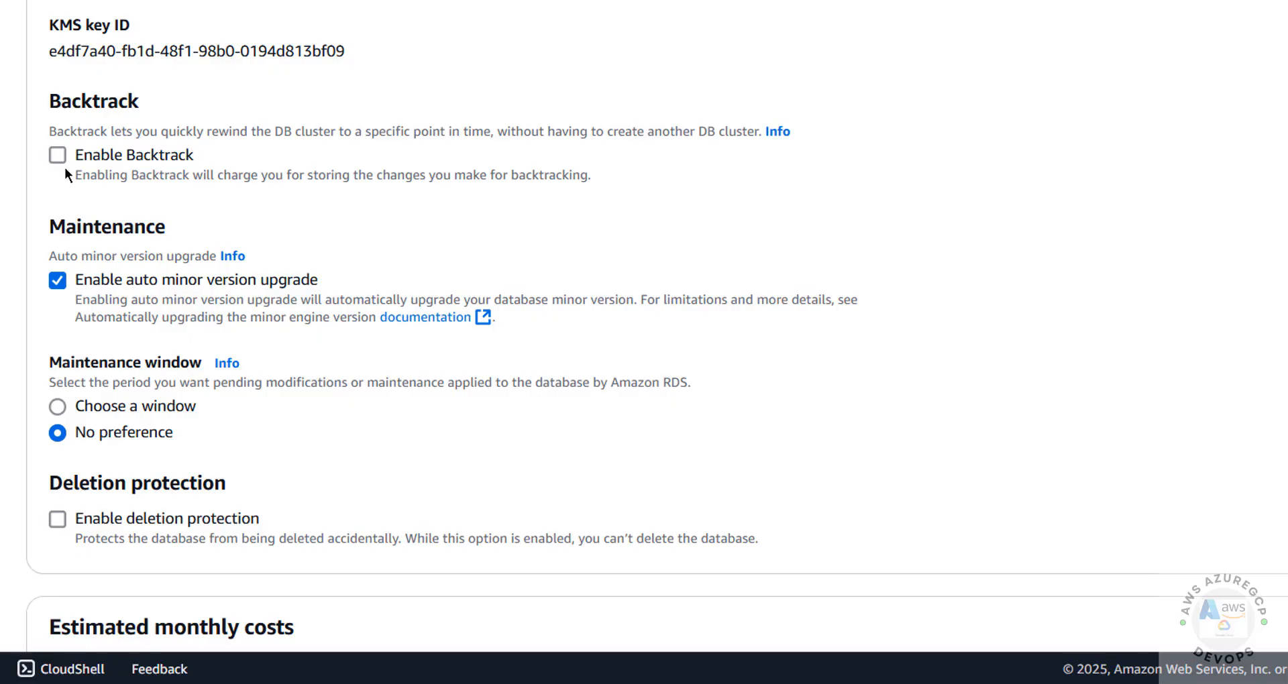
pyautogui.click(57, 280)
pyautogui.click(58, 407)
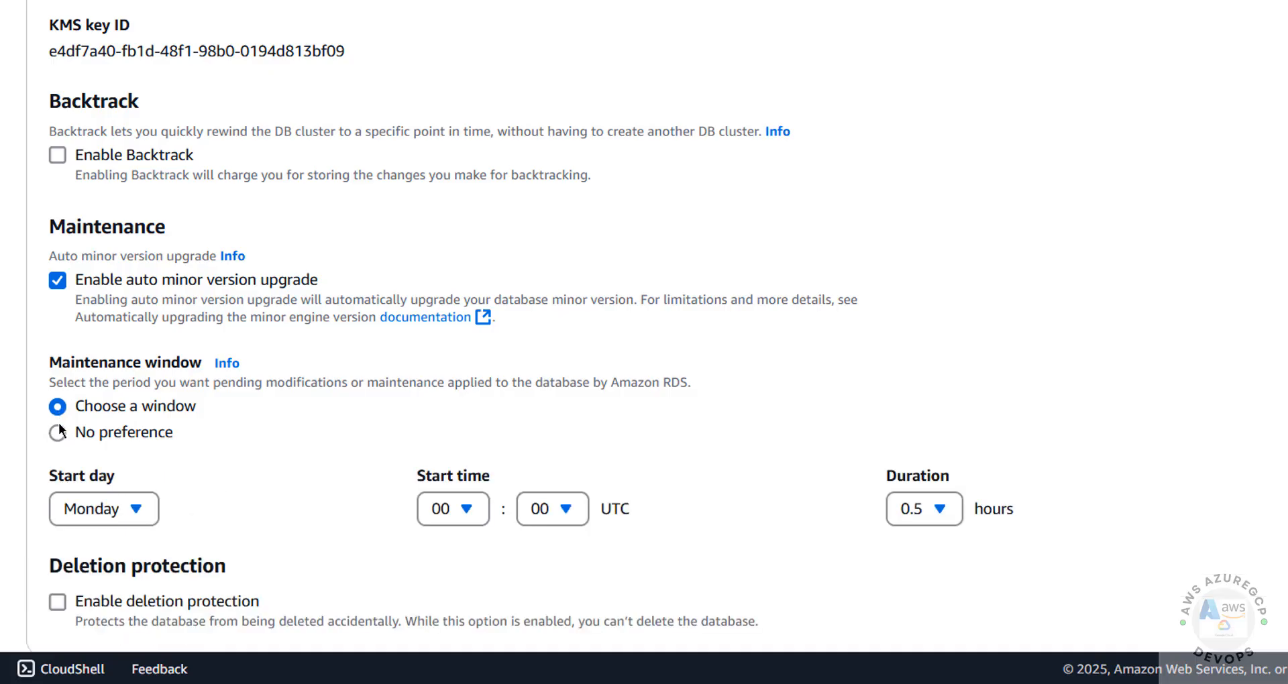
pyautogui.click(59, 431)
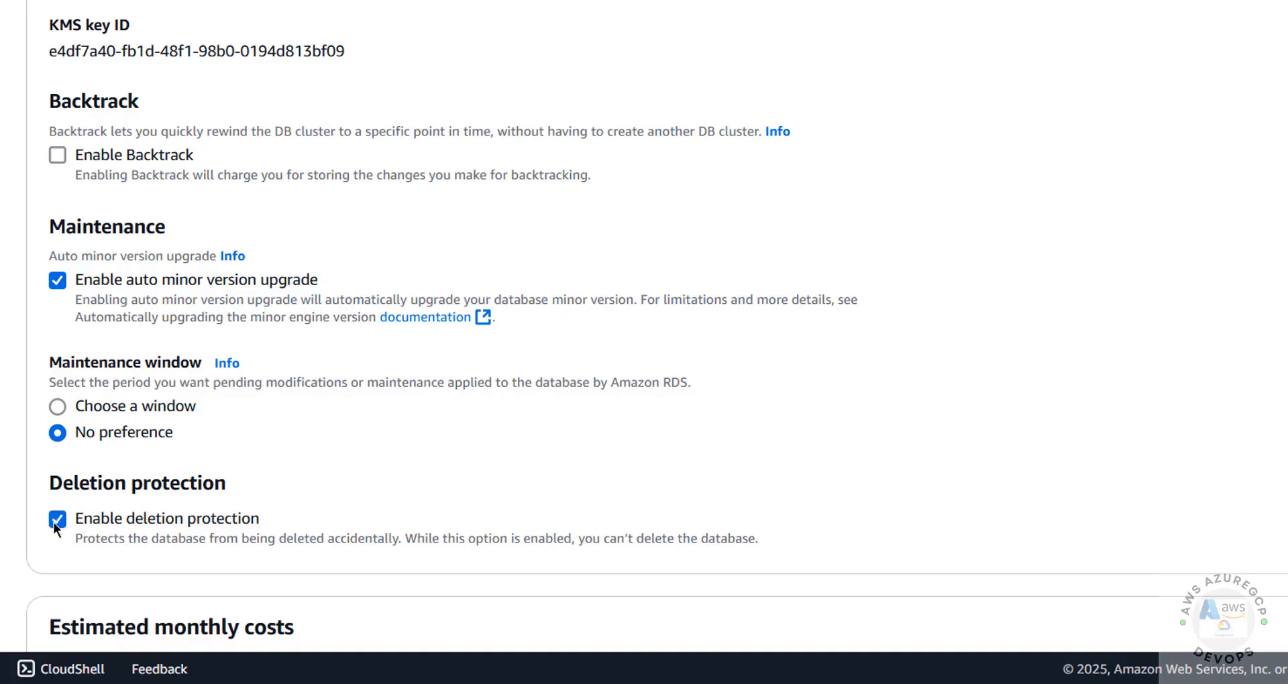
pyautogui.scroll(-5, 49, 557)
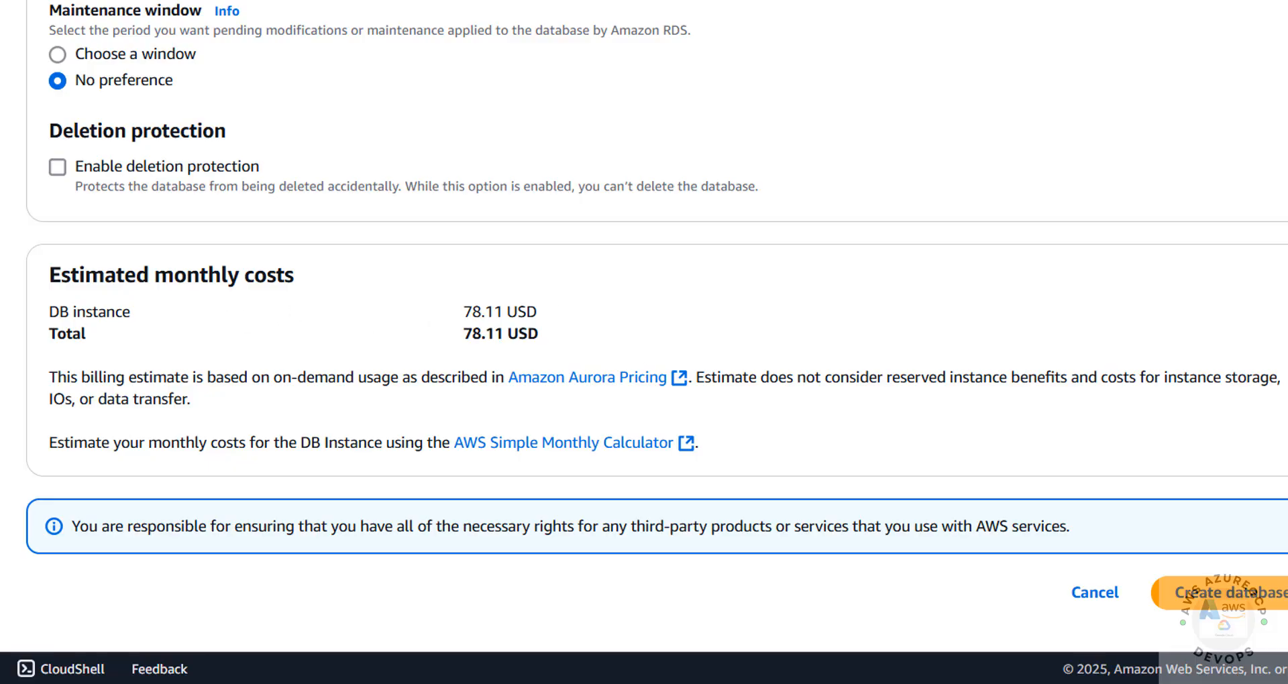
pyautogui.scroll(20, 644, 336)
pyautogui.scroll(-20, 644, 336)
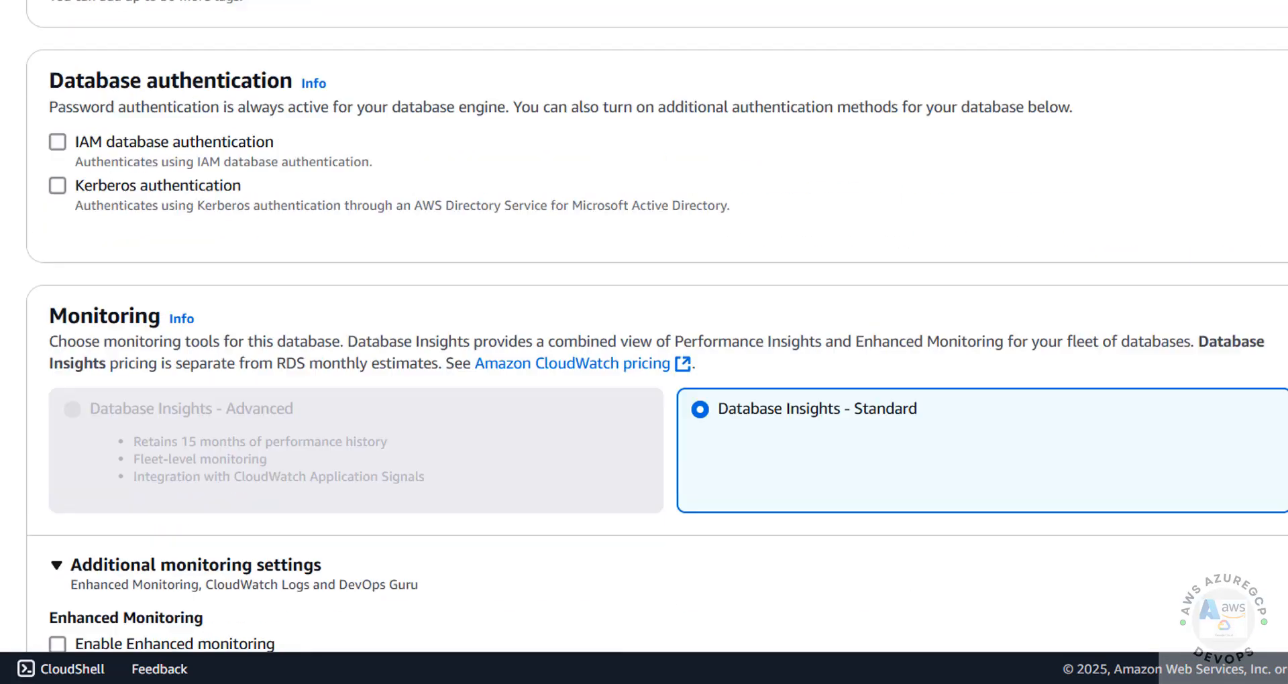
pyautogui.scroll(-20, 644, 336)
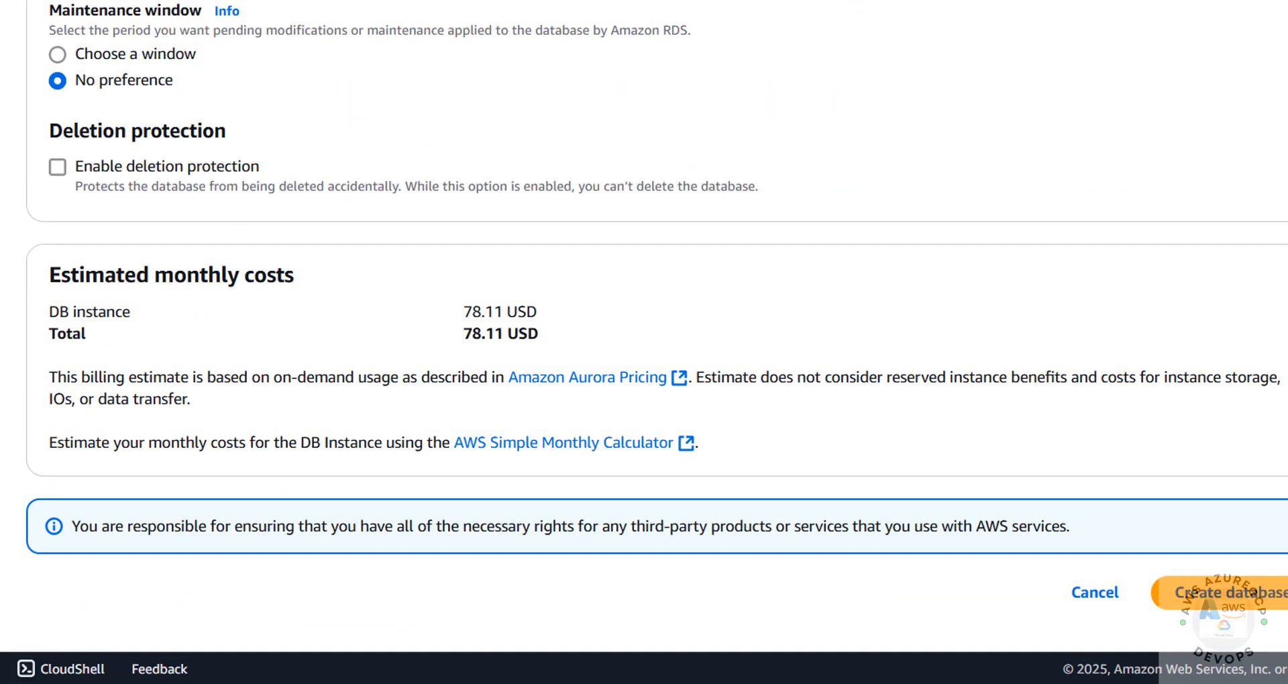
# Create the awsauroramysql8039 cluster, then review instance-1's connection details and Connectivity & security.
pyautogui.click(1200, 592)
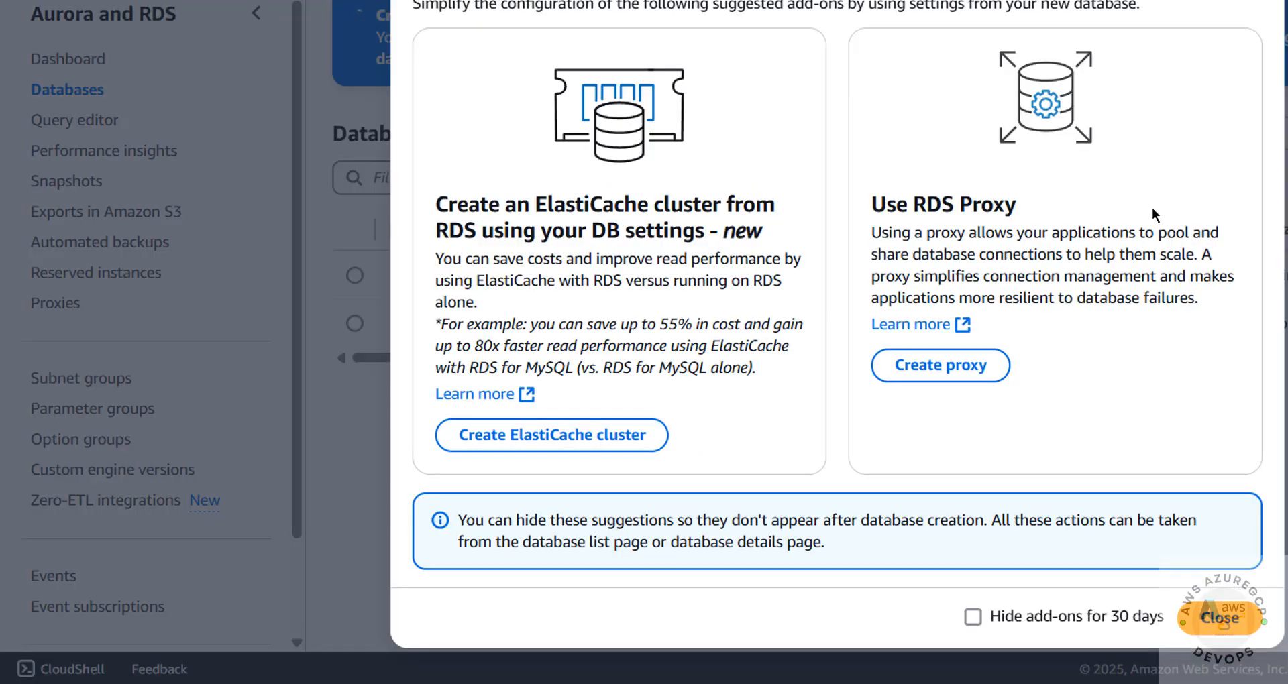
pyautogui.click(1219, 618)
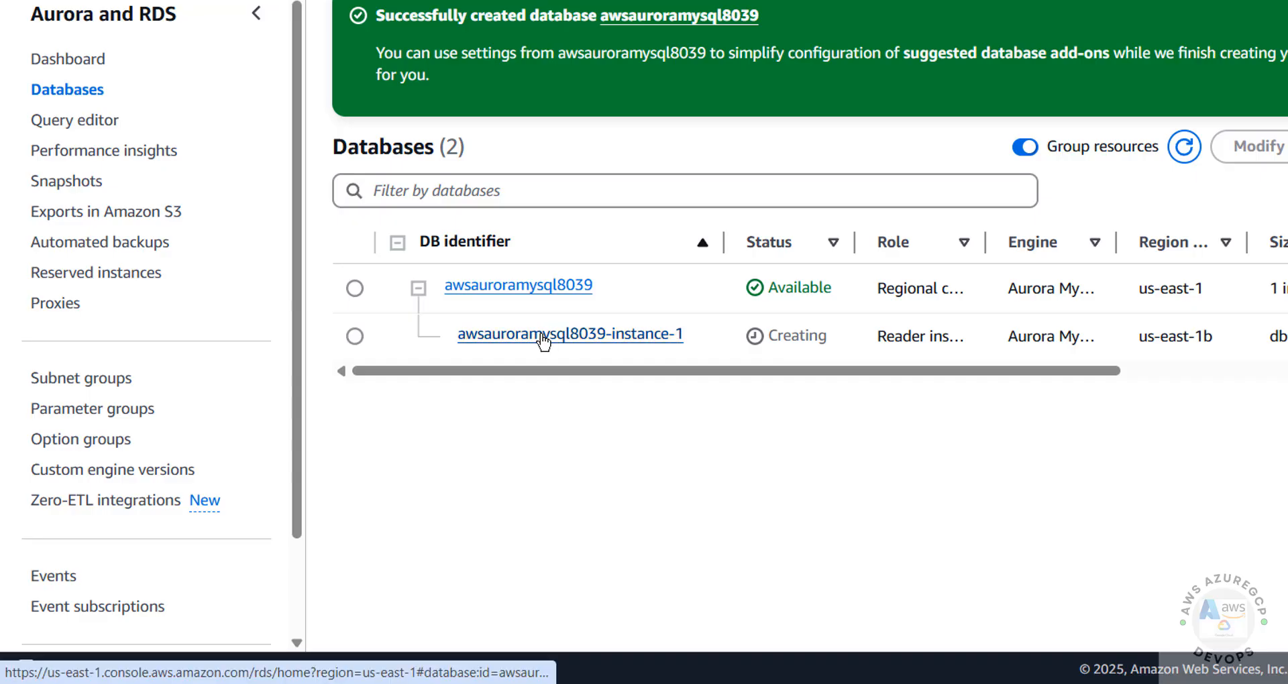
pyautogui.click(495, 335)
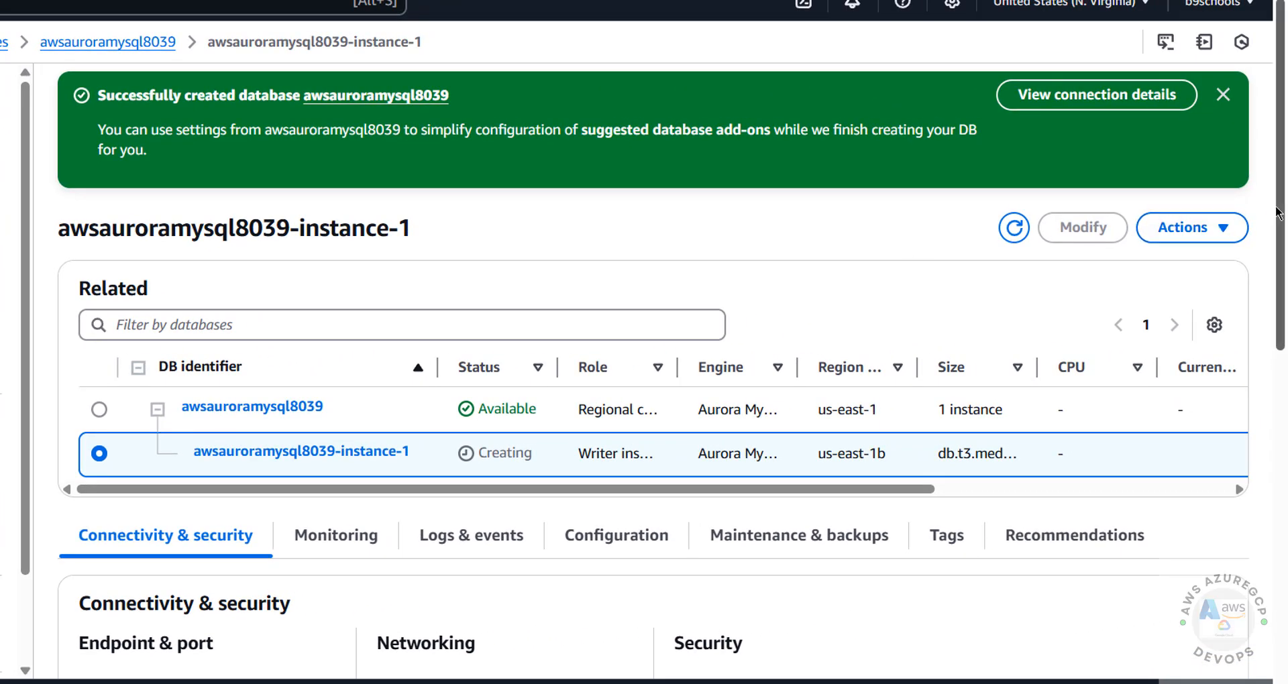
pyautogui.click(1103, 108)
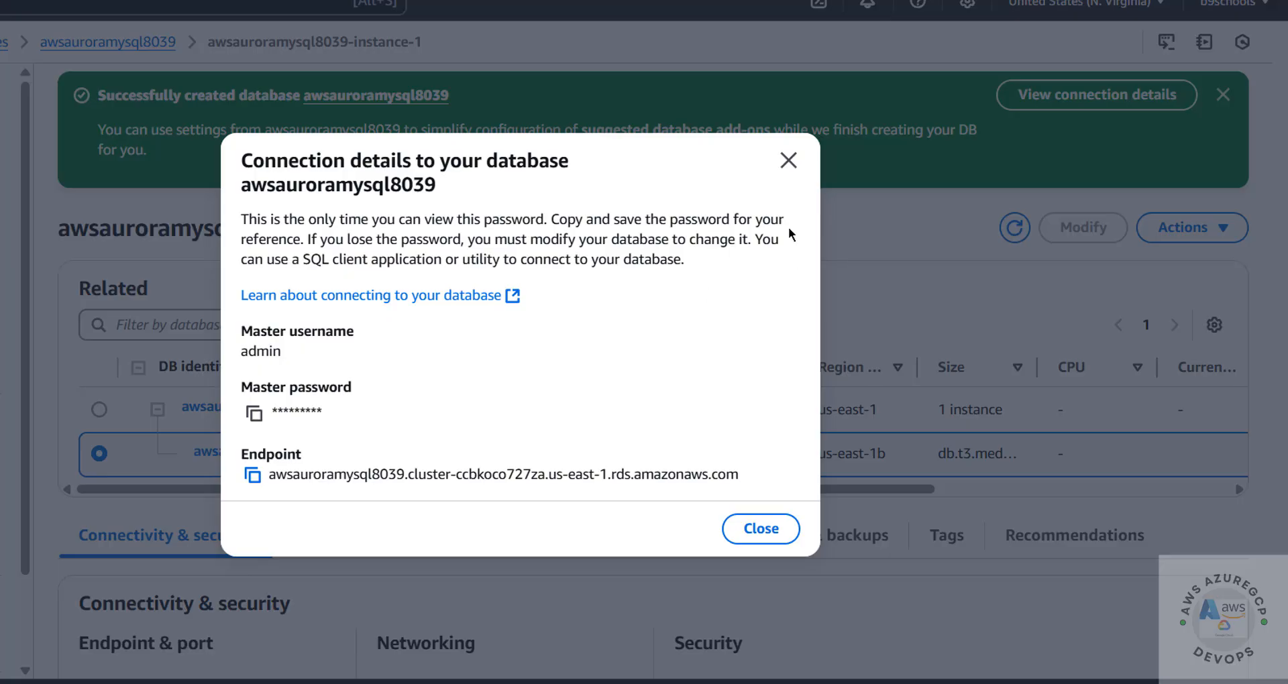
pyautogui.click(788, 160)
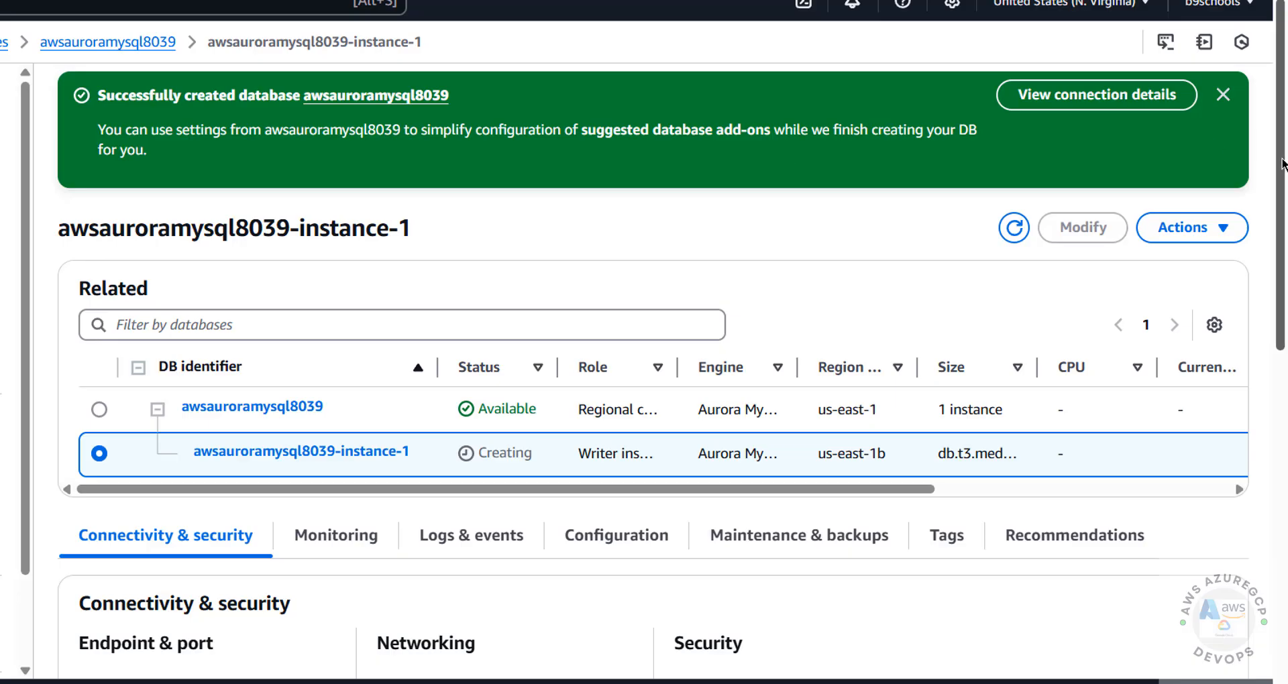
pyautogui.scroll(-5, 295, 303)
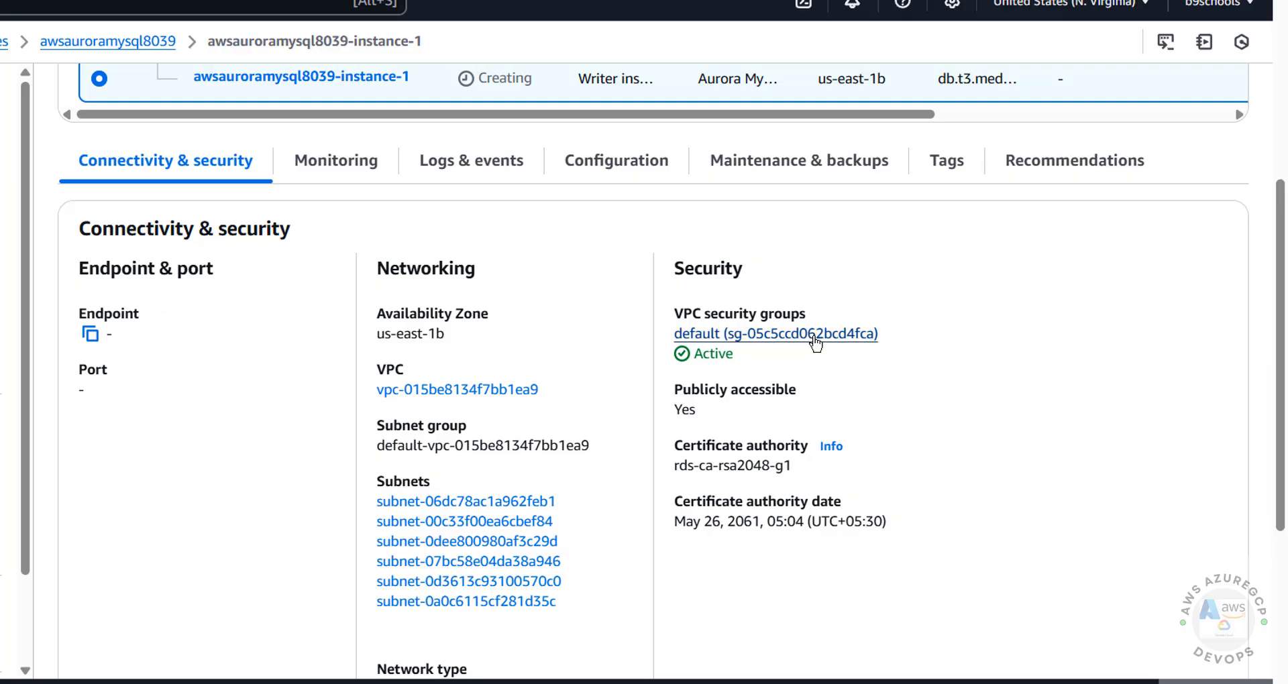
pyautogui.scroll(5, 1277, 220)
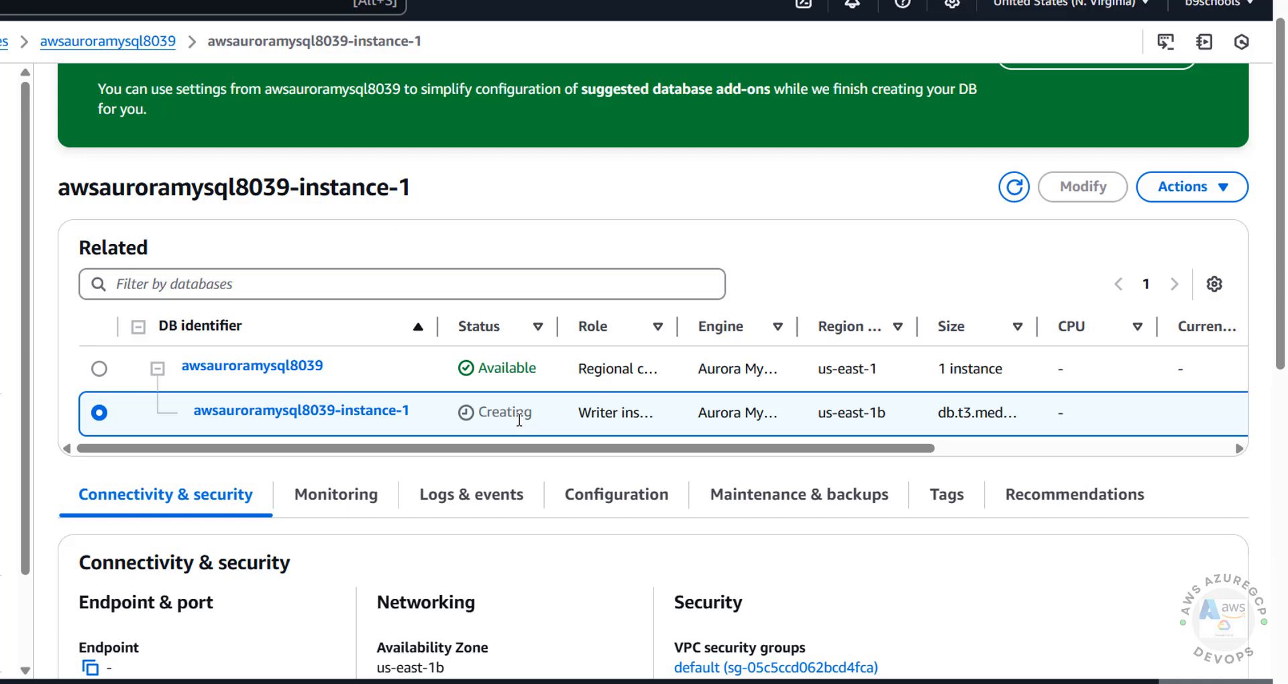
pyautogui.scroll(-1, 801, 139)
# Launch MySQL Workbench 8.0 CE by searching 'mysq' from the Start menu.
pyautogui.press('super')
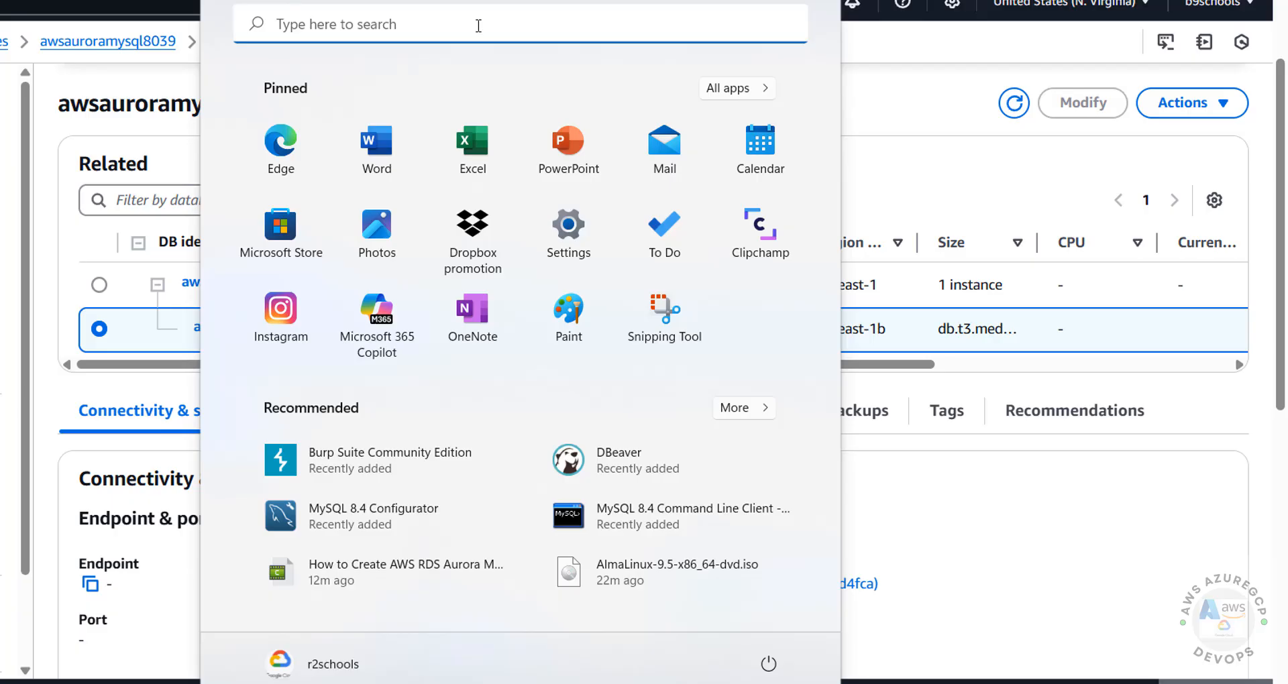
pyautogui.click(478, 26)
pyautogui.write('my')
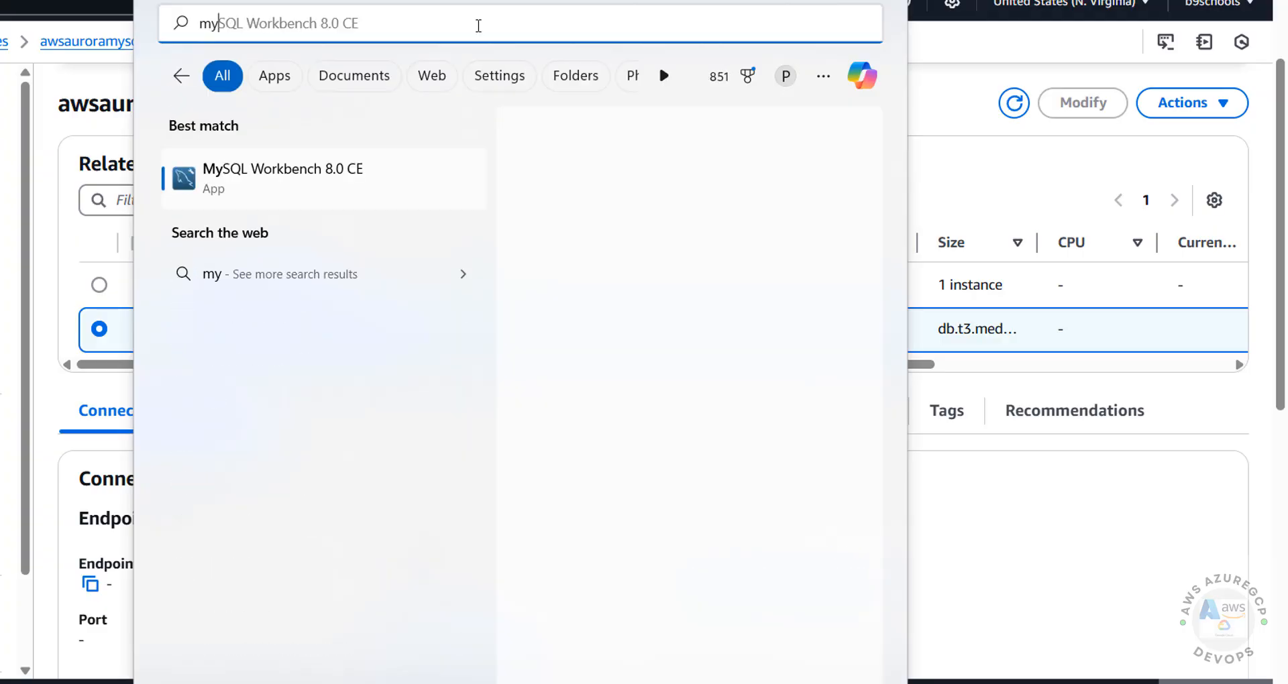
pyautogui.write('sq')
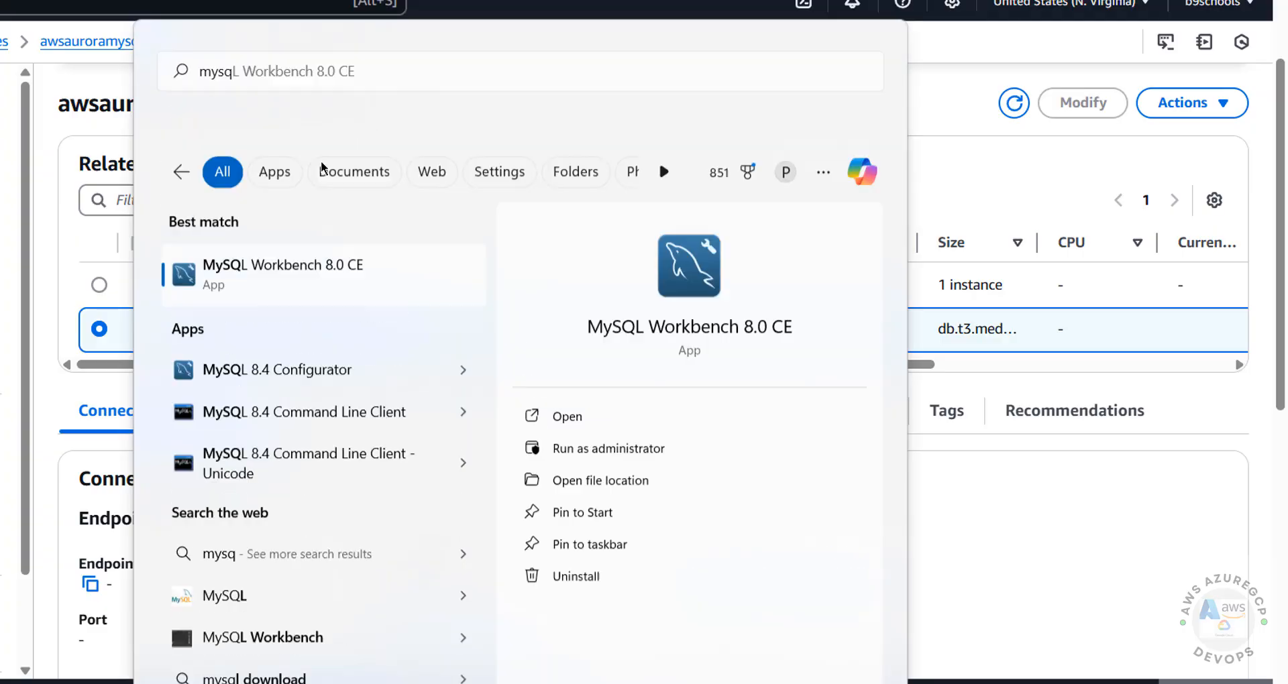
pyautogui.press('Return')
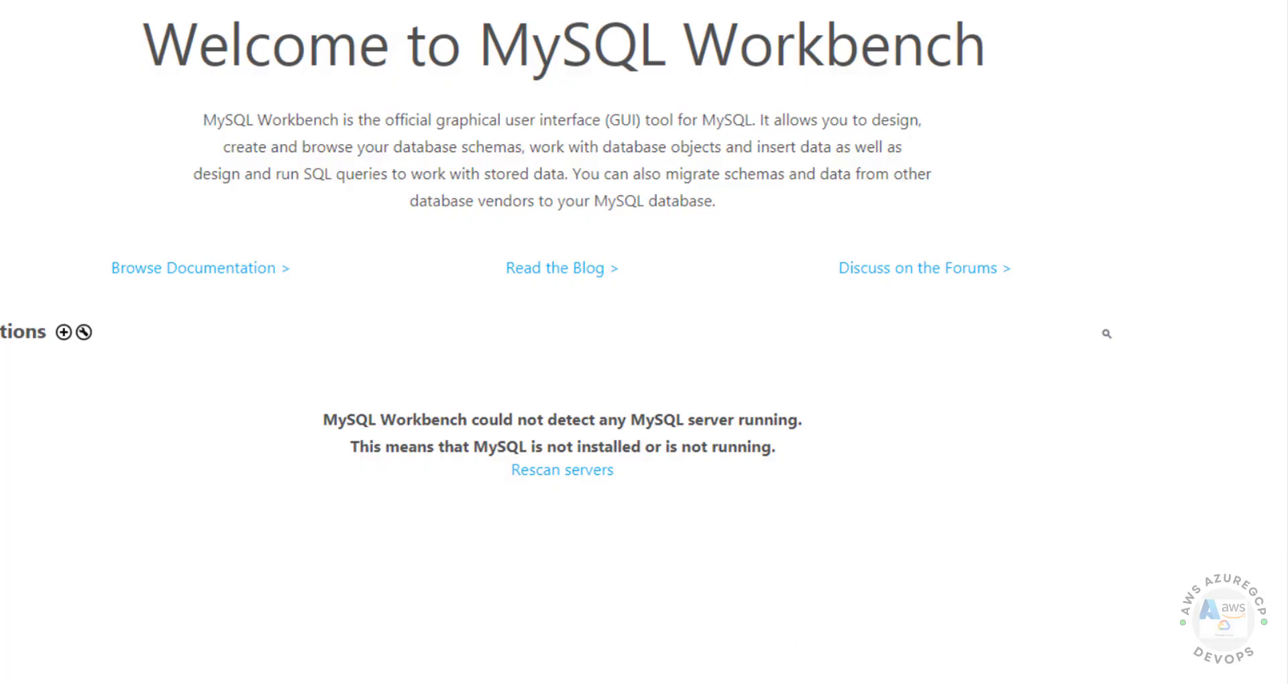
# Copy the Aurora instance endpoint address from the RDS console.
pyautogui.click(665, 645)
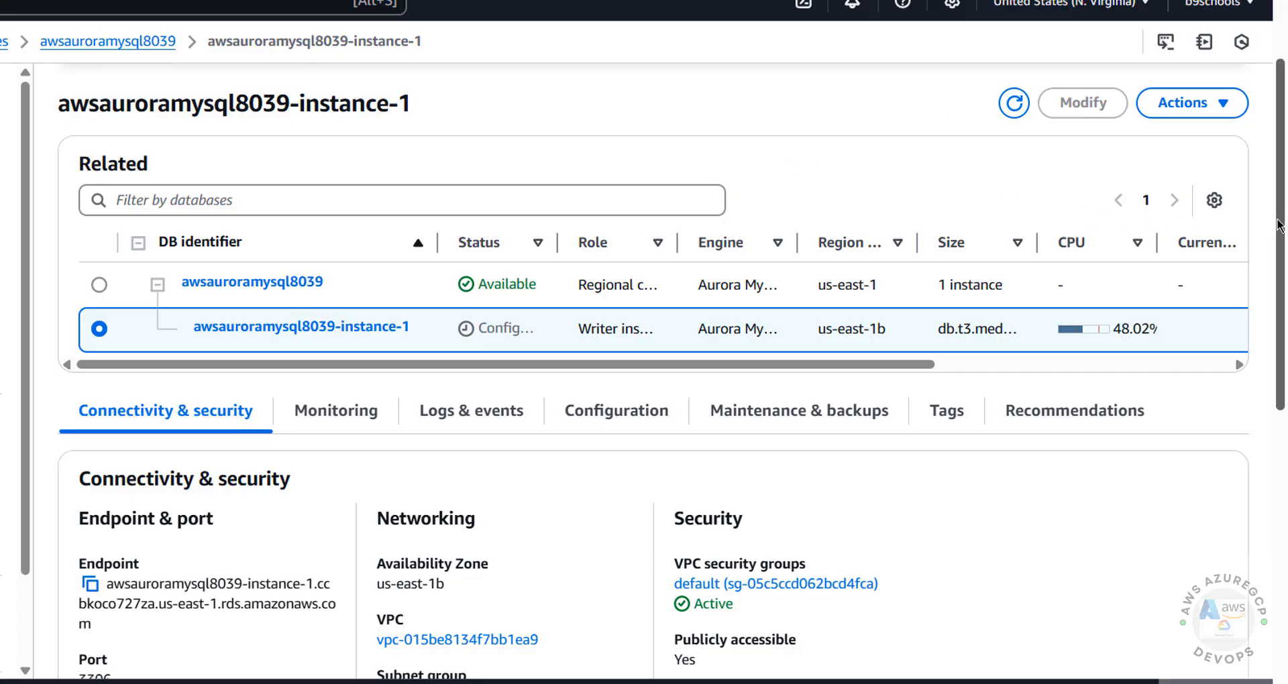
pyautogui.scroll(-3, 394, 443)
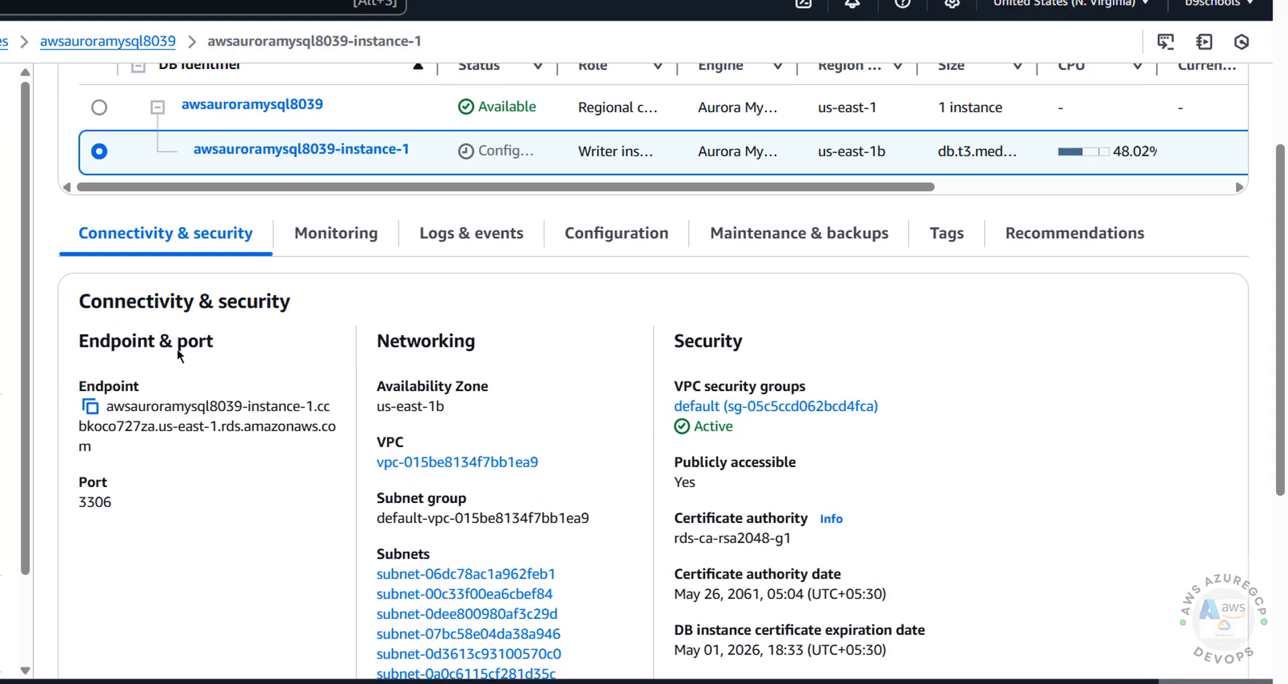
pyautogui.click(90, 406)
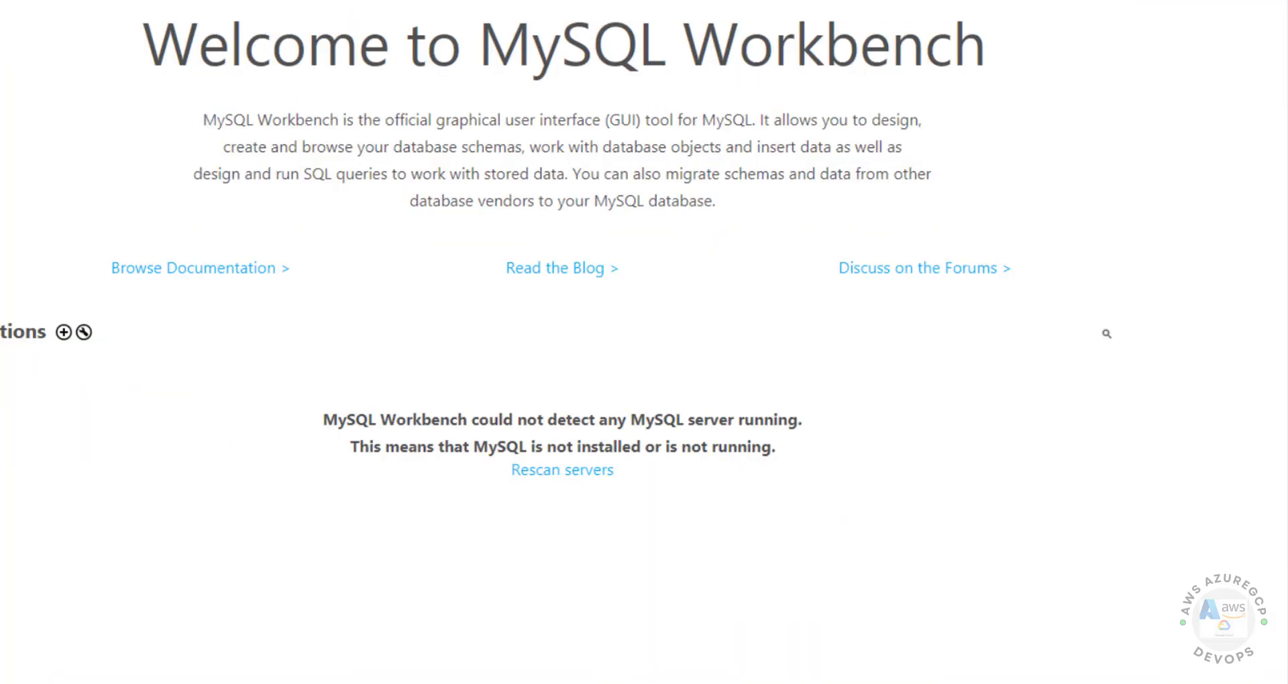
# Create a new connection named awsauroramysql with the pasted Aurora endpoint as hostname.
pyautogui.click(63, 333)
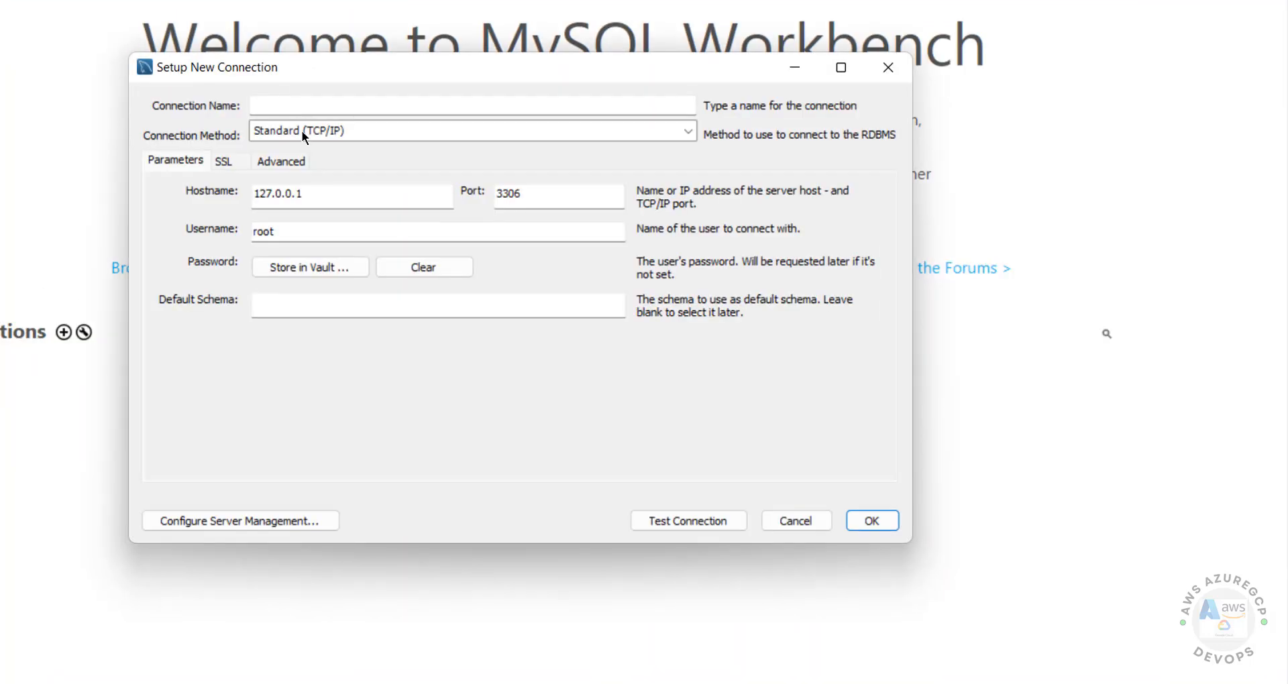
pyautogui.click(346, 101)
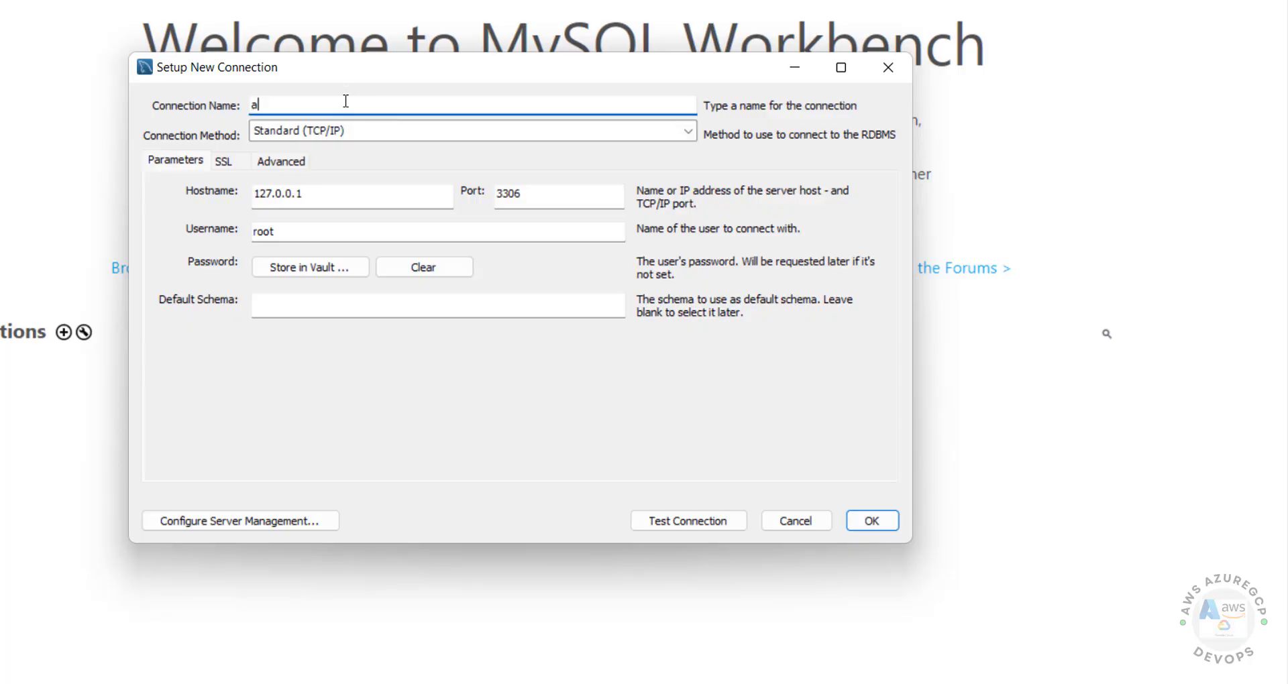
pyautogui.write('awsauroram')
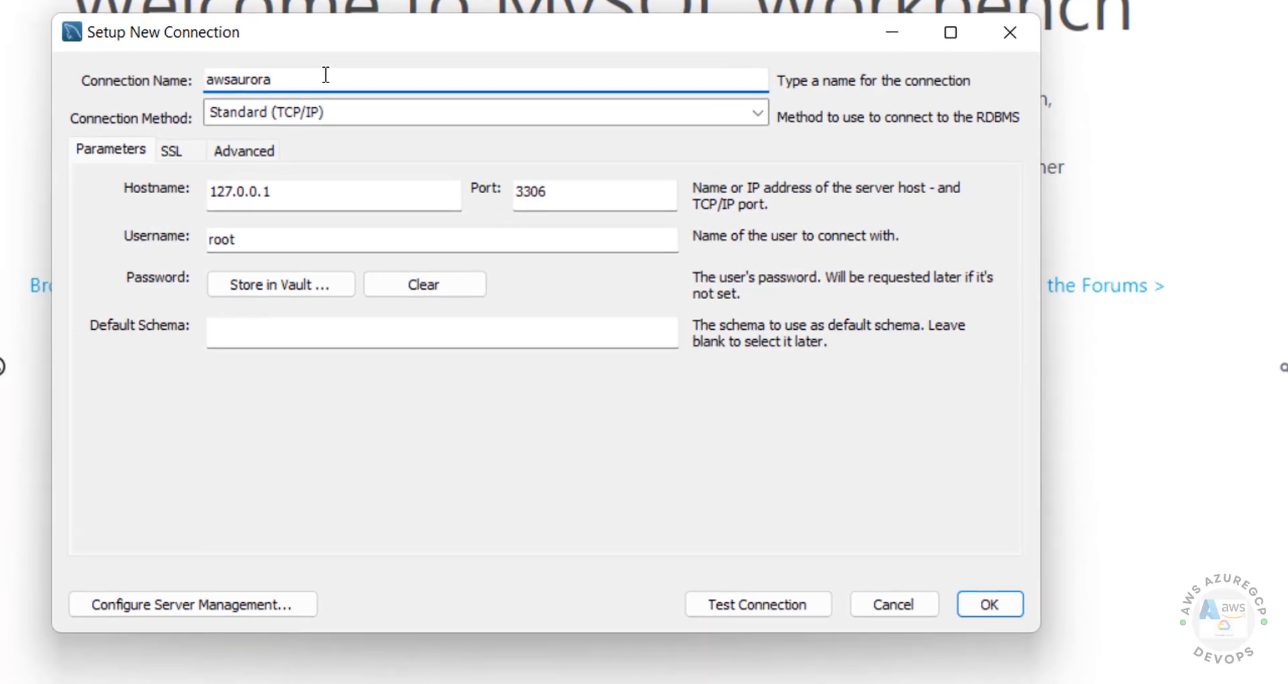
pyautogui.write('ysql')
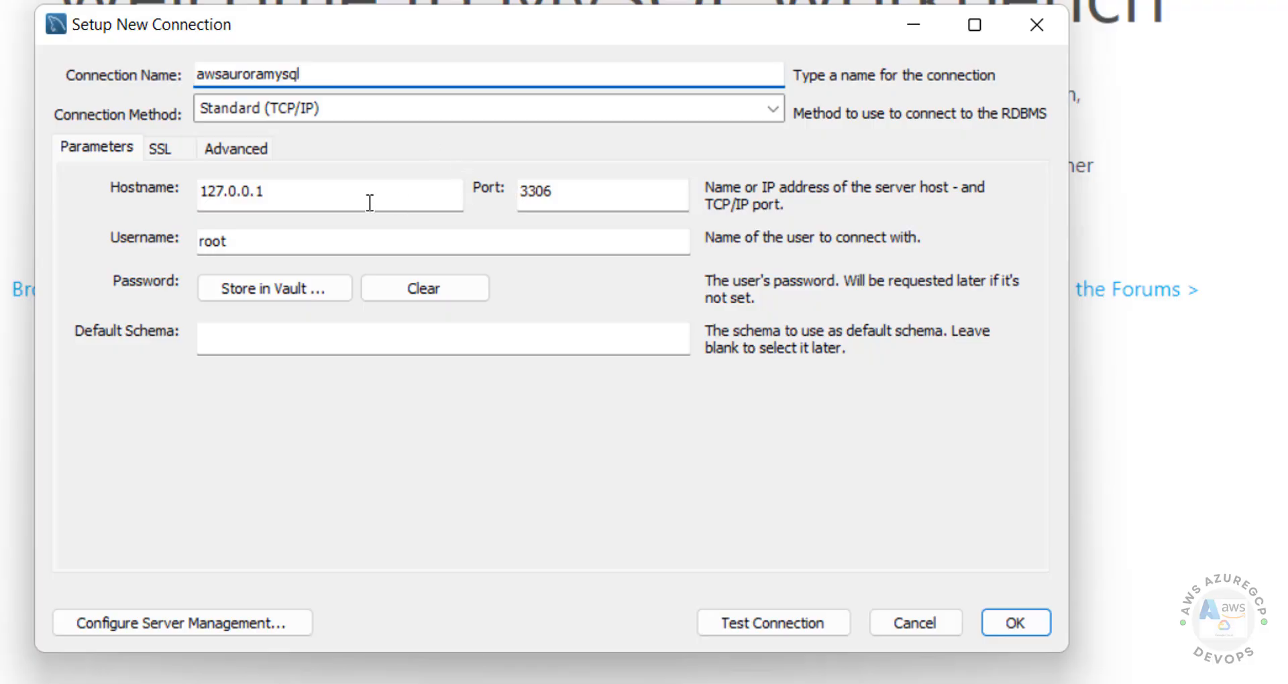
pyautogui.click(336, 198)
pyautogui.moveTo(336, 199); pyautogui.dragTo(131, 181)
pyautogui.hotkey('ctrl', 'v')
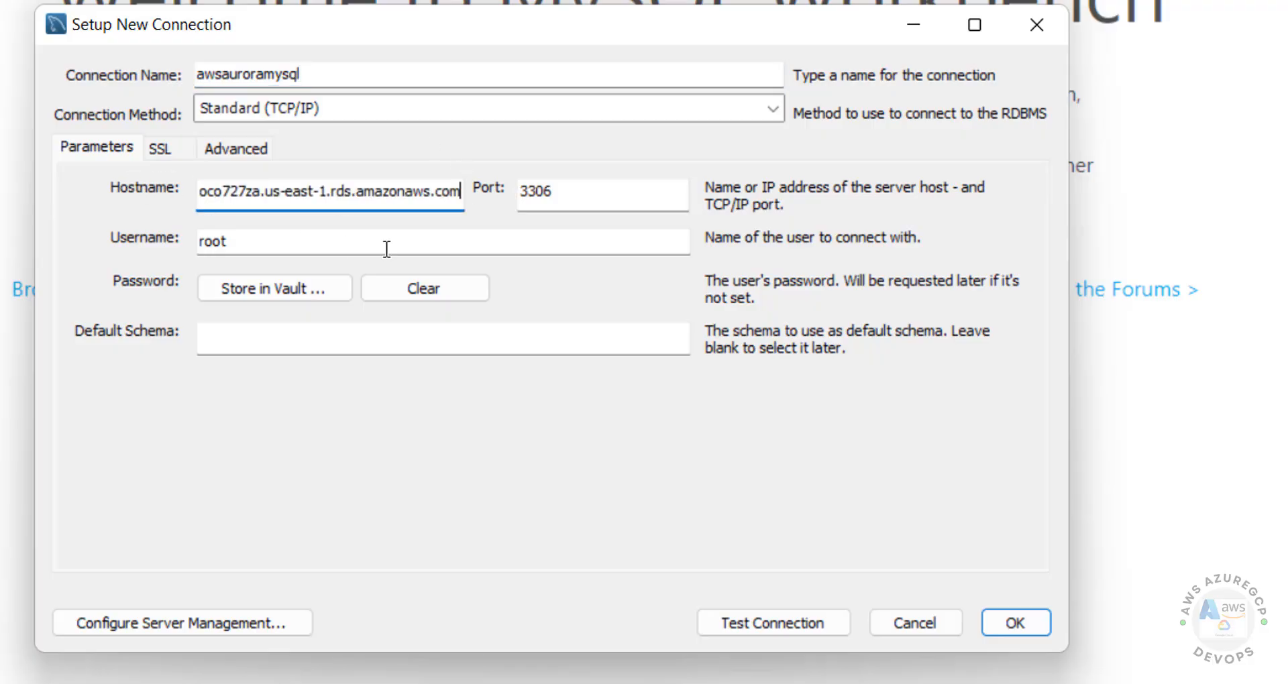
# Copy the master password from RDS and change the username from root to admin.
pyautogui.moveTo(274, 234); pyautogui.dragTo(144, 243)
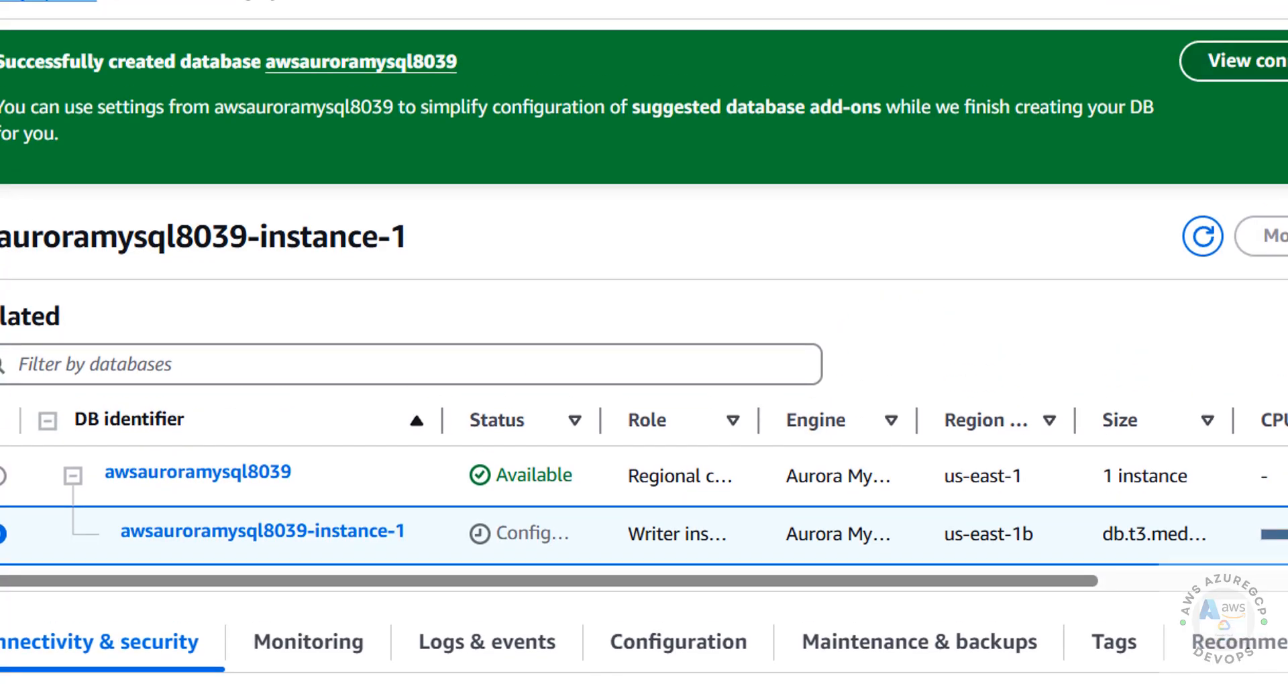
pyautogui.click(1267, 61)
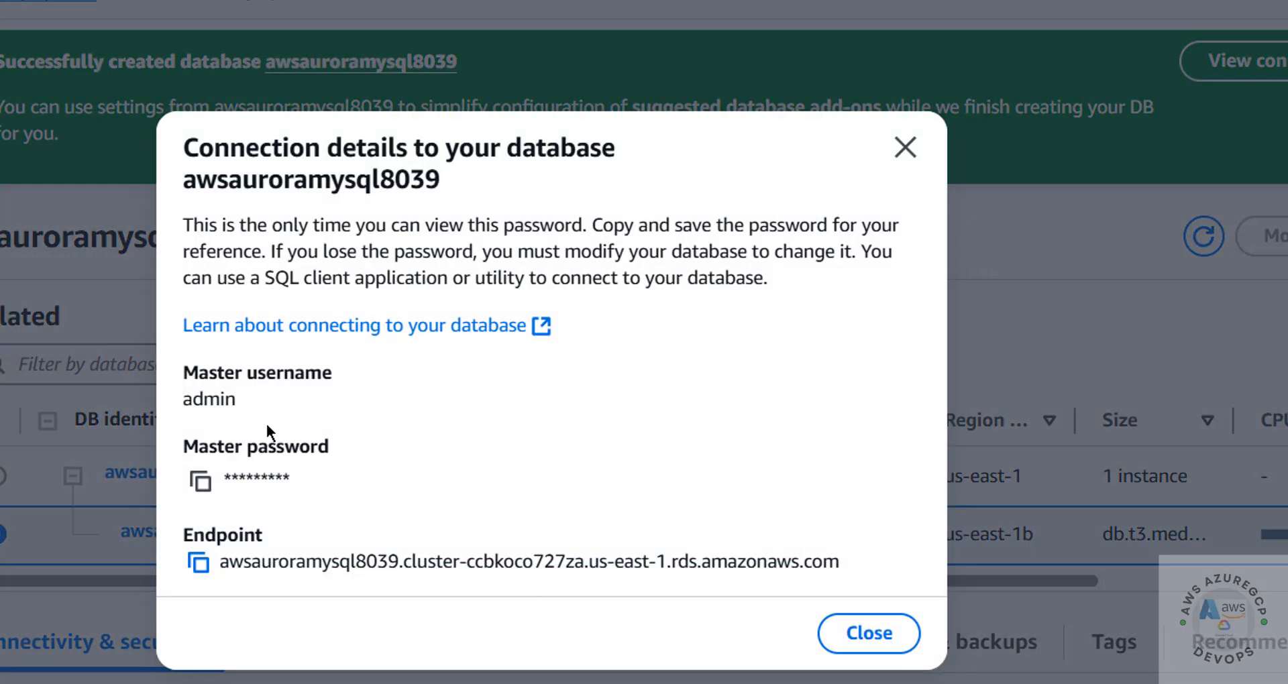
pyautogui.click(200, 482)
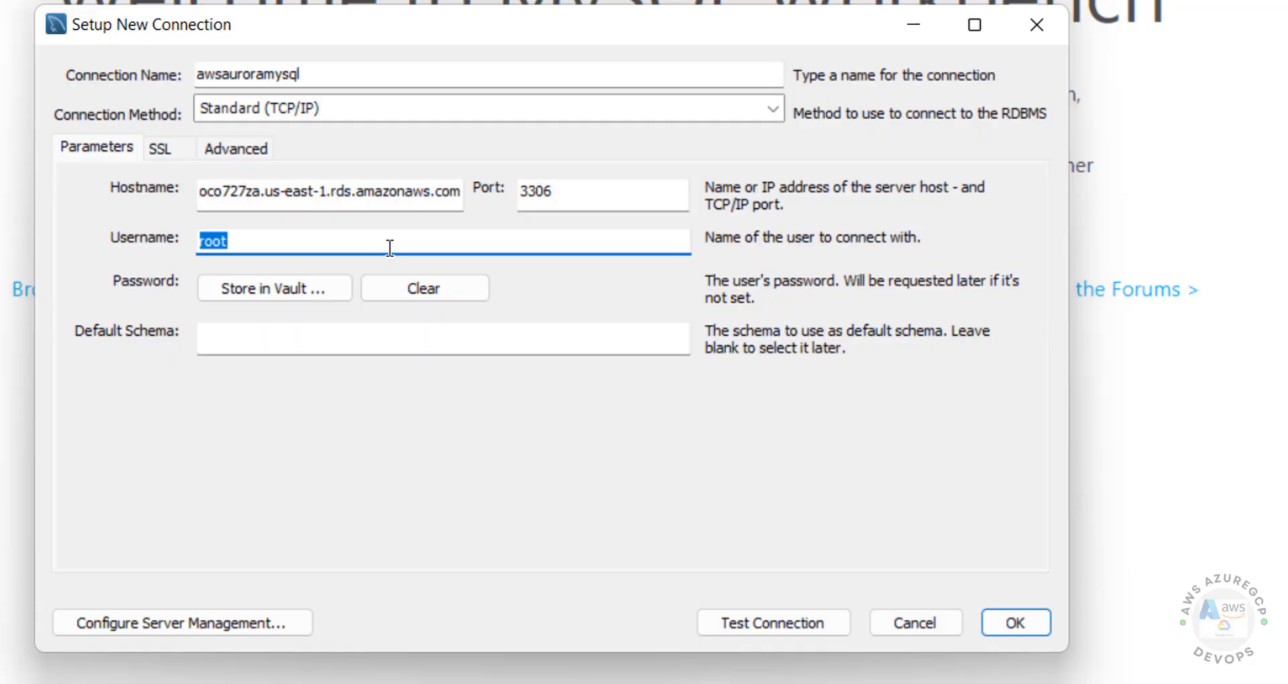
pyautogui.write('admin')
pyautogui.press('Tab')
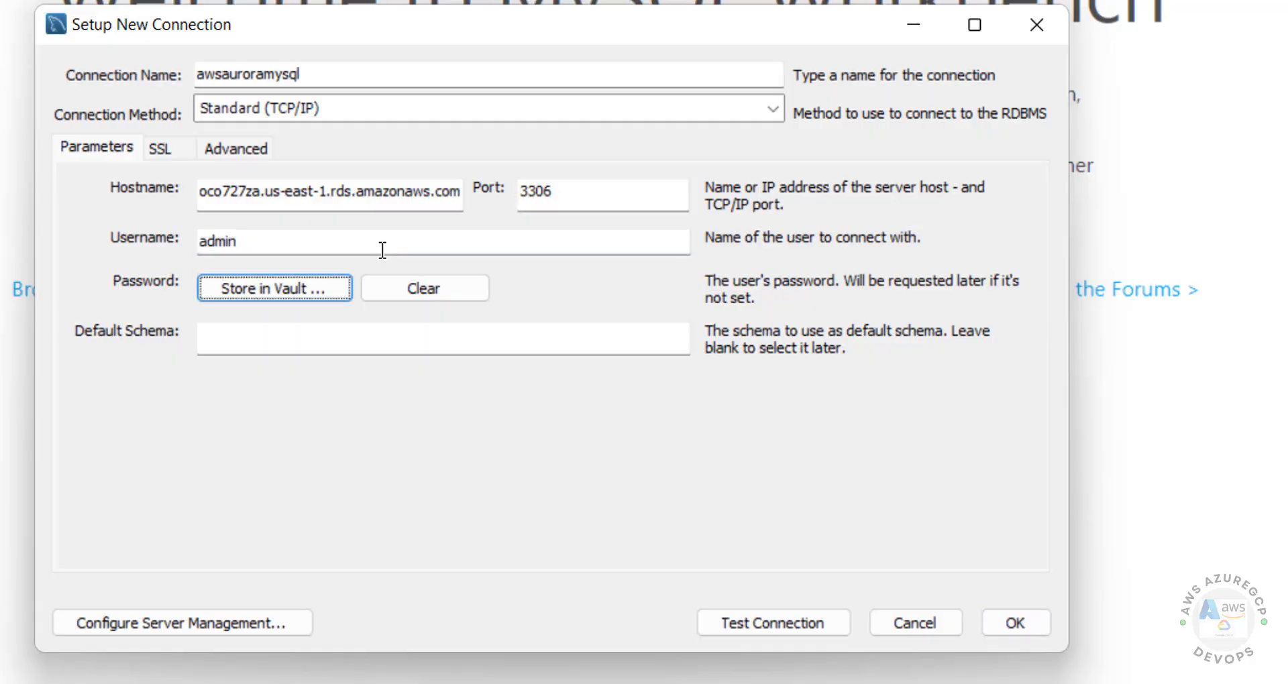
# Store the pasted master password in the vault and start a connection test.
pyautogui.click(228, 296)
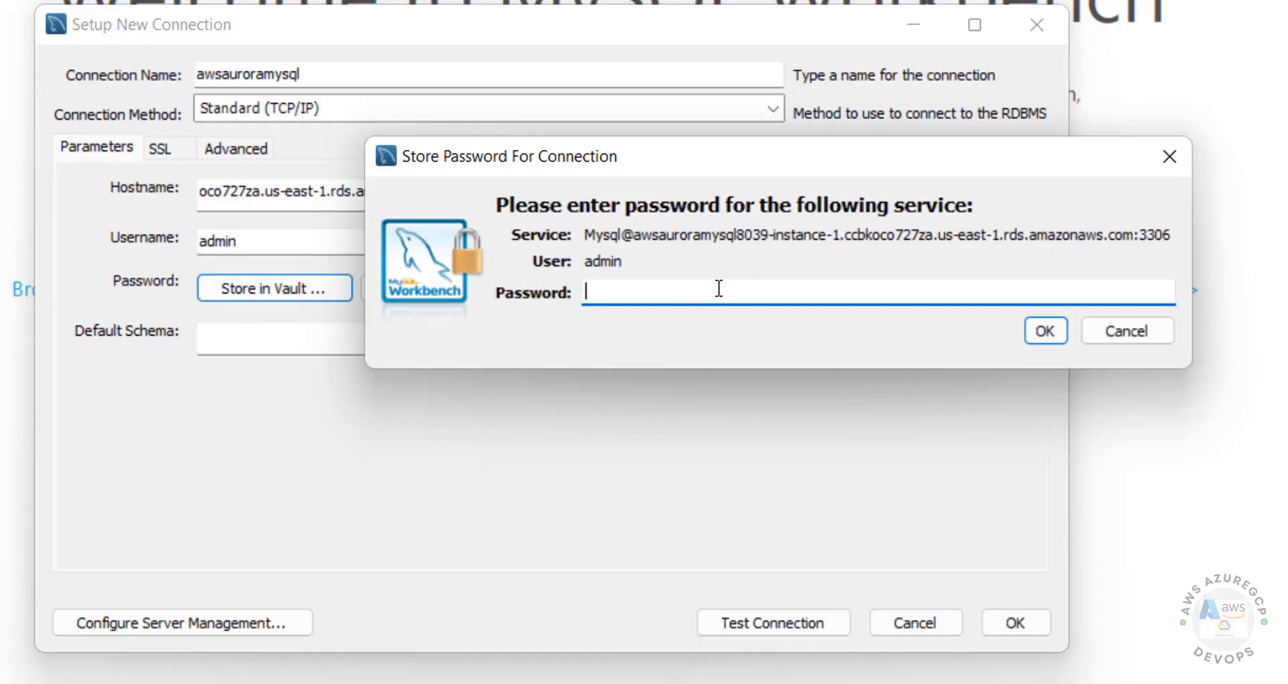
pyautogui.hotkey('ctrl', 'v')
pyautogui.click(1041, 332)
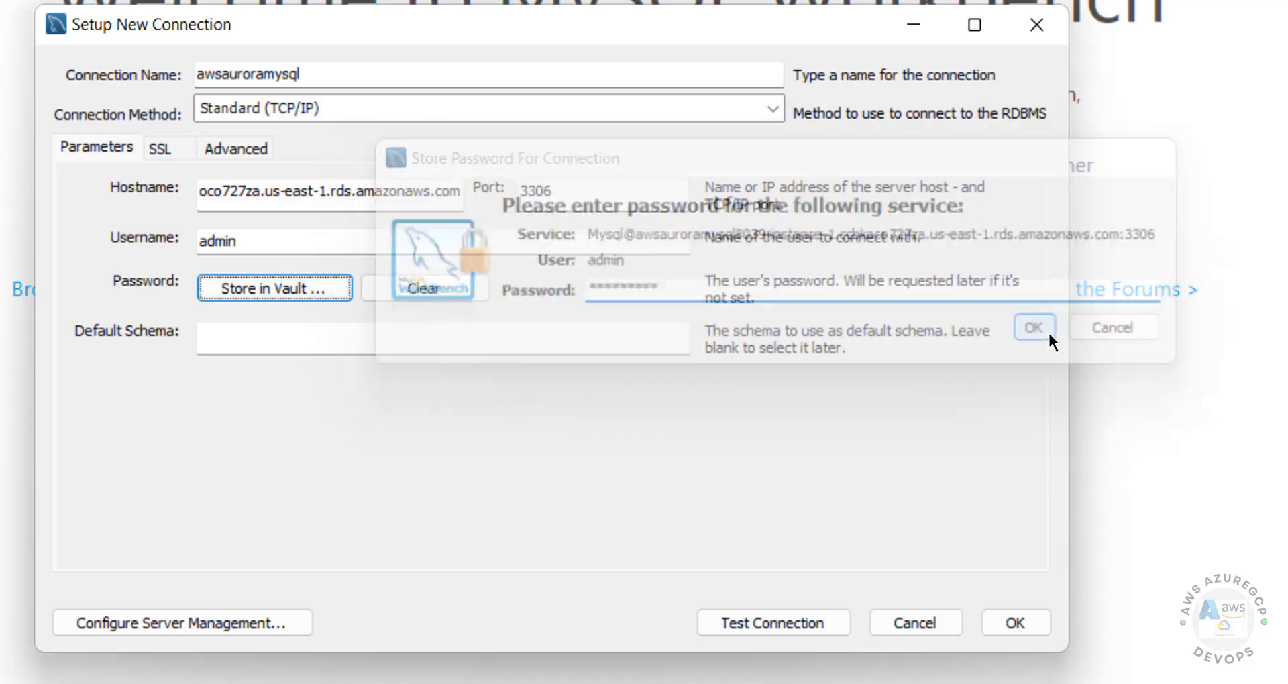
pyautogui.click(764, 626)
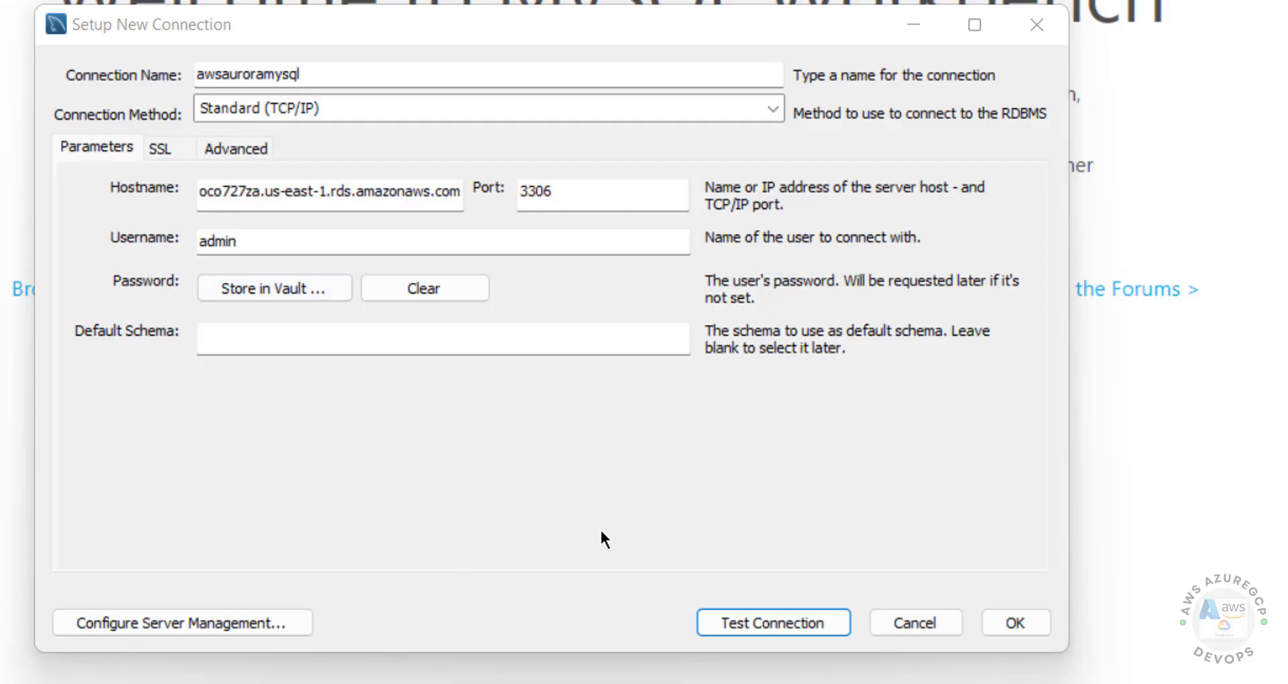
# Run the connection test, then check the instance's Connectivity & security details after it fails.
pyautogui.click(767, 622)
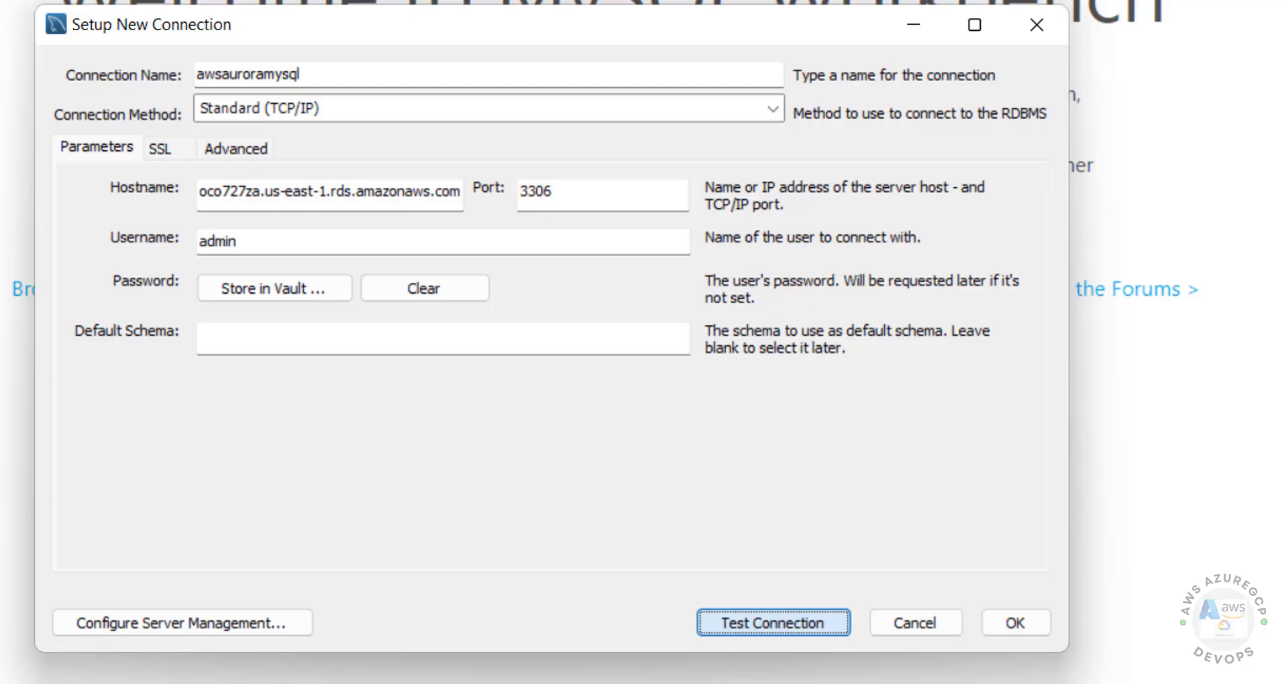
pyautogui.moveTo(472, 682)
pyautogui.click(758, 678)
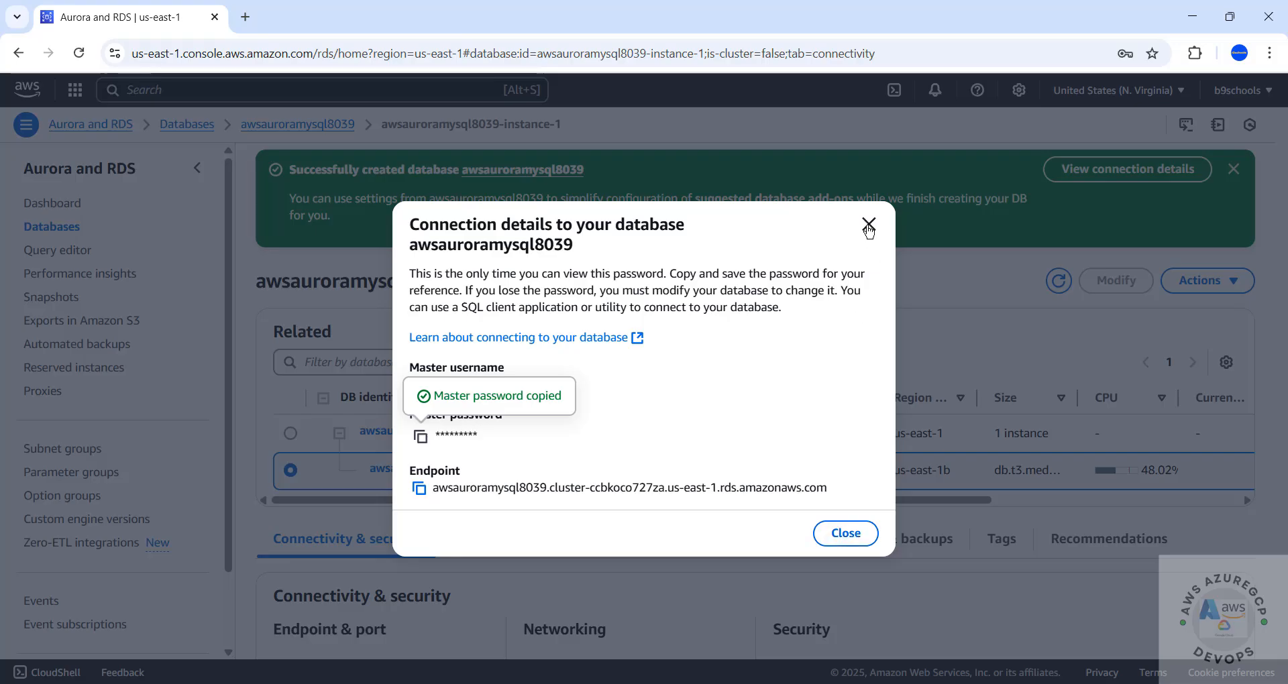
pyautogui.click(868, 225)
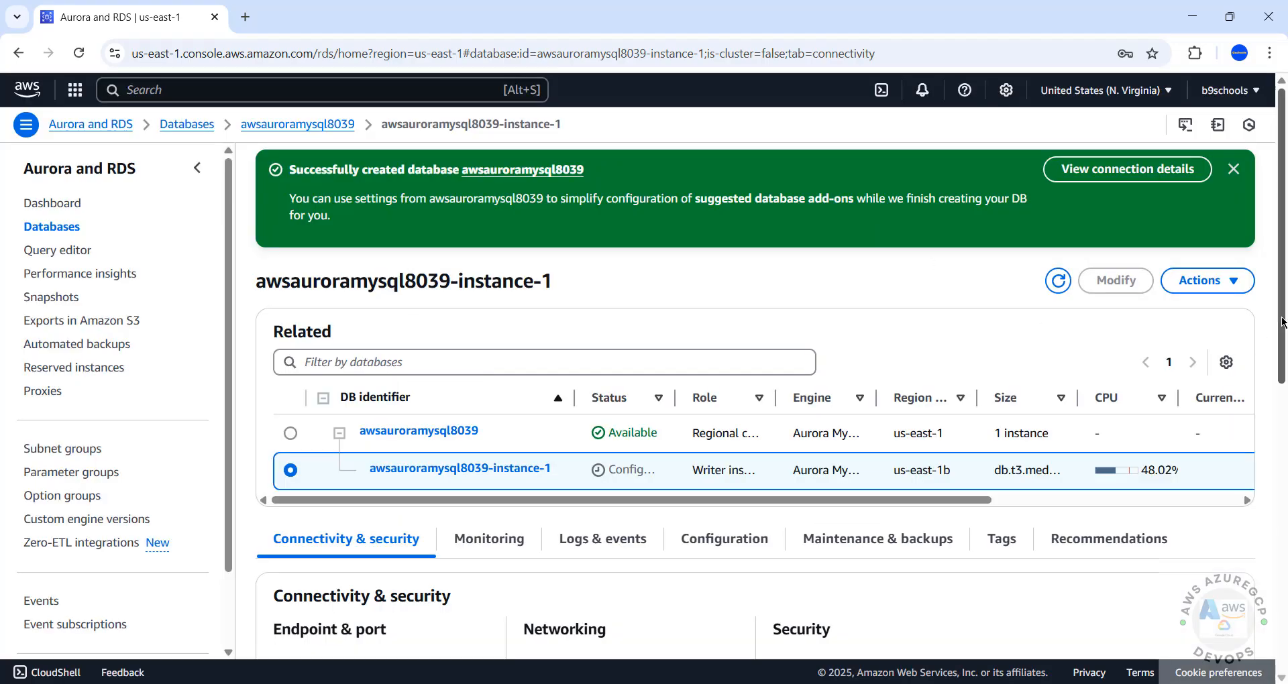
pyautogui.moveTo(1282, 325); pyautogui.dragTo(1282, 395)
pyautogui.scroll(-3, 1282, 395)
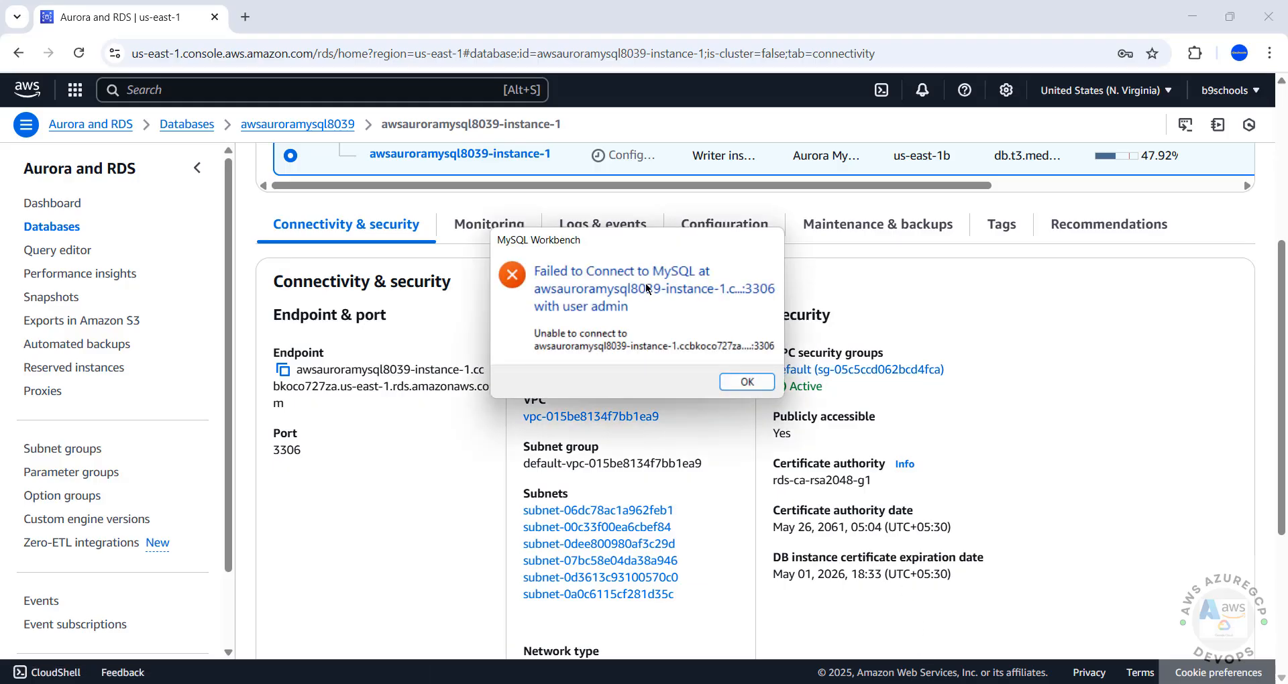
pyautogui.click(774, 382)
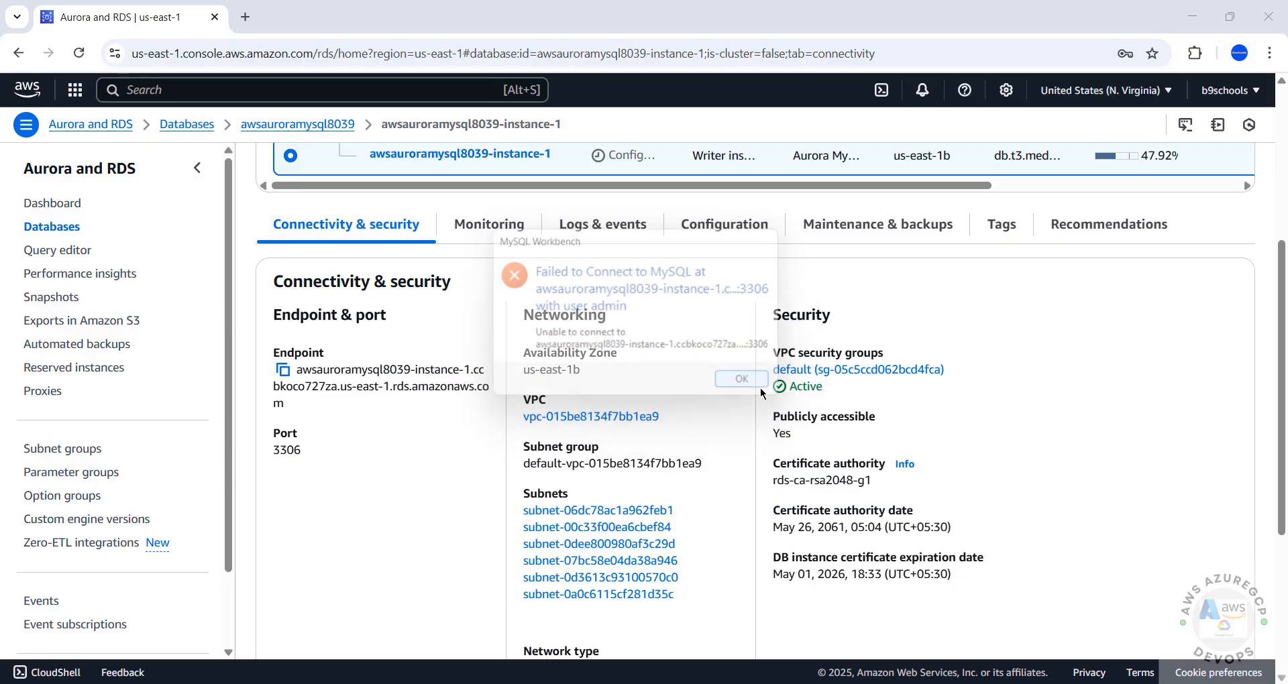
# Open the instance's default security group in a new browser tab.
pyautogui.rightClick(845, 380)
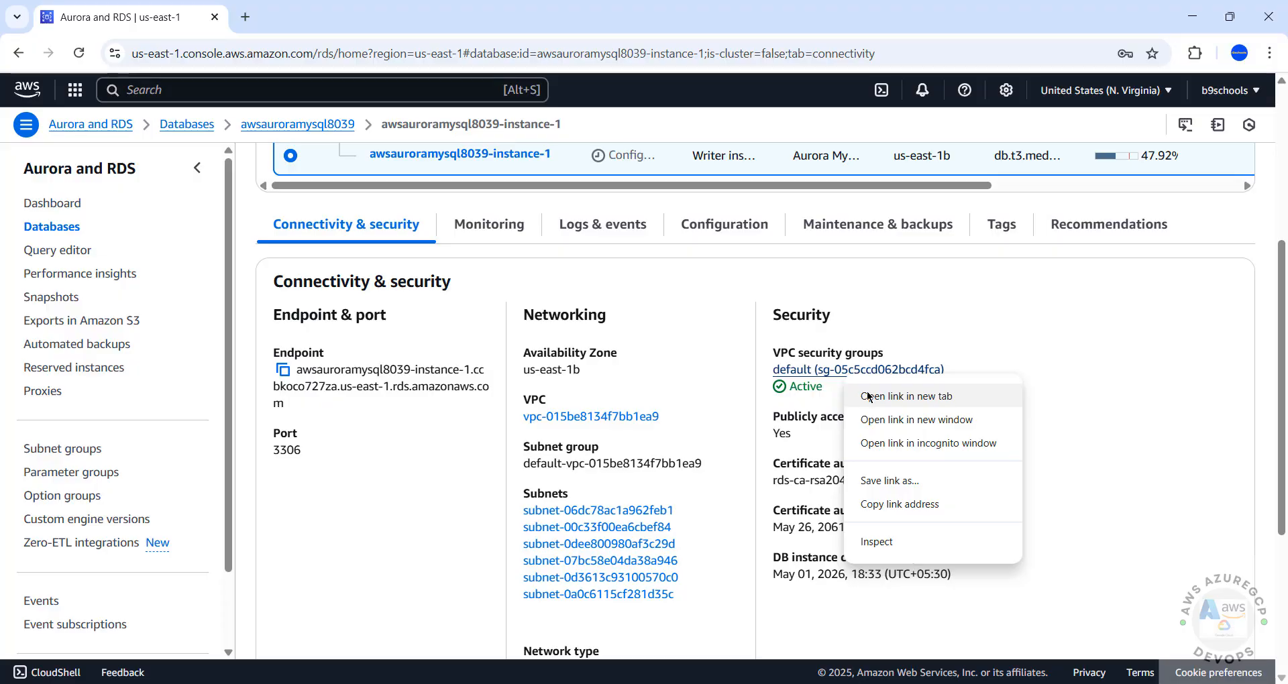
pyautogui.click(868, 397)
pyautogui.click(328, 17)
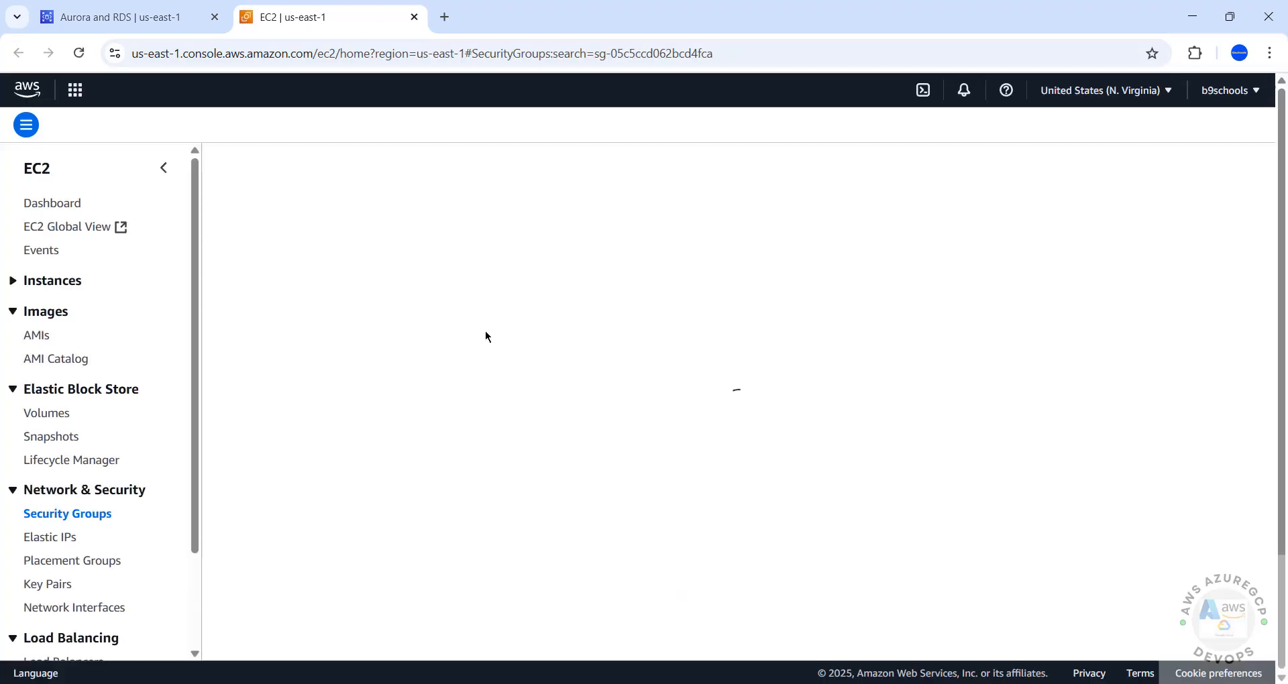
pyautogui.click(480, 282)
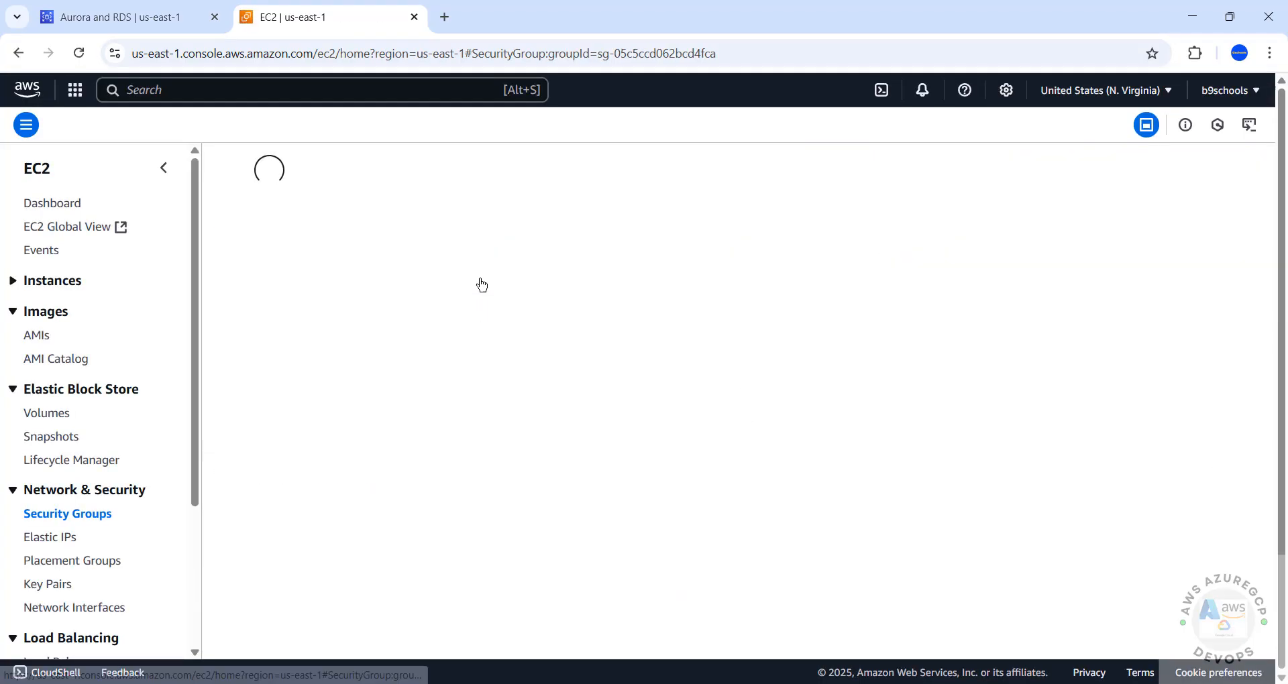
# Add and save an inbound MYSQL/Aurora rule on TCP 3306 with source My IP.
pyautogui.click(1155, 418)
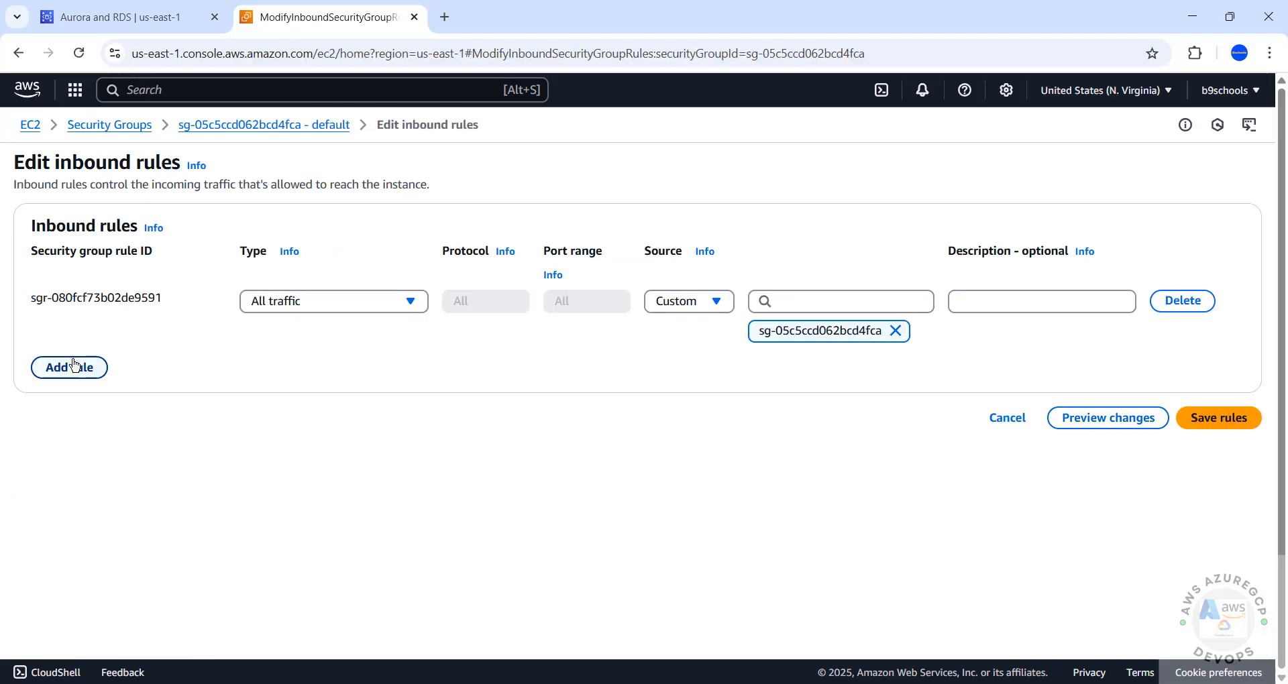
pyautogui.click(69, 367)
pyautogui.click(303, 358)
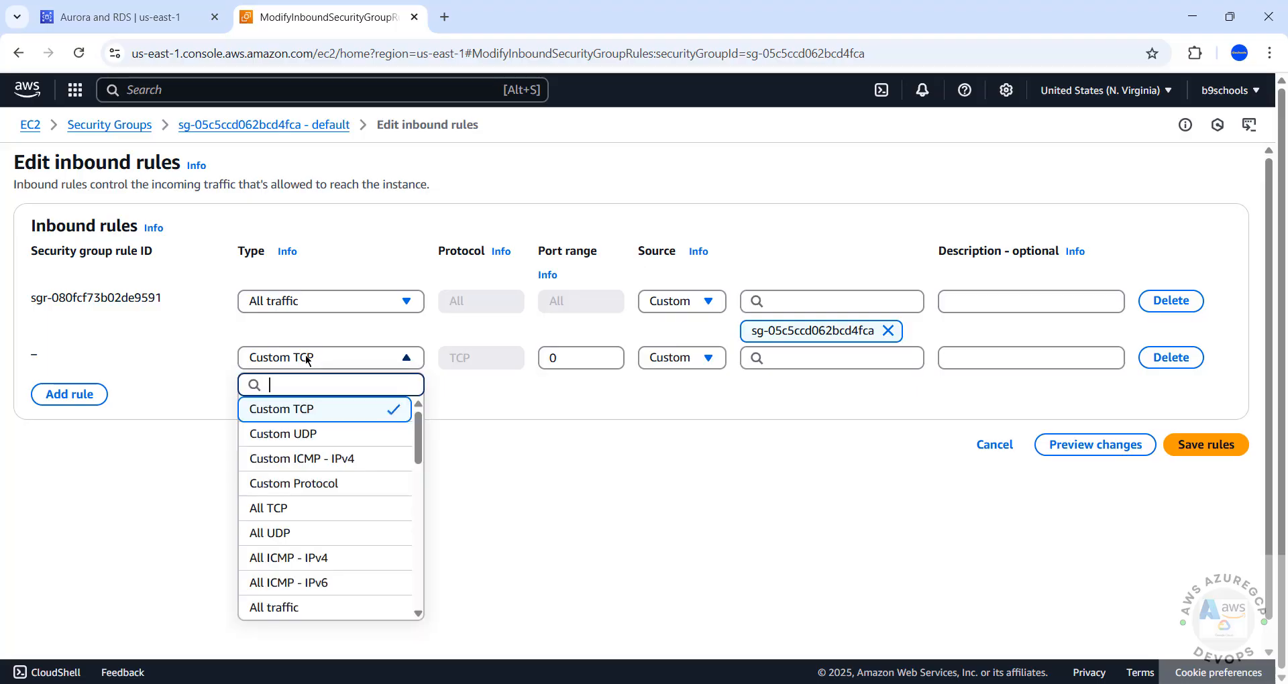
pyautogui.moveTo(421, 441); pyautogui.dragTo(417, 558)
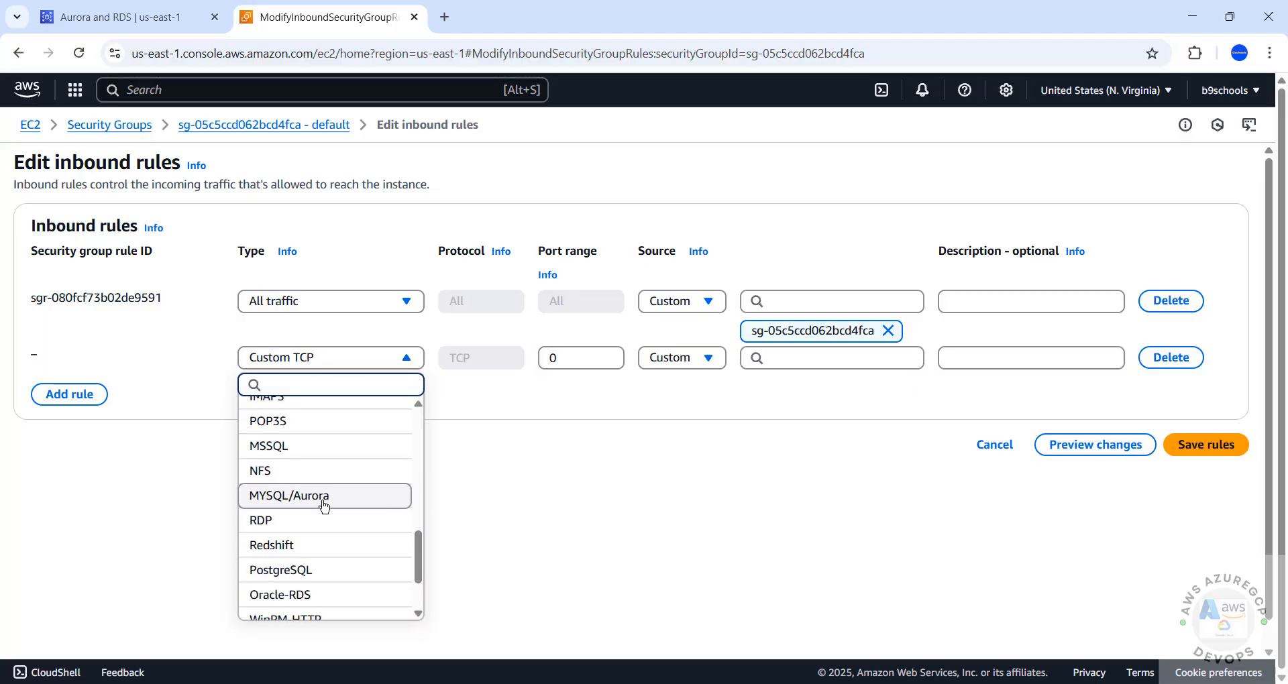
pyautogui.click(325, 505)
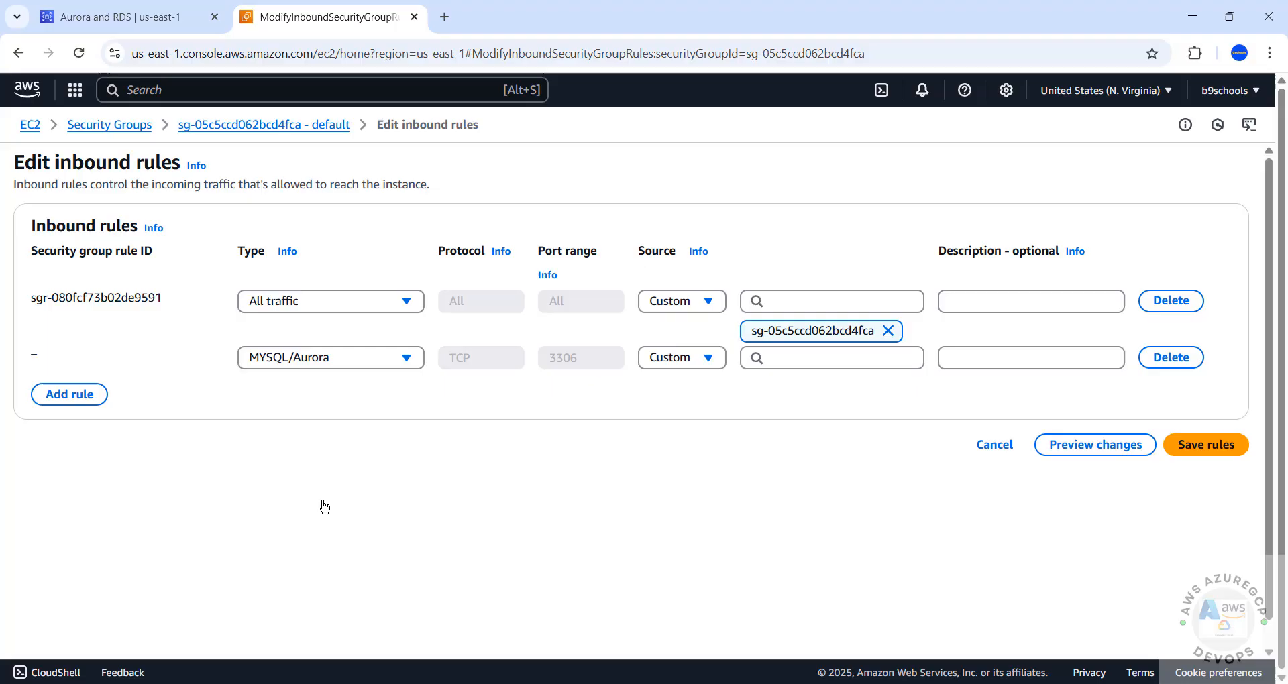
pyautogui.click(707, 359)
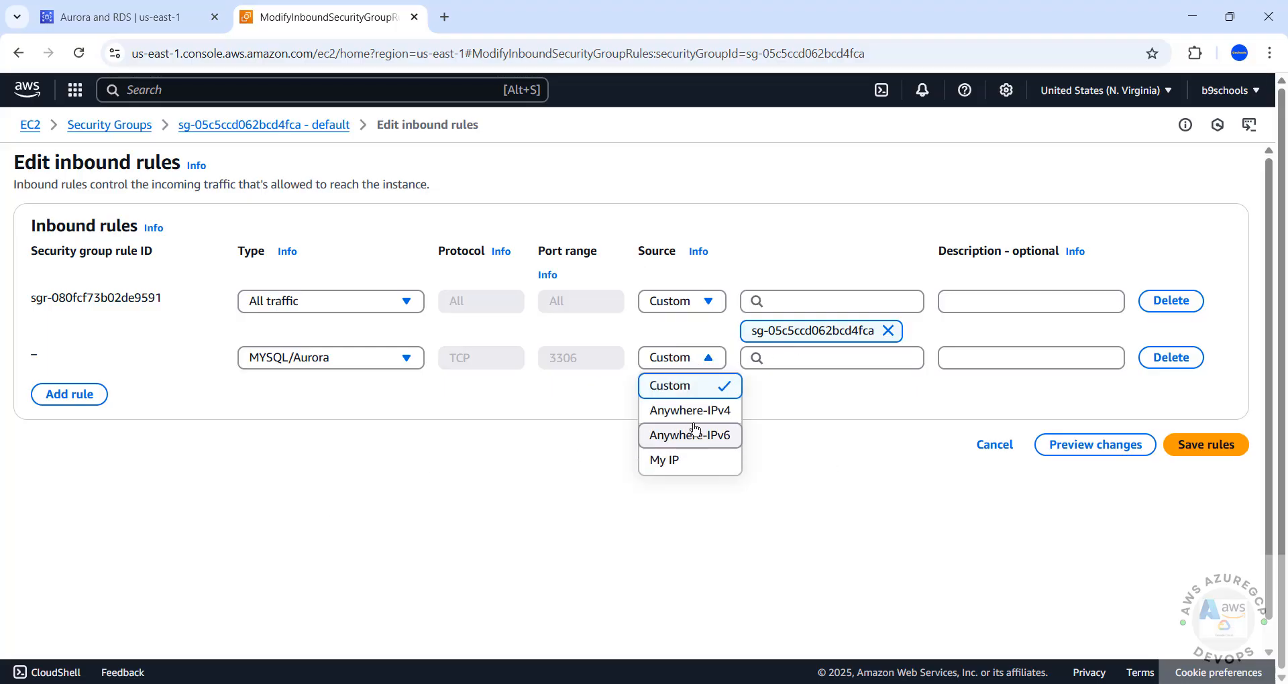
pyautogui.click(675, 461)
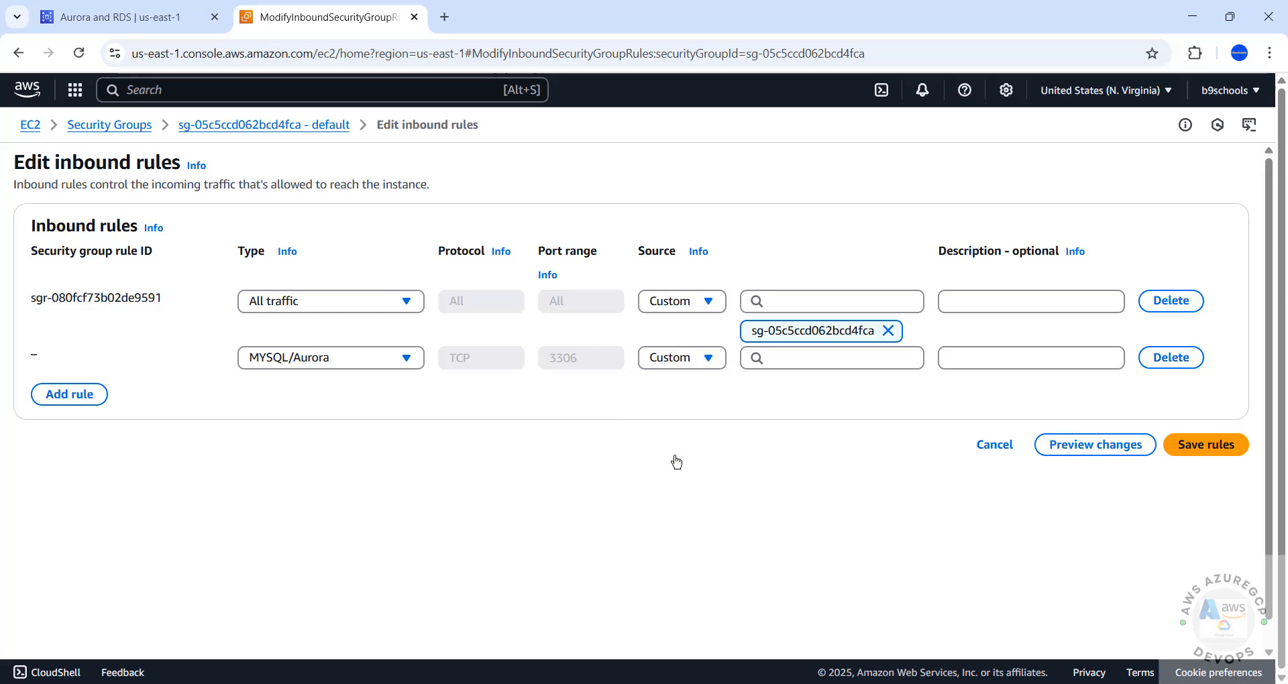
pyautogui.click(1182, 475)
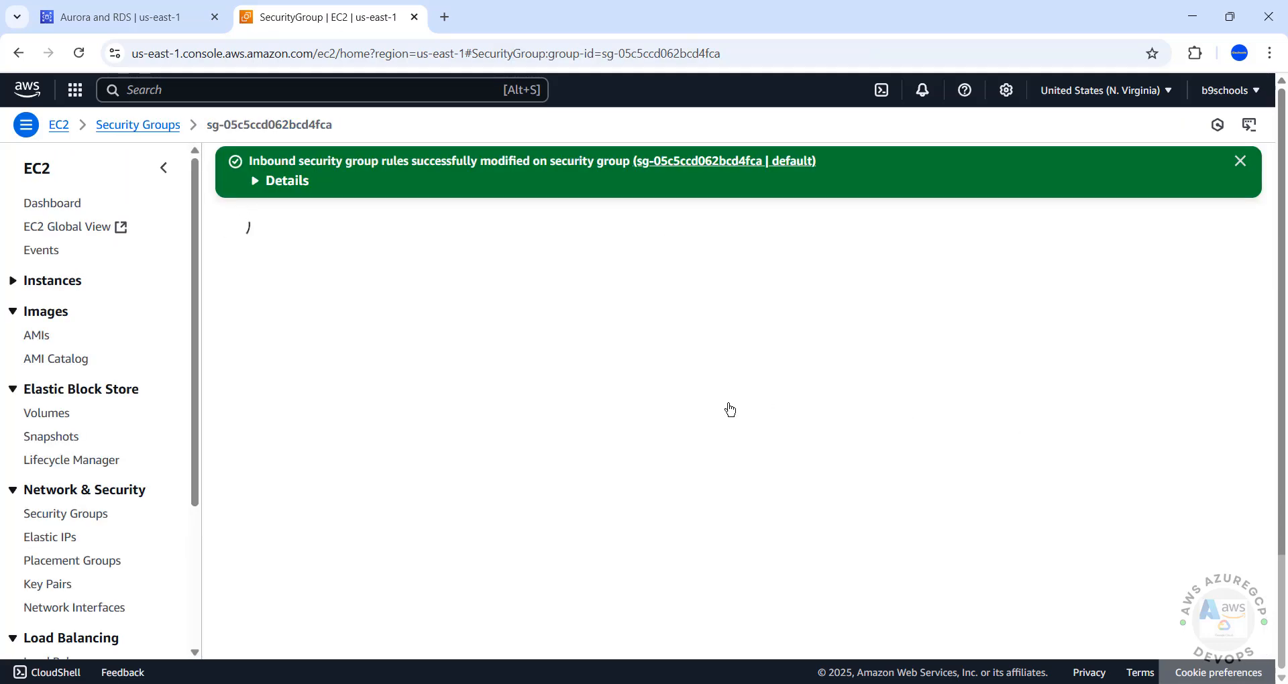
# Back in Workbench, store the connection's password in the vault.
pyautogui.moveTo(892, 683)
pyautogui.click(960, 629)
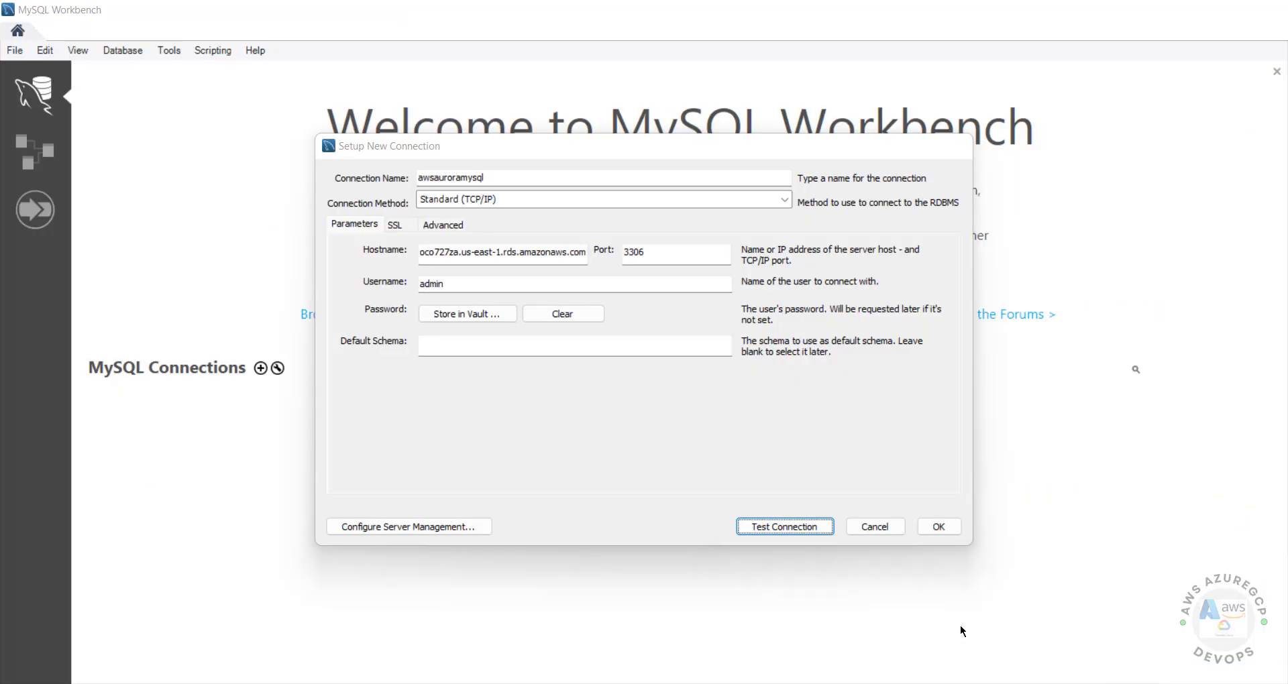
pyautogui.click(455, 316)
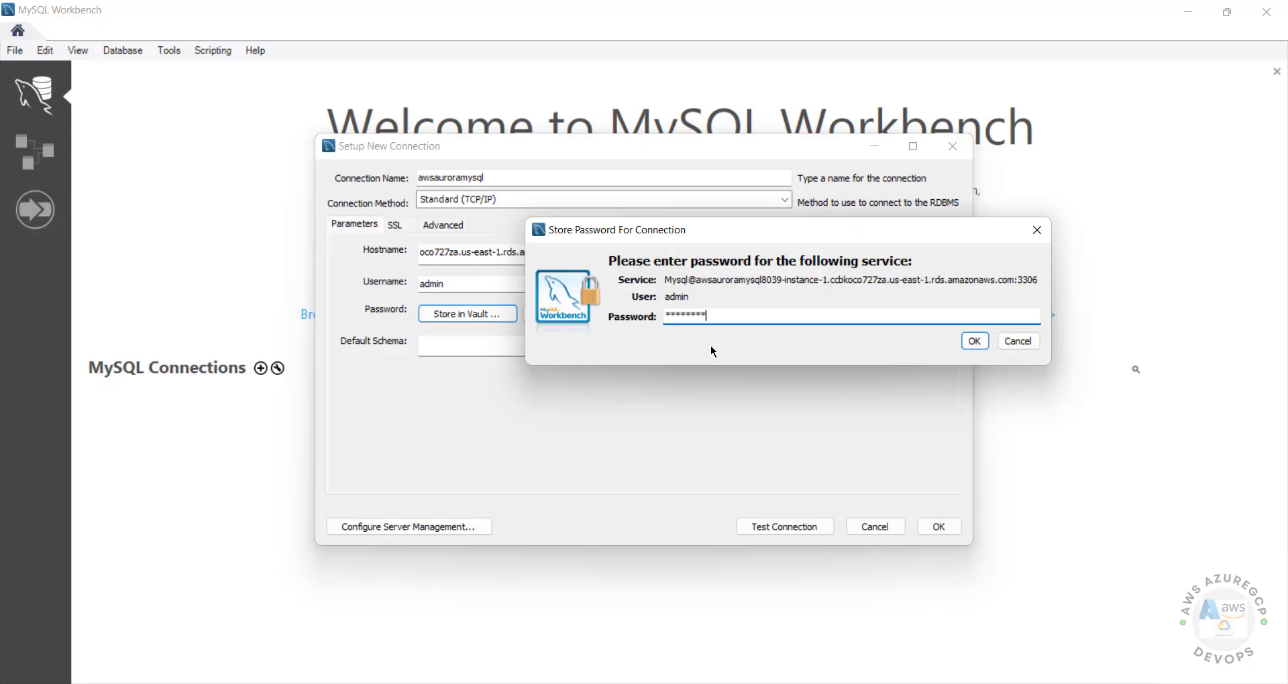
pyautogui.click(984, 347)
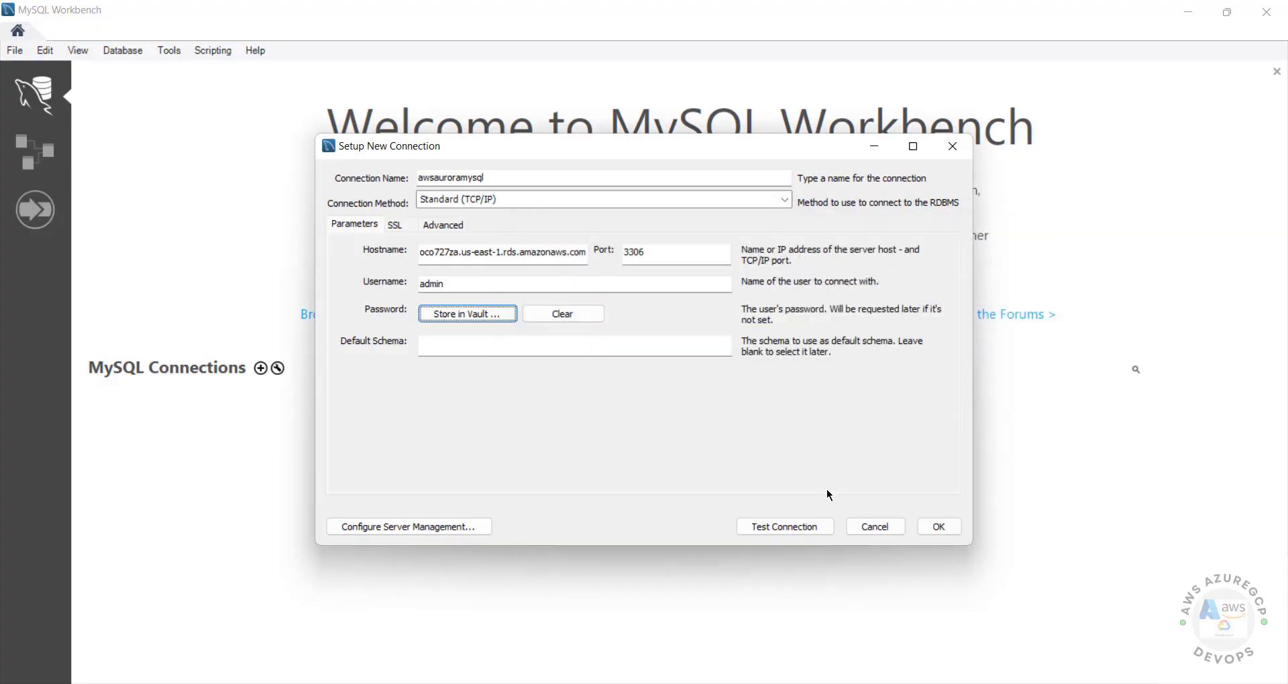
# Test the connection to the Aurora endpoint successfully and save awsauroramysql.
pyautogui.click(783, 527)
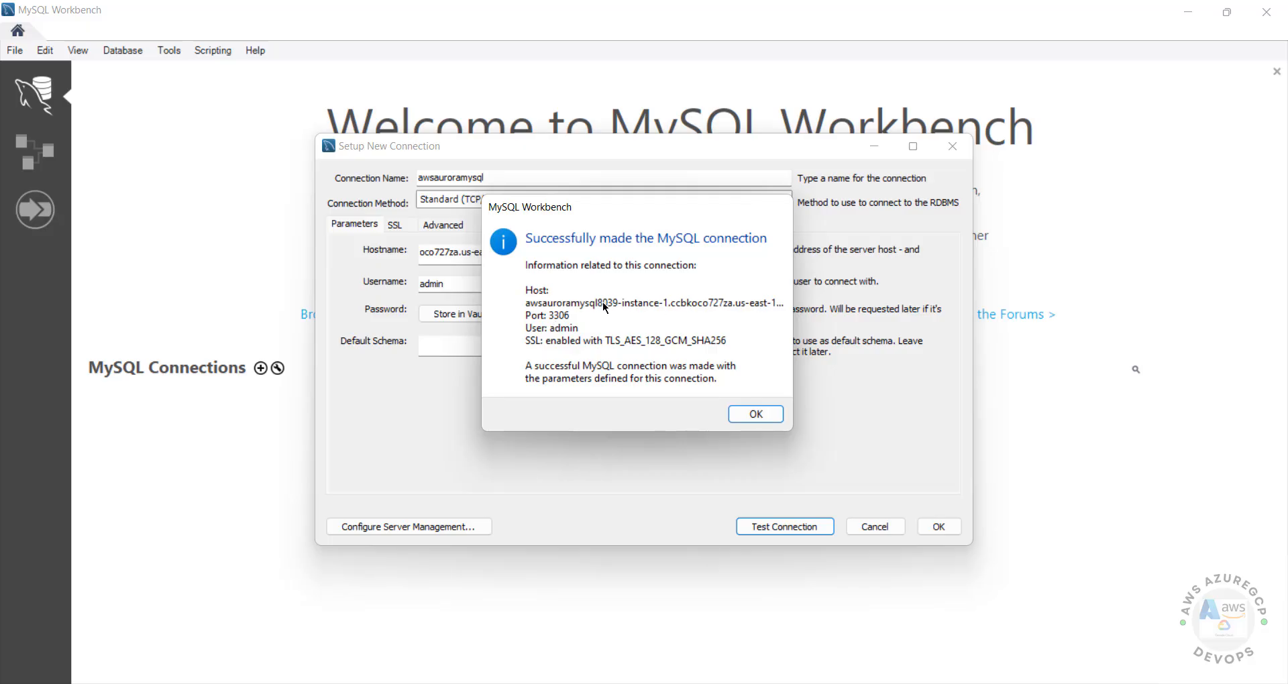
pyautogui.click(757, 415)
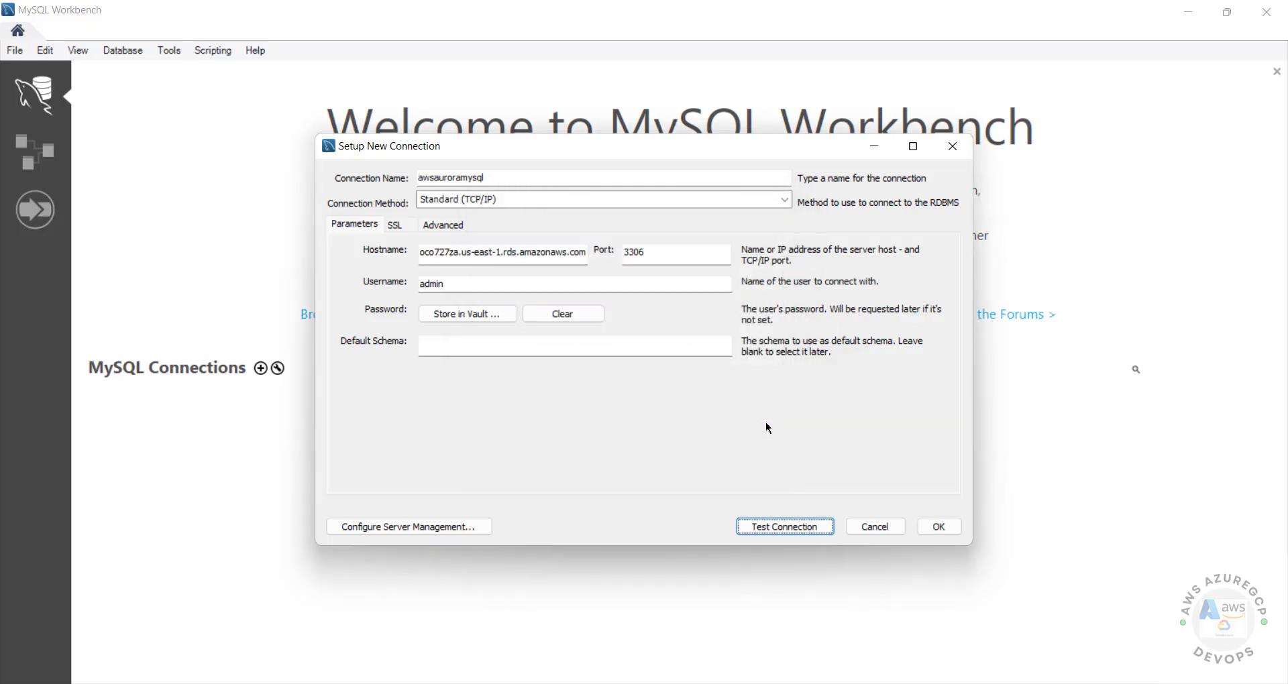
pyautogui.click(938, 528)
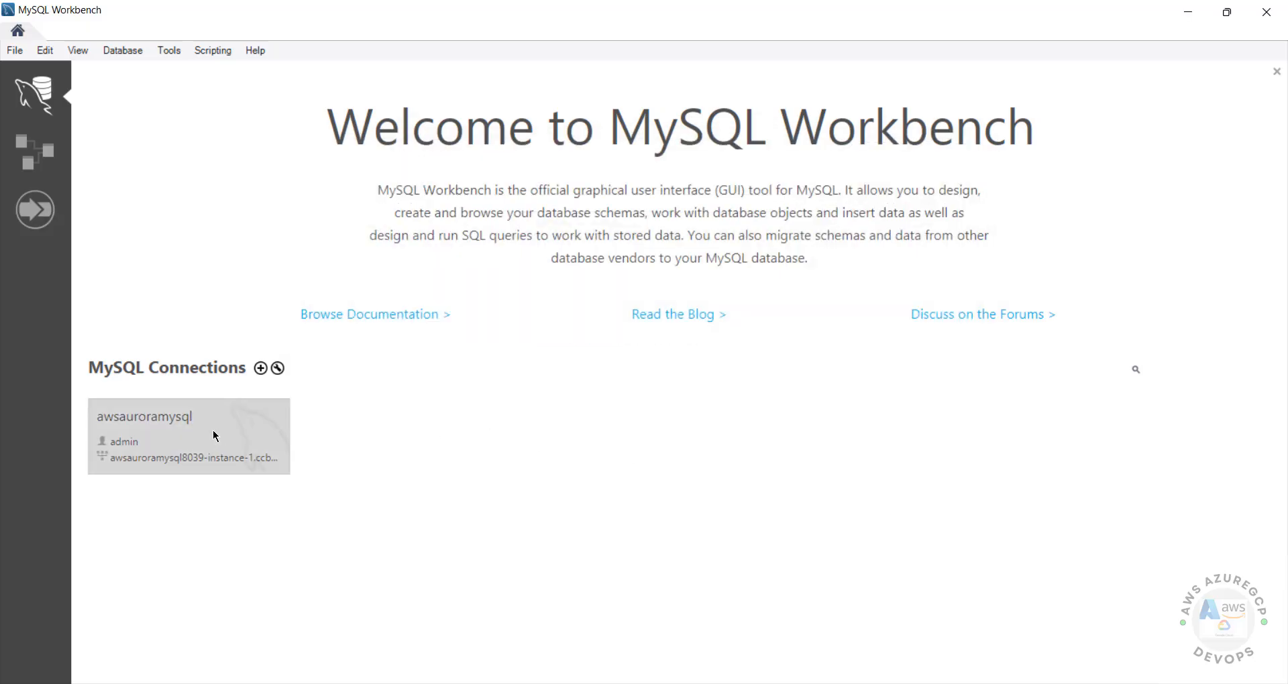
# Open the awsauroramysql session, start a 'test' schema, then discard it unsaved.
pyautogui.click(194, 430)
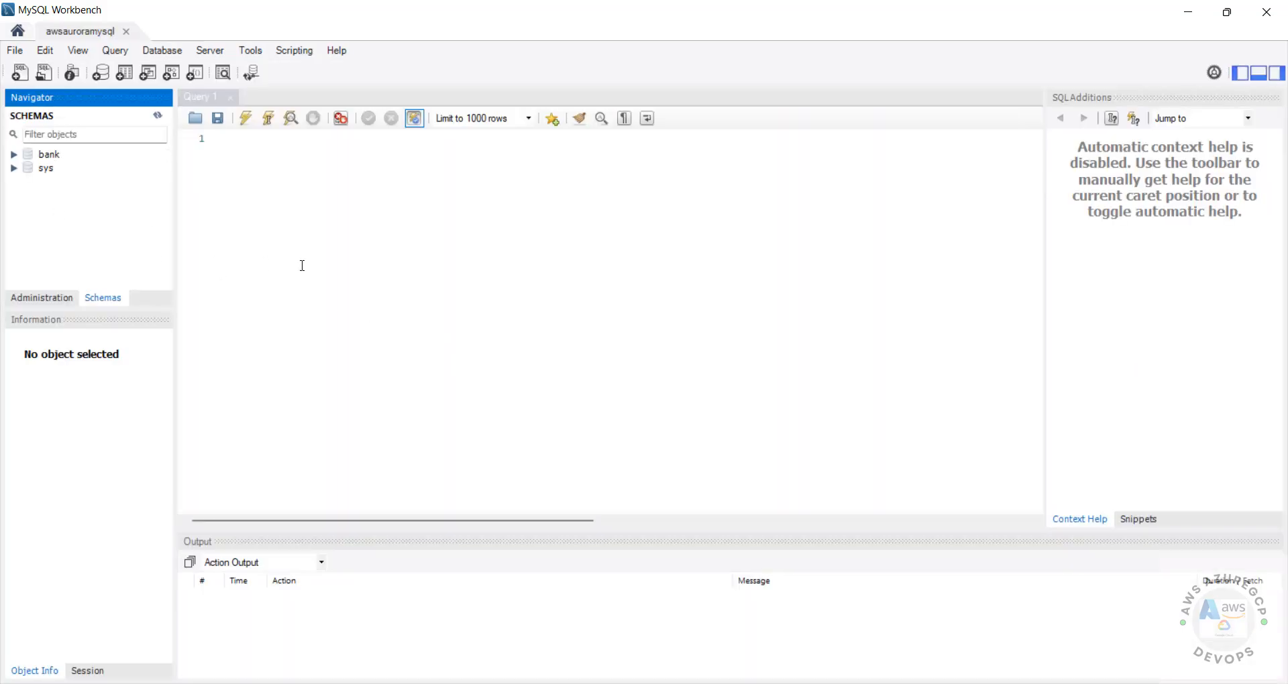
pyautogui.click(392, 273)
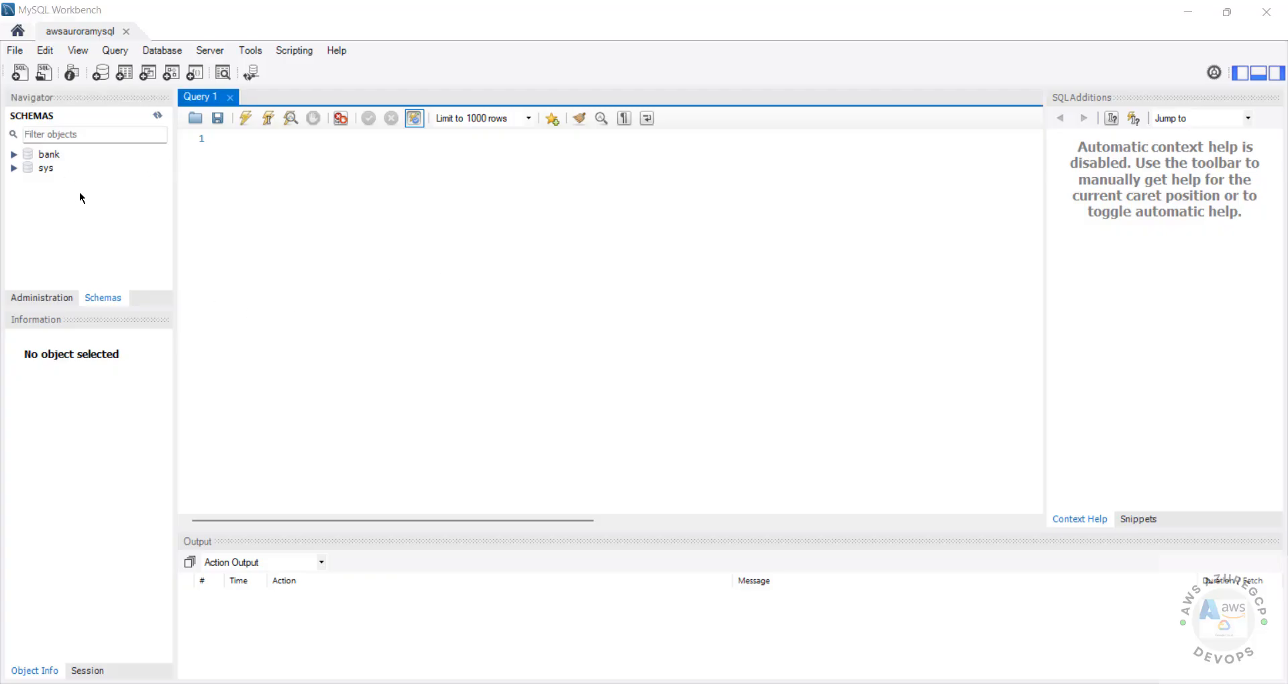
pyautogui.rightClick(79, 193)
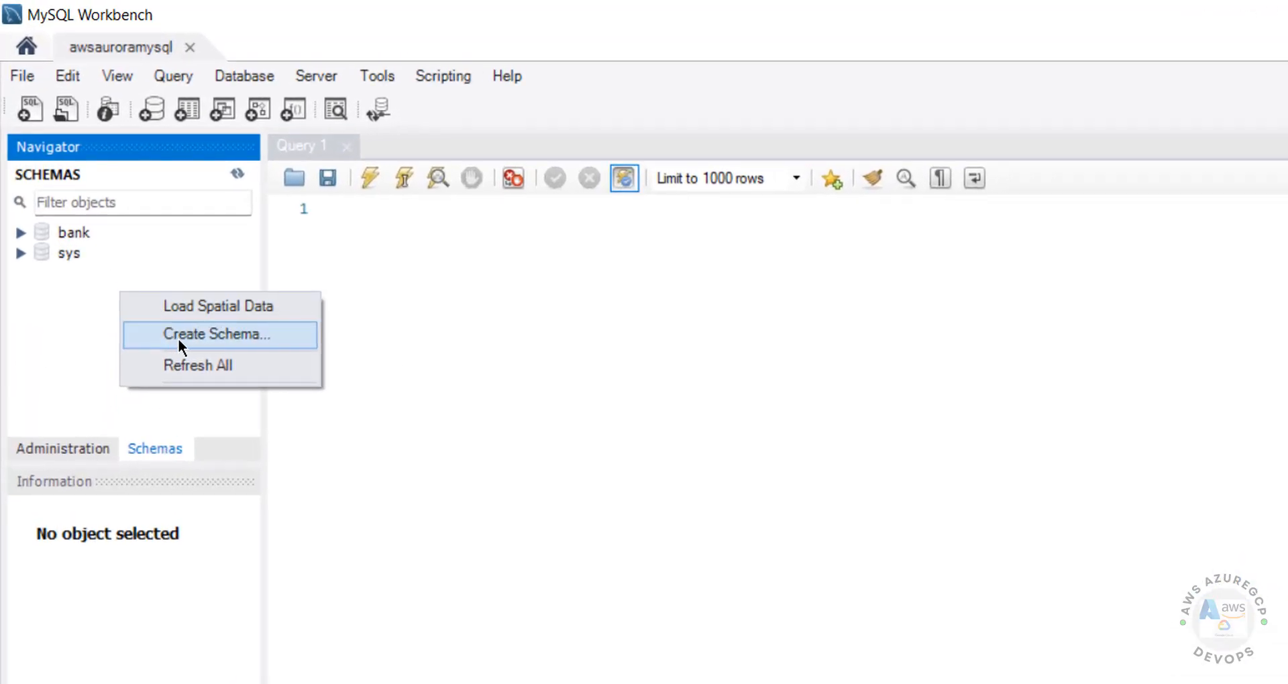
pyautogui.click(179, 338)
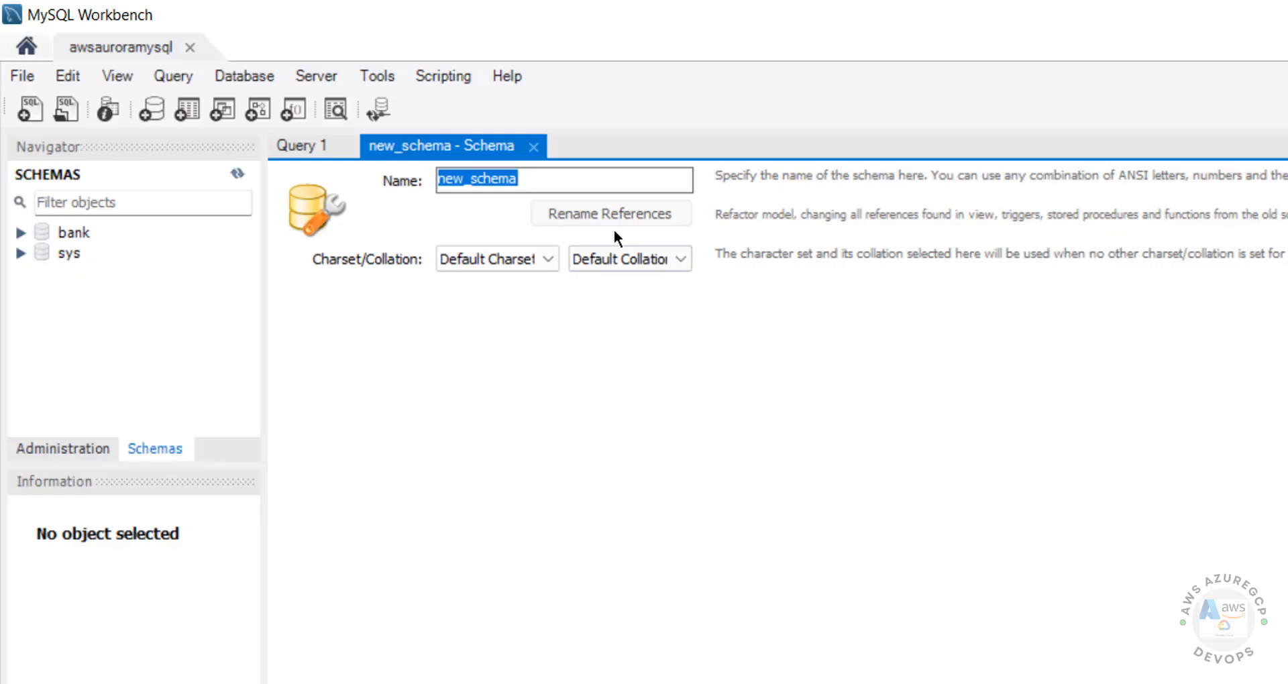
pyautogui.write('test')
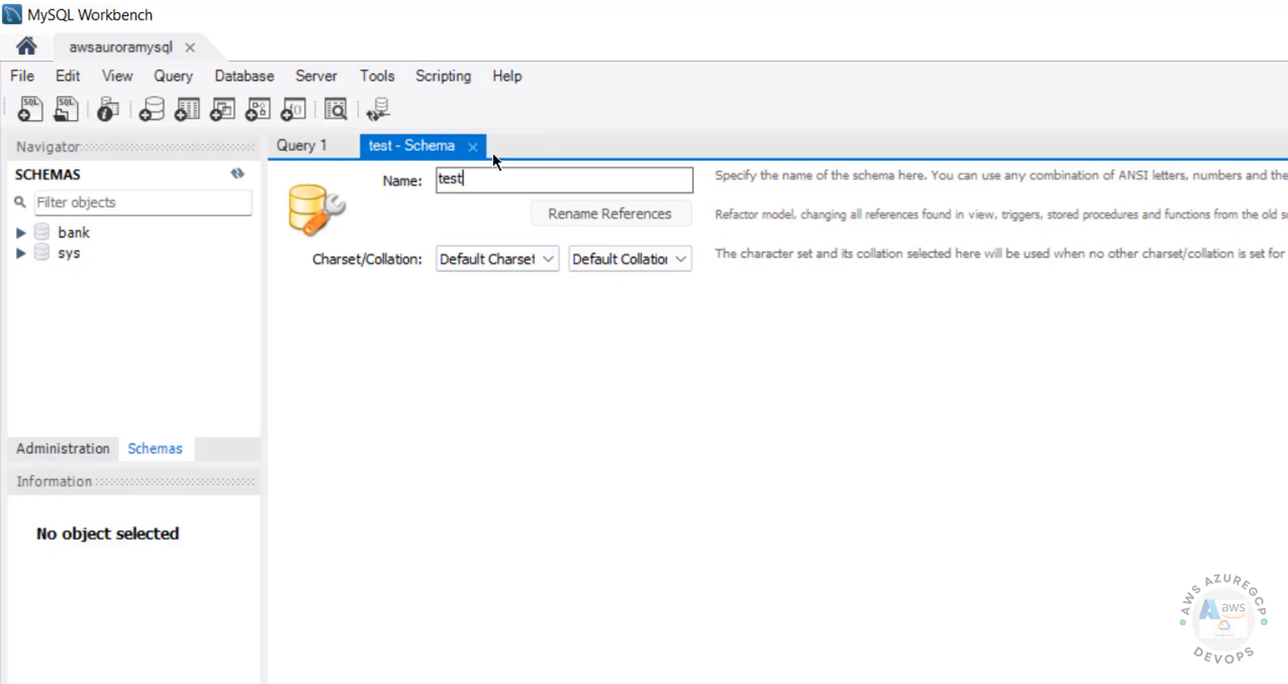
pyautogui.click(473, 147)
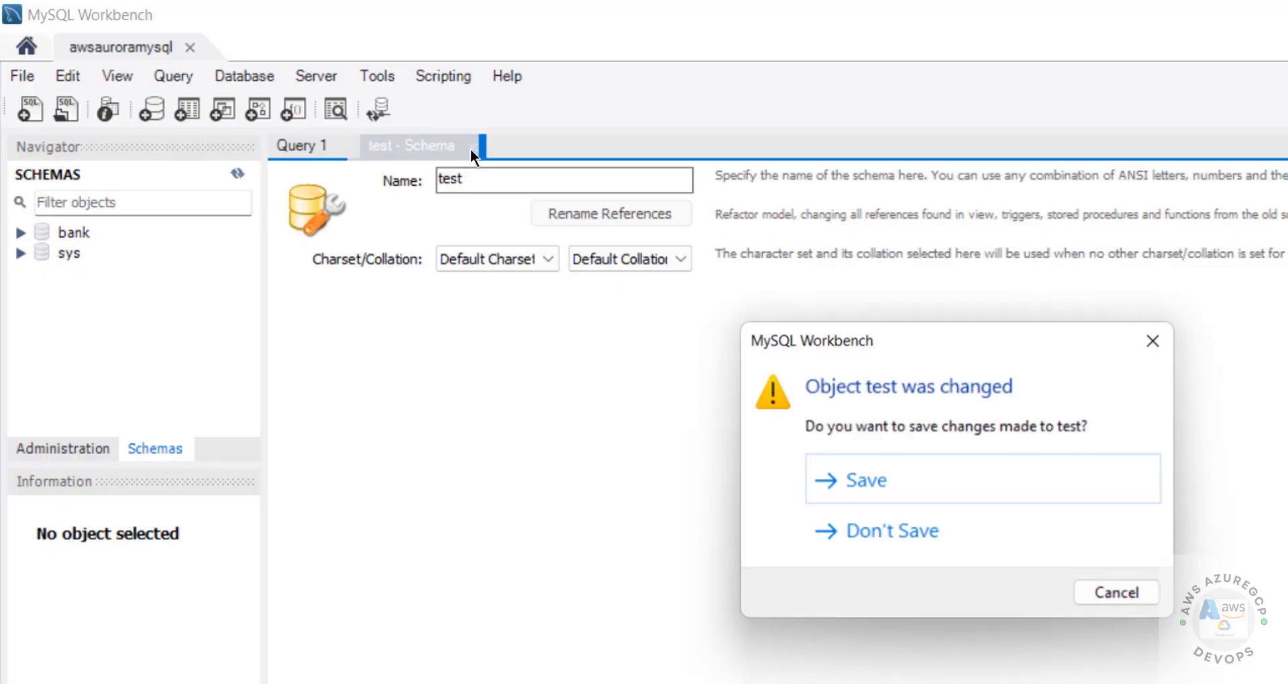
pyautogui.click(936, 533)
# Clear the stray 'create' text from Query 1 and switch to the Administration tab.
pyautogui.write('create')
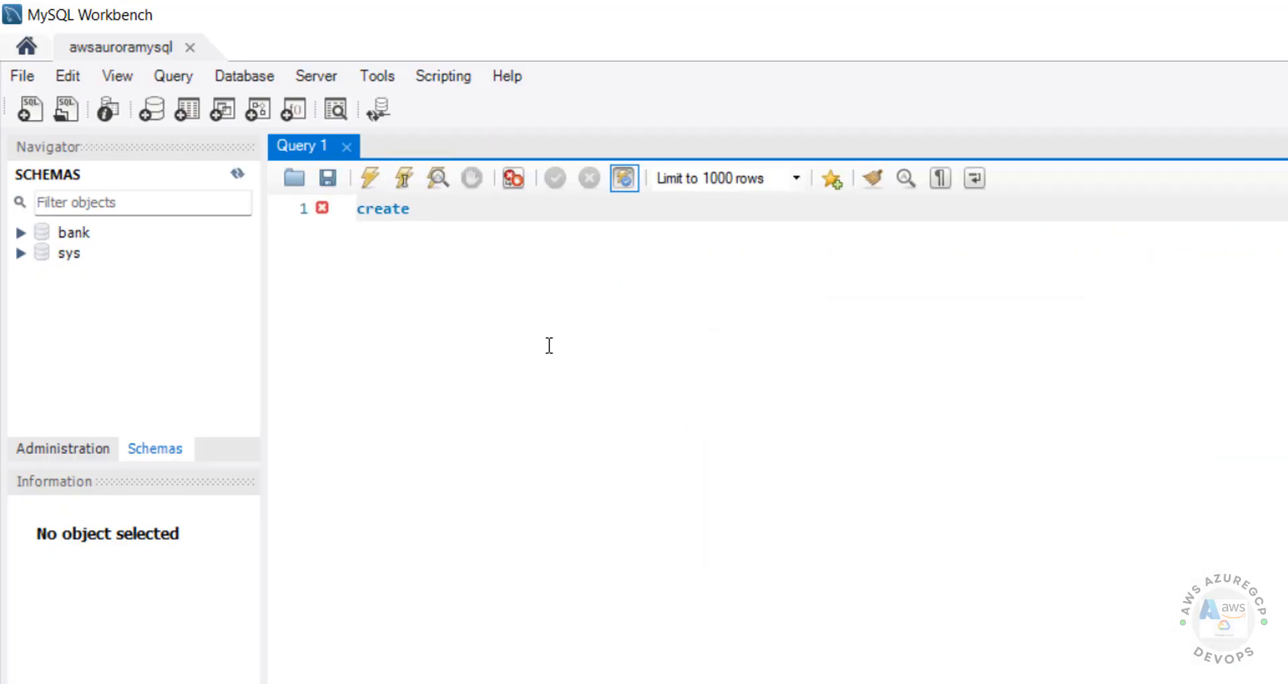
pyautogui.hotkey('ctrl', 'a')
pyautogui.press('BackSpace')
pyautogui.click(76, 453)
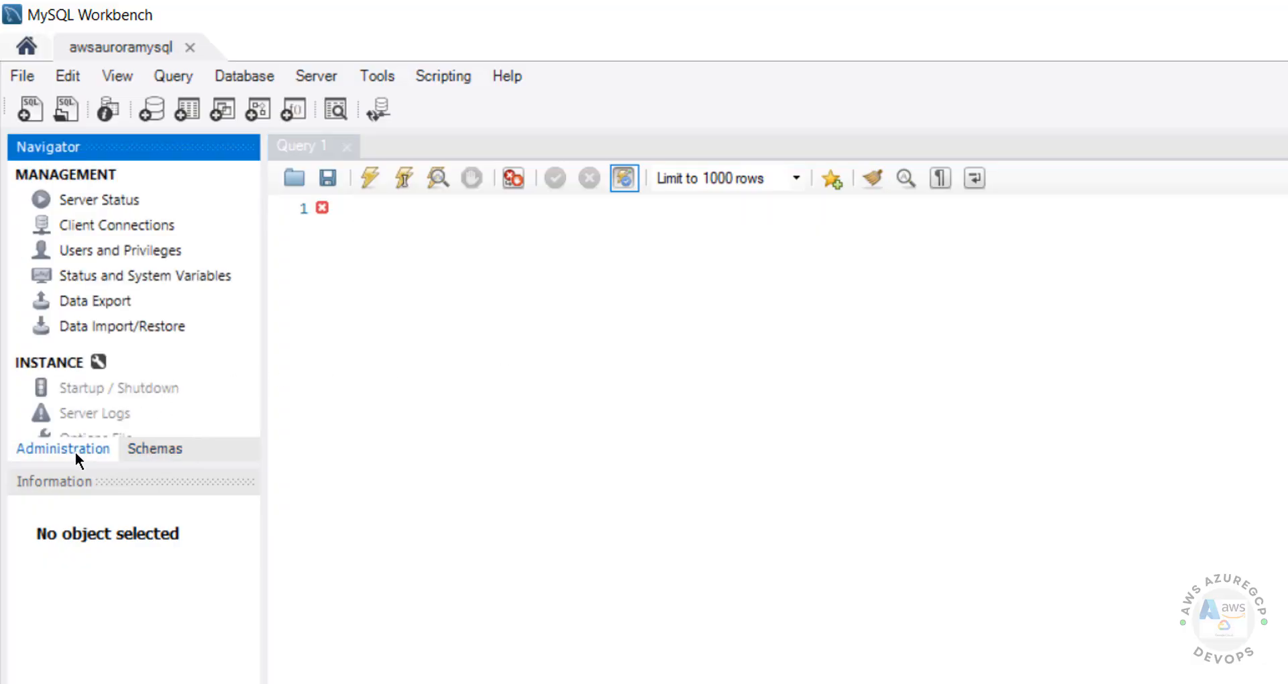
# Show the admin@% account's login details under Users and Privileges.
pyautogui.click(95, 248)
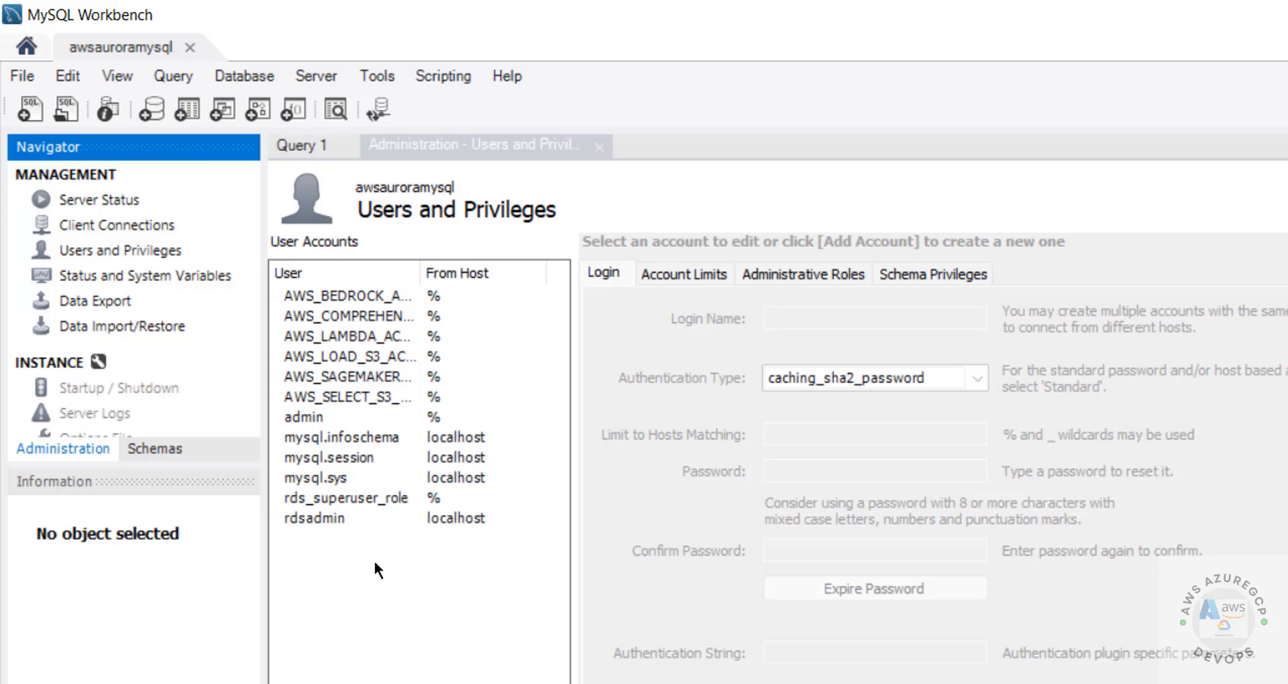
pyautogui.click(315, 418)
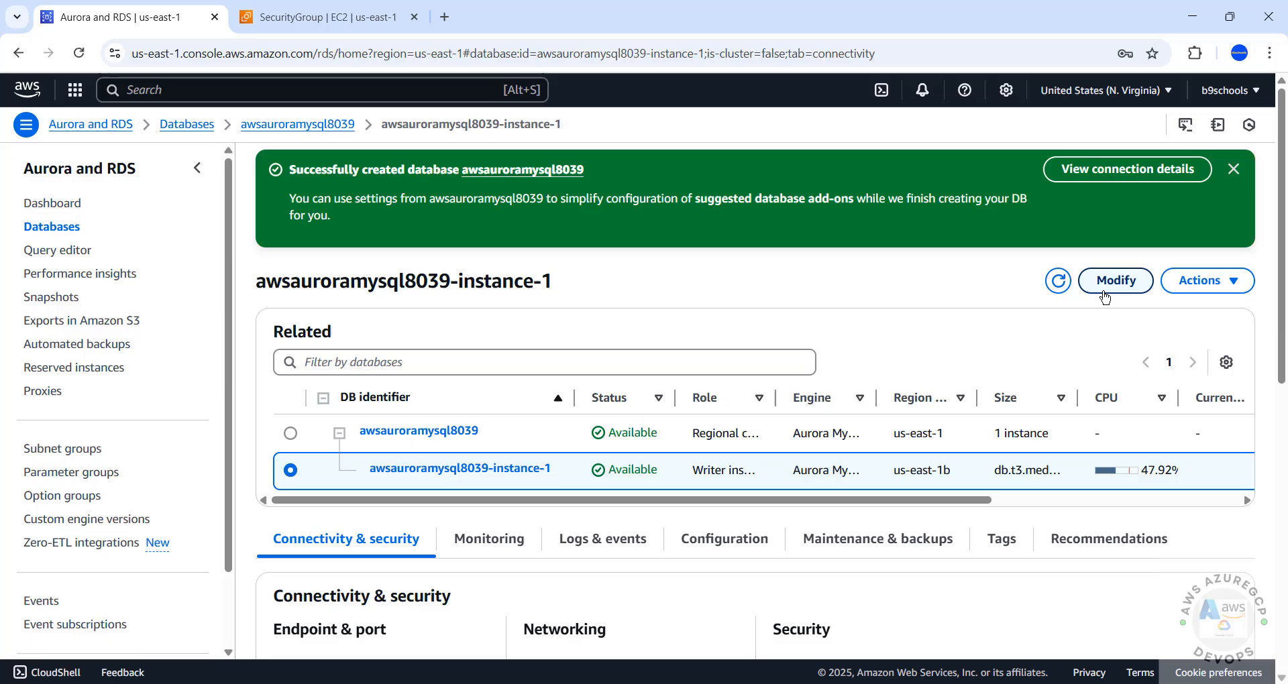
pyautogui.click(1104, 295)
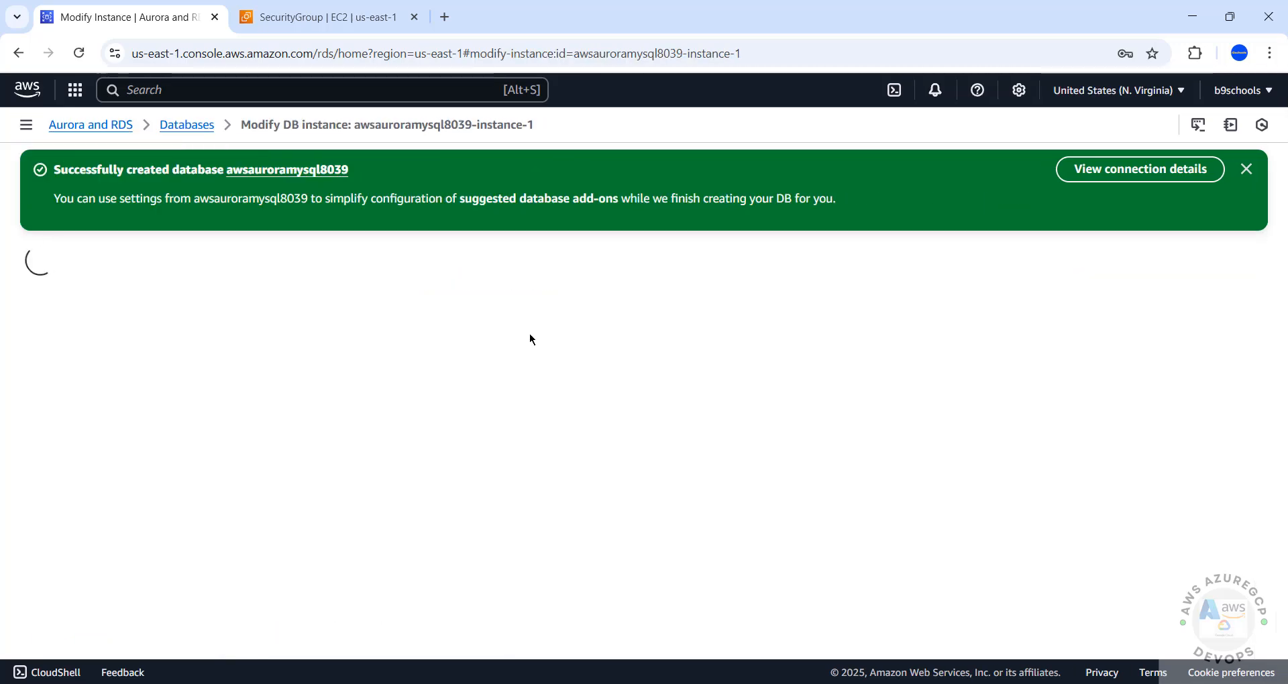
pyautogui.moveTo(1282, 140); pyautogui.dragTo(1281, 371)
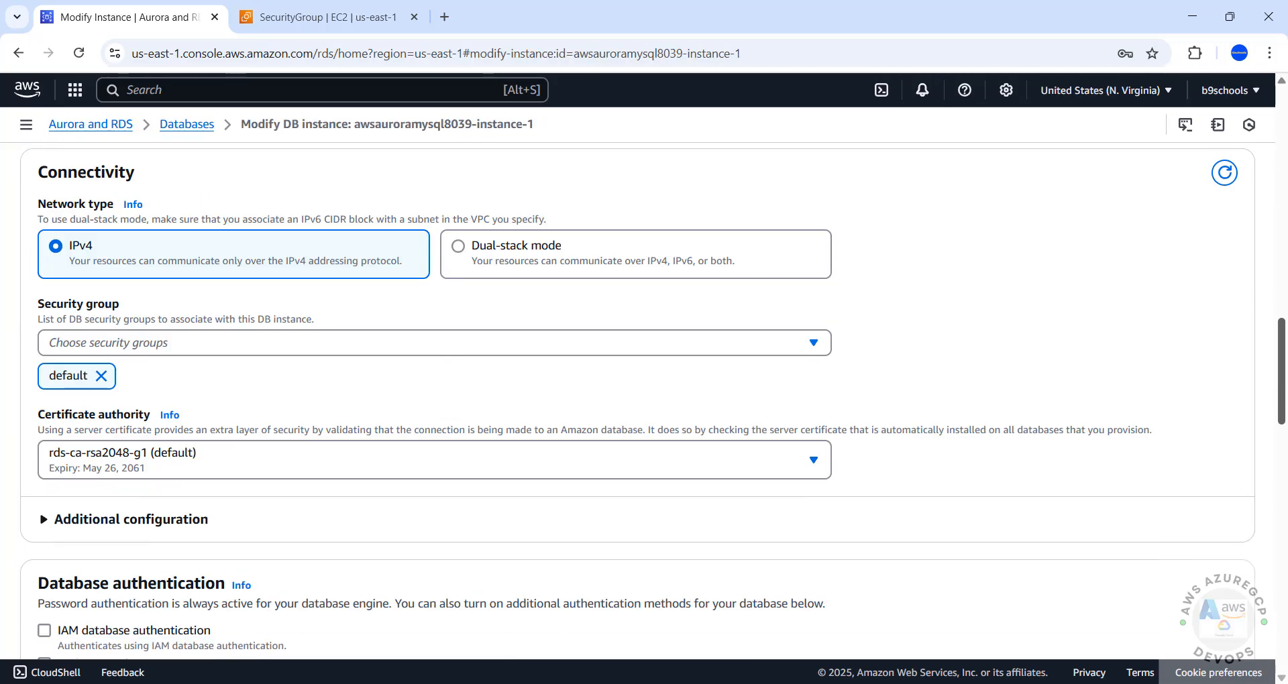
pyautogui.scroll(-12, 638, 401)
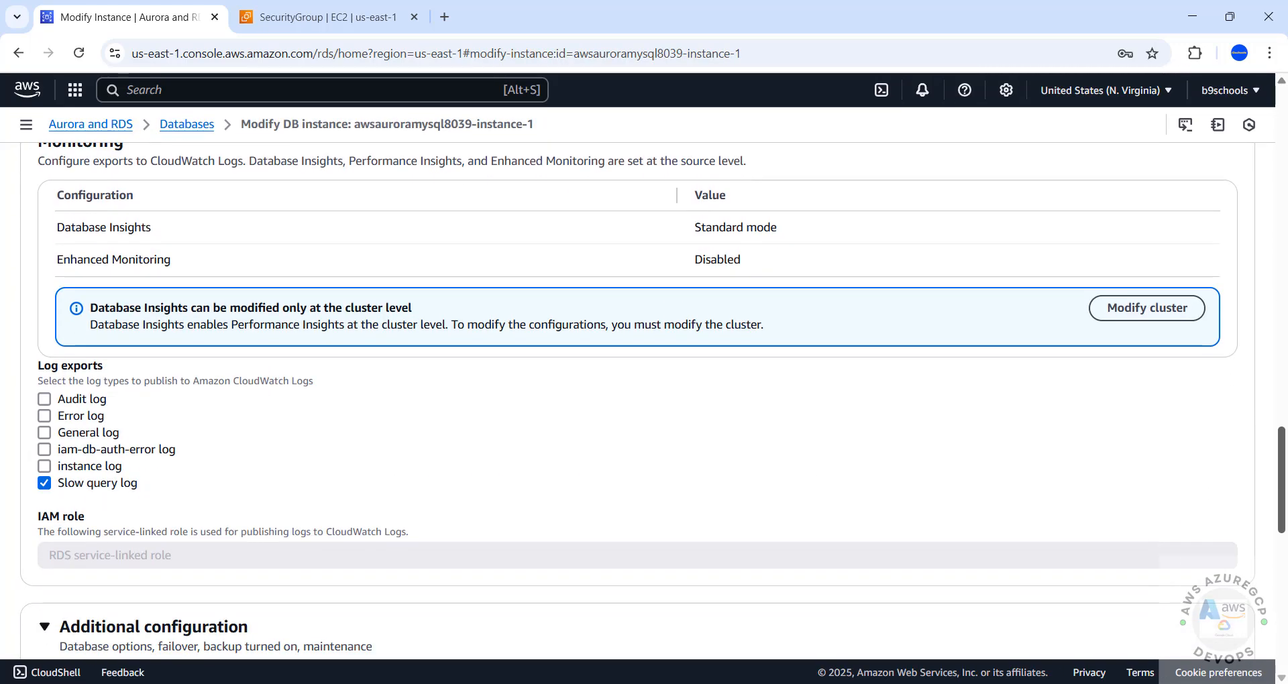
pyautogui.scroll(15, 1188, 250)
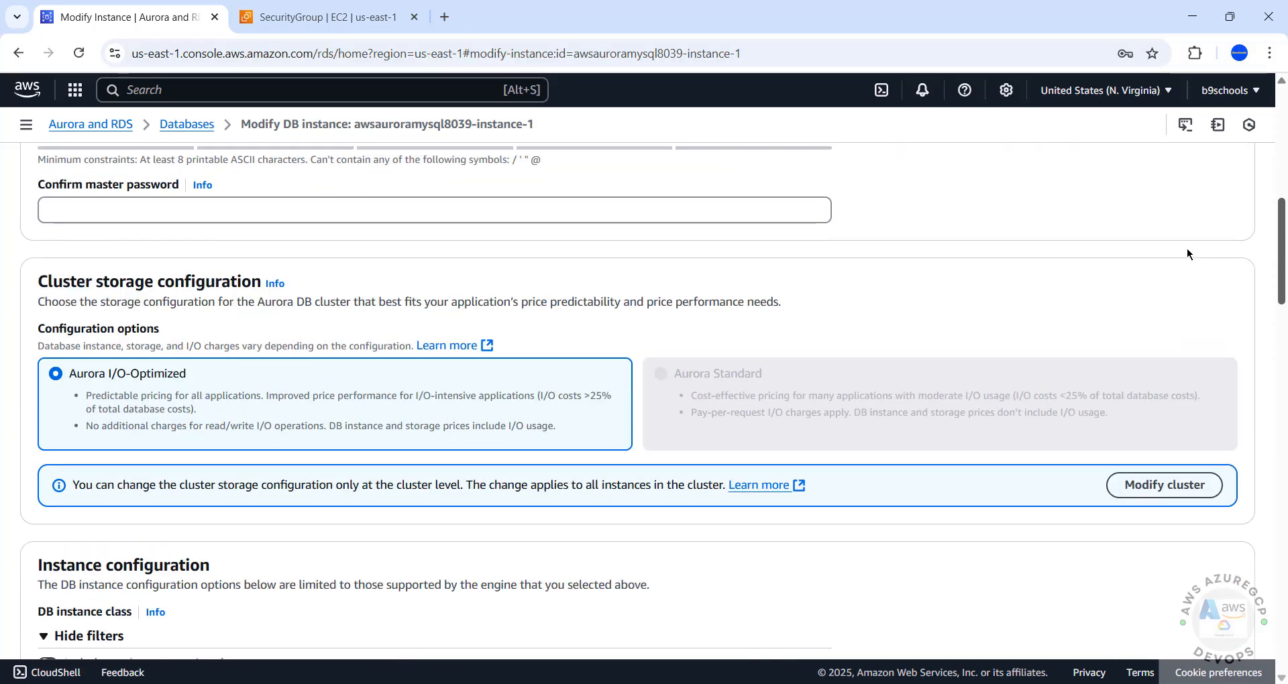
pyautogui.scroll(1, 1100, 218)
pyautogui.click(579, 268)
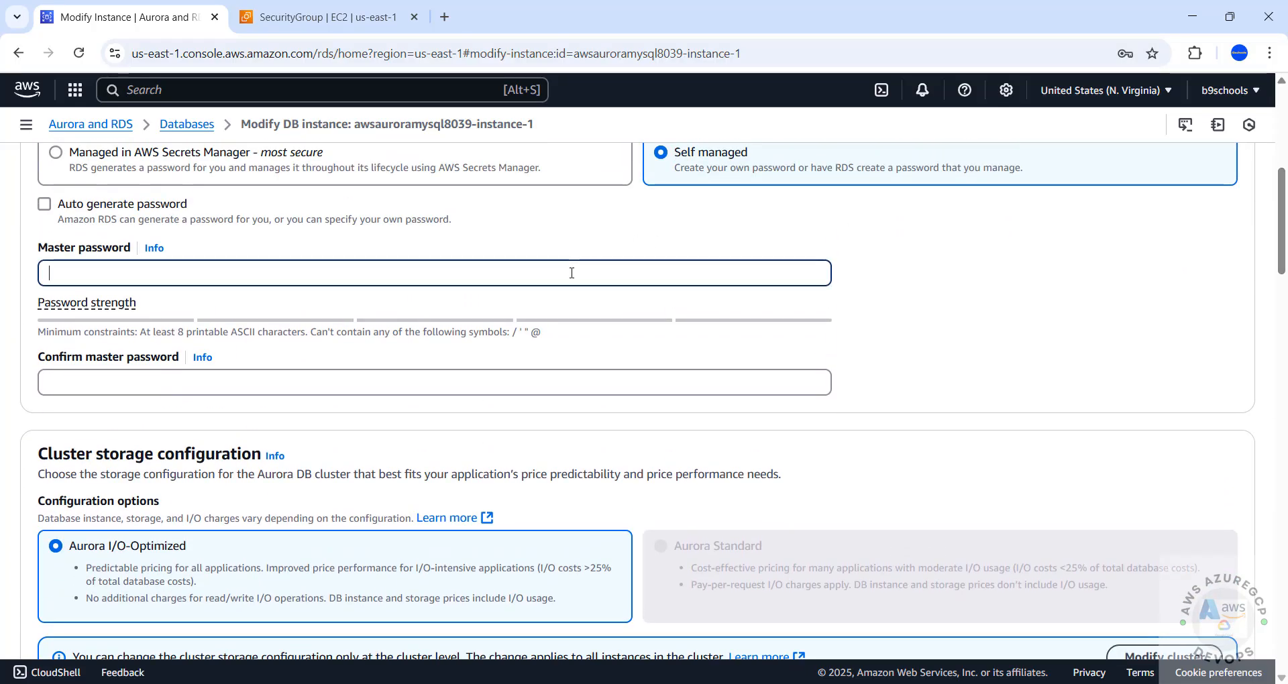
pyautogui.click(437, 381)
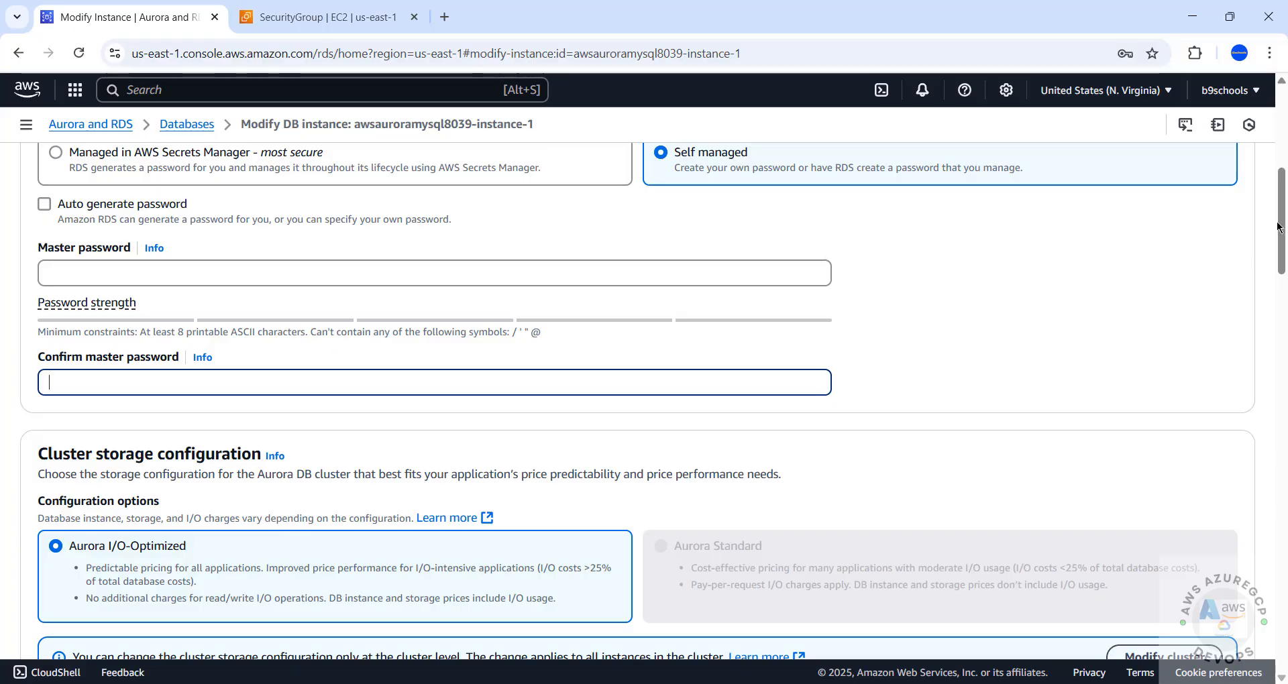
pyautogui.scroll(-15, 1092, 310)
pyautogui.scroll(15, 1221, 328)
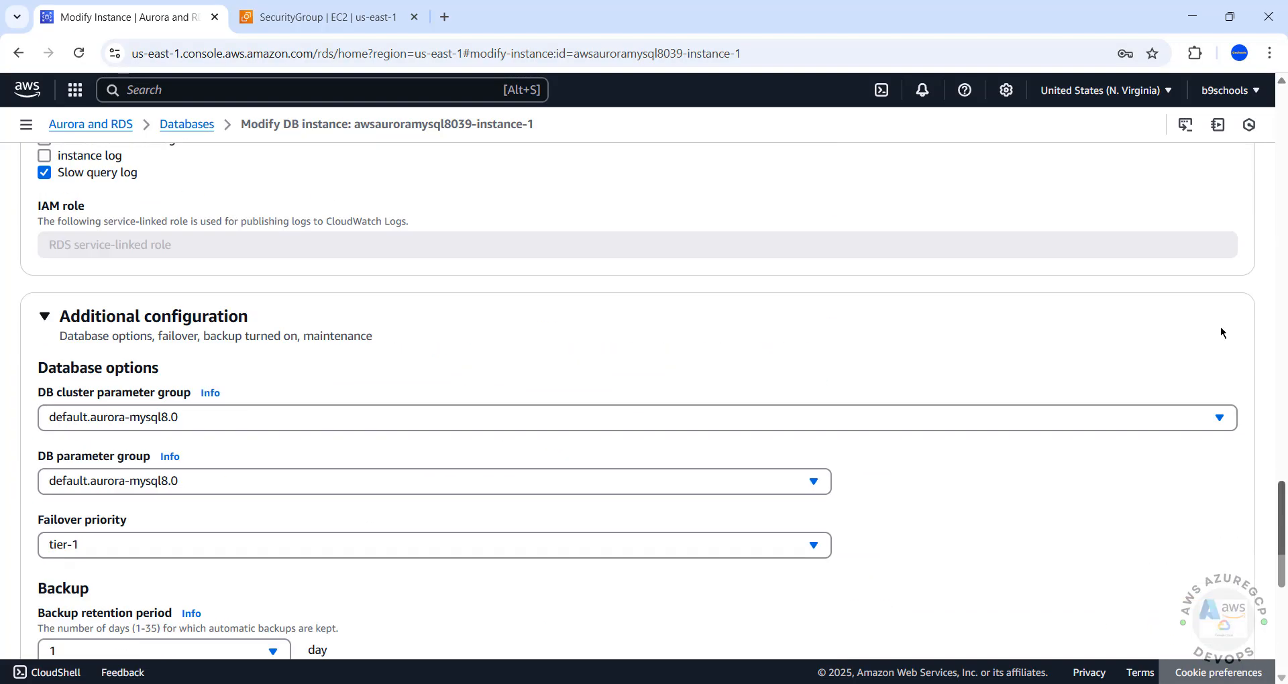
pyautogui.scroll(-1, 1250, 146)
pyautogui.scroll(1, 1250, 147)
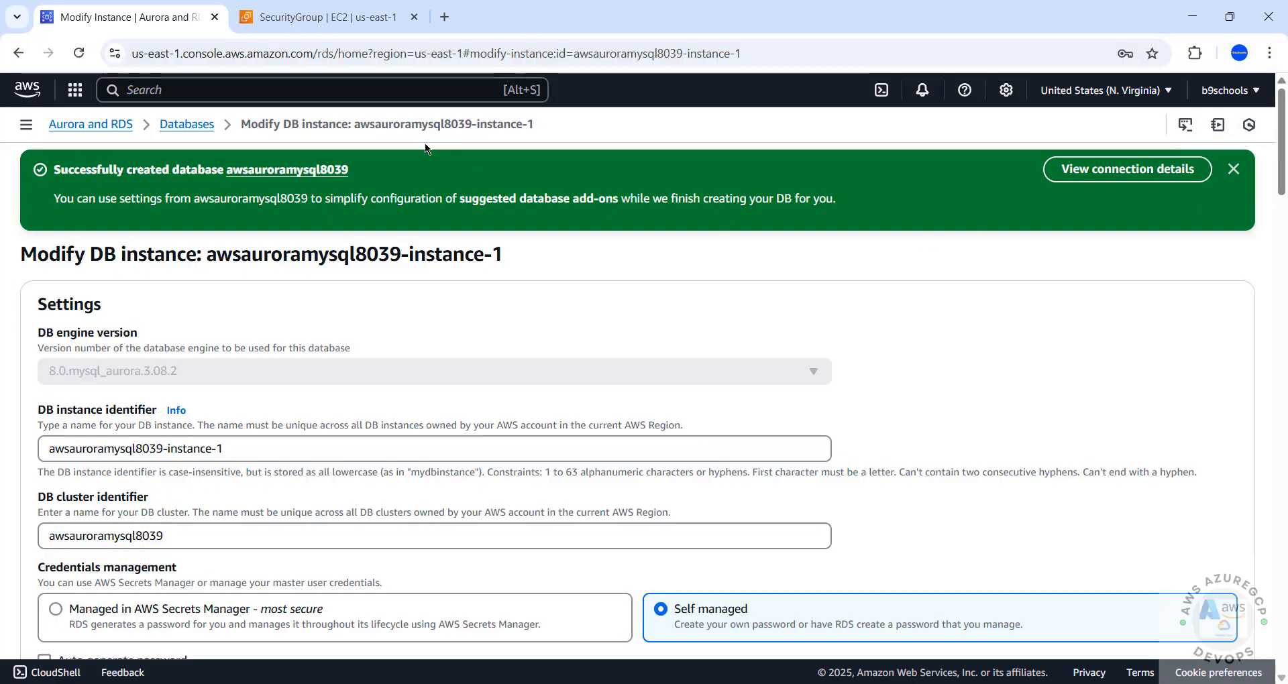
pyautogui.click(20, 60)
pyautogui.moveTo(549, 365); pyautogui.dragTo(1201, 277)
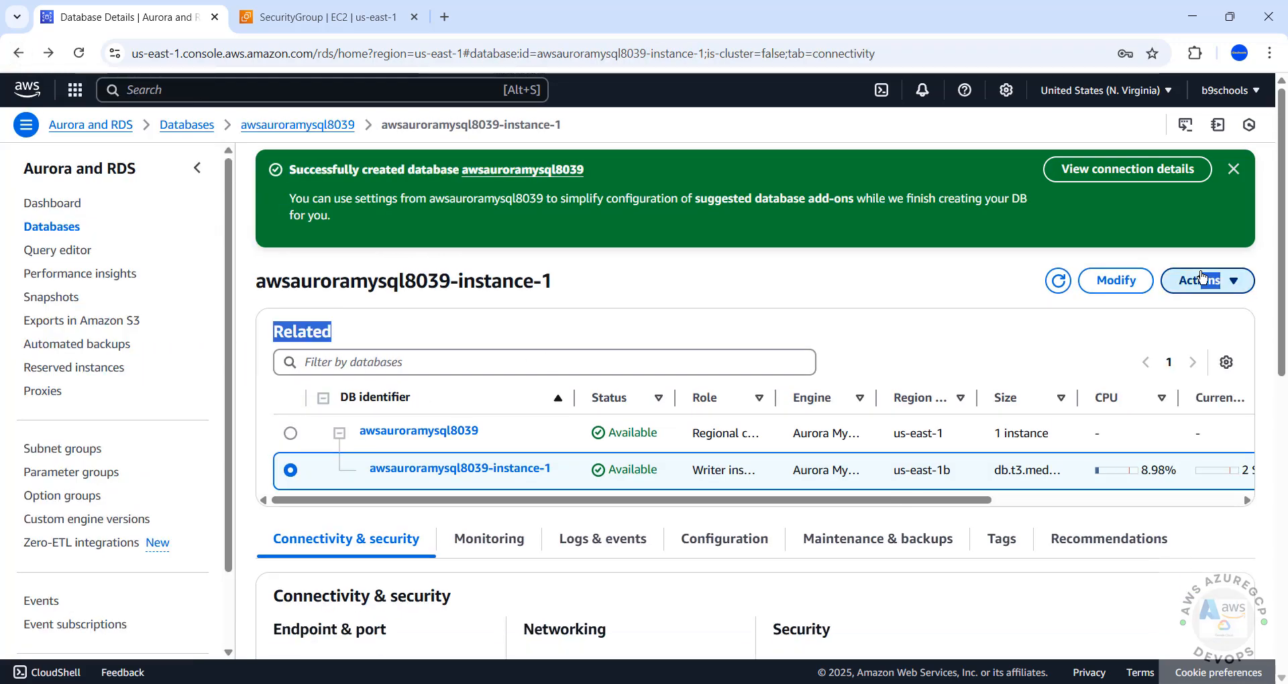
pyautogui.click(1201, 277)
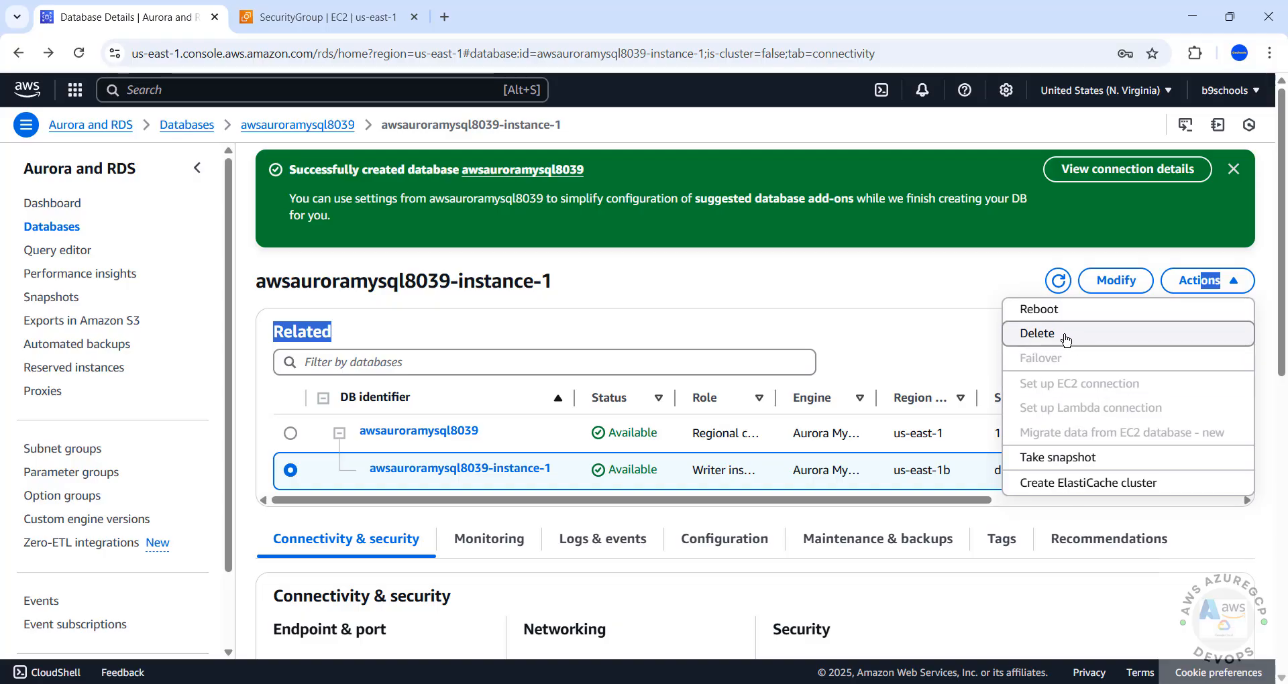
pyautogui.click(896, 347)
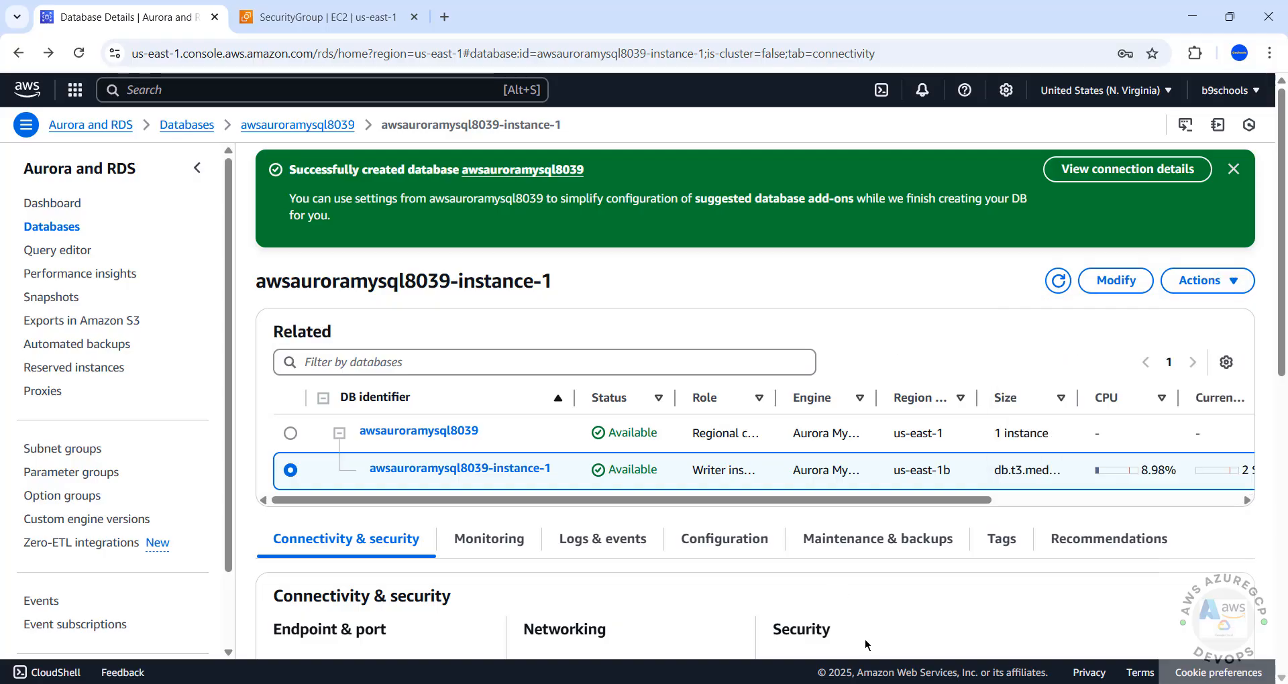